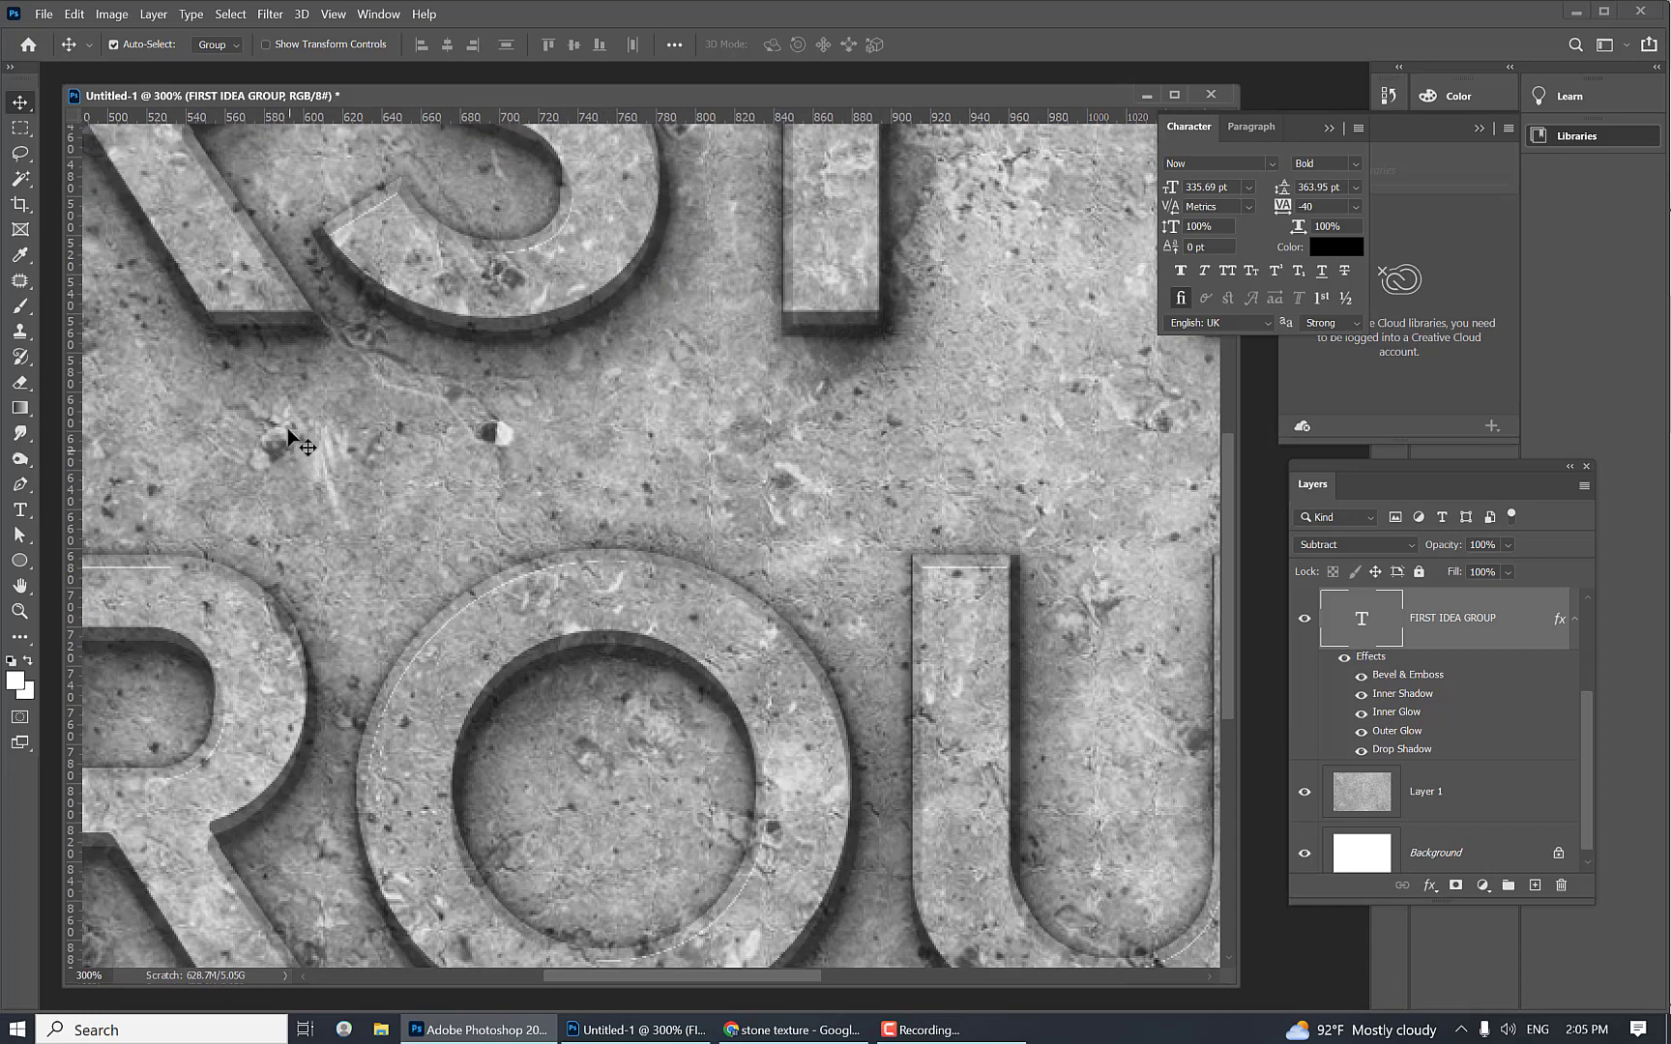
Step: Look over the stone lettering close up and move the FIRST IDEA GROUP text slightly higher on the canvas
left_click_drag(425, 338, 287, 433)
left_click_drag(407, 435, 511, 435)
scroll(910, 558, "down", 4)
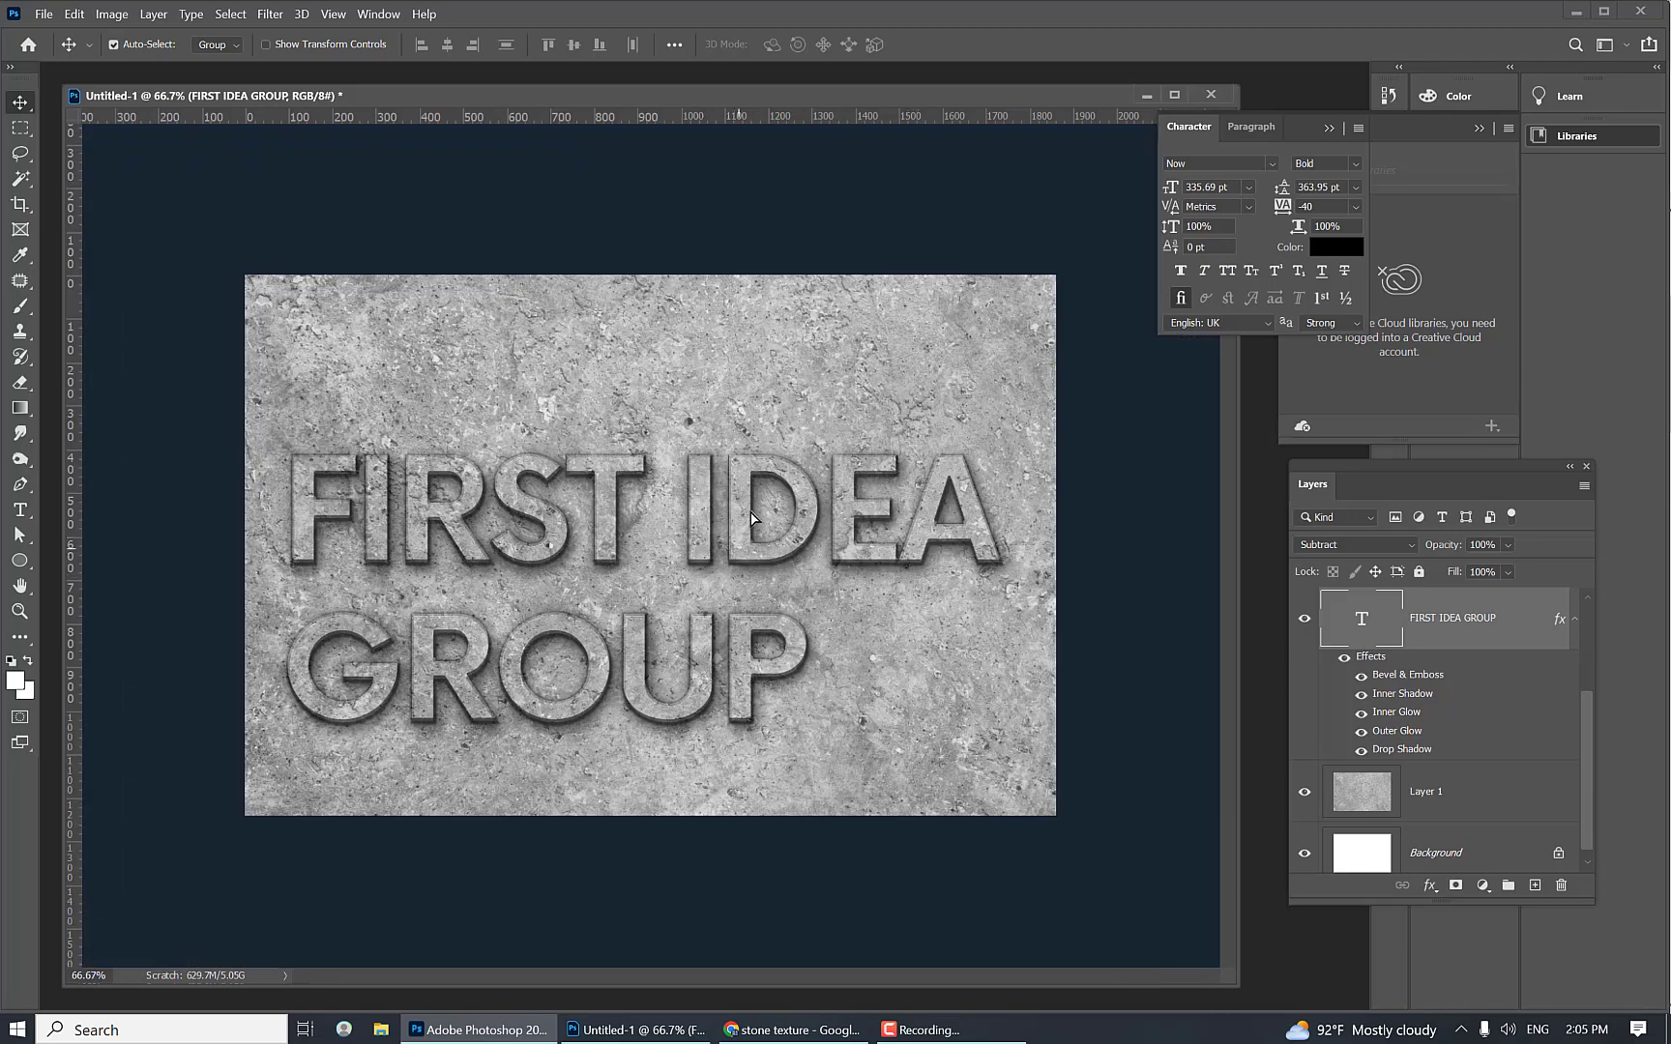
left_click_drag(751, 517, 779, 462)
Step: Check the finished document's pixel dimensions and resolution in Image Size
right_click(595, 101)
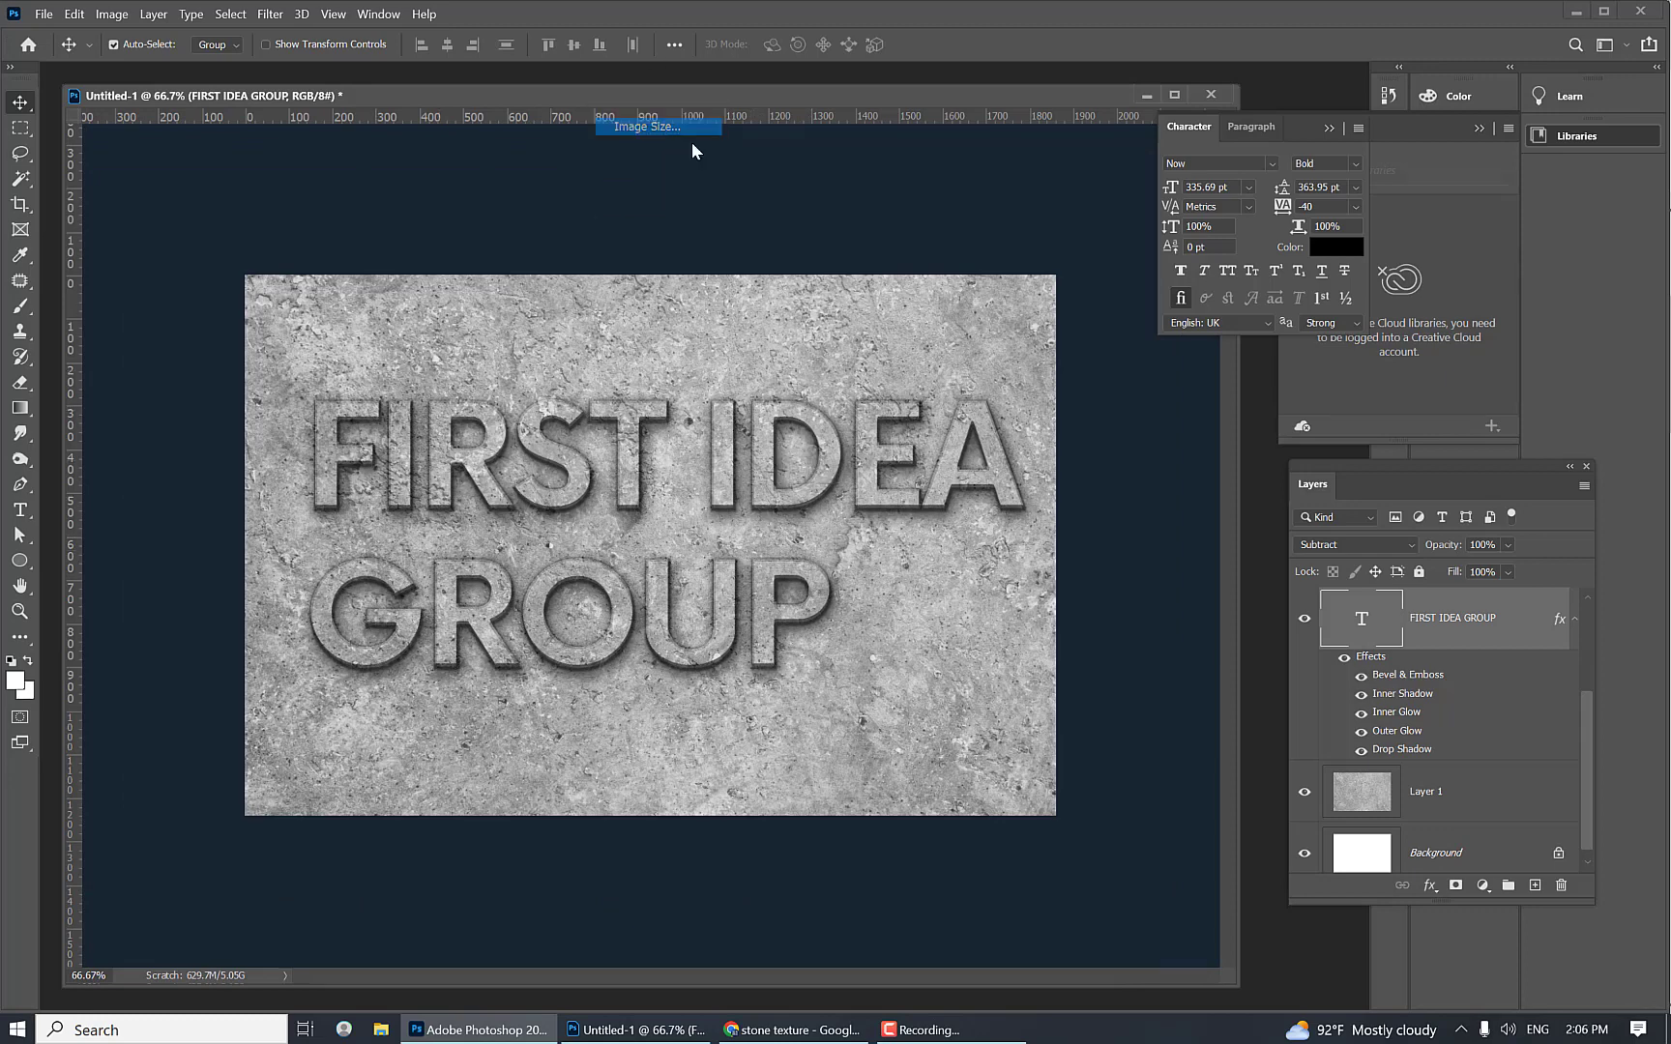
left_click(667, 126)
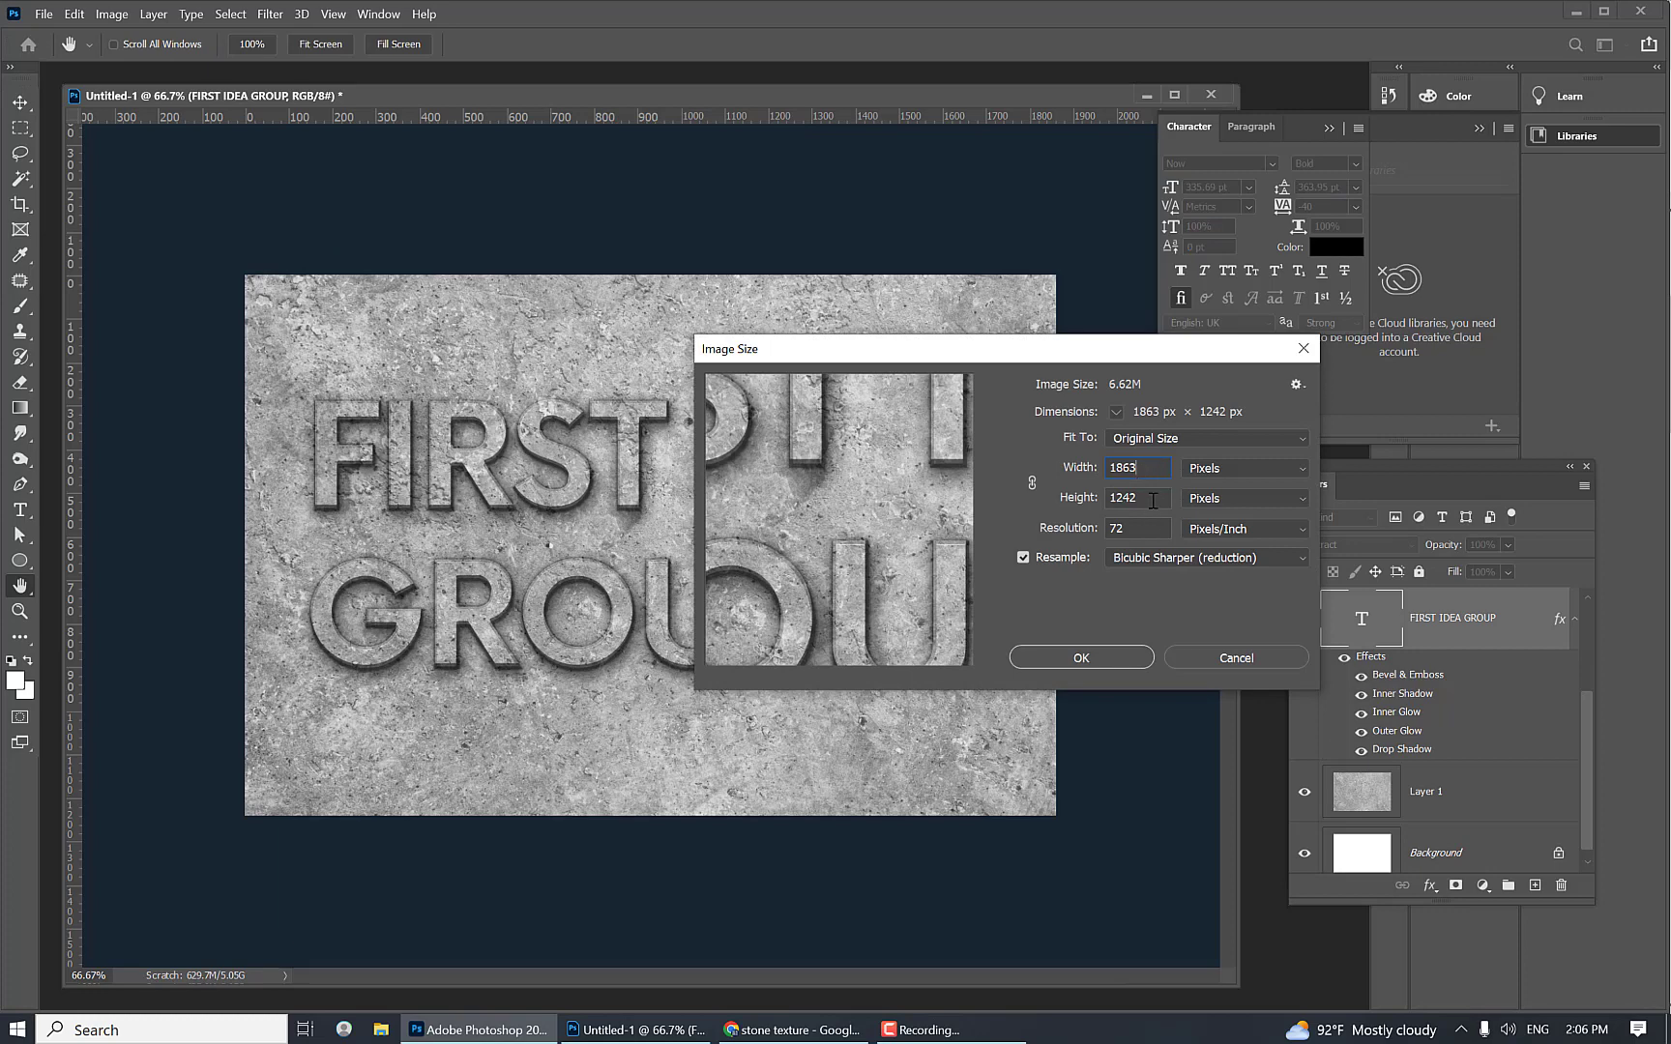
key("Tab")
left_click_drag(882, 602, 869, 552)
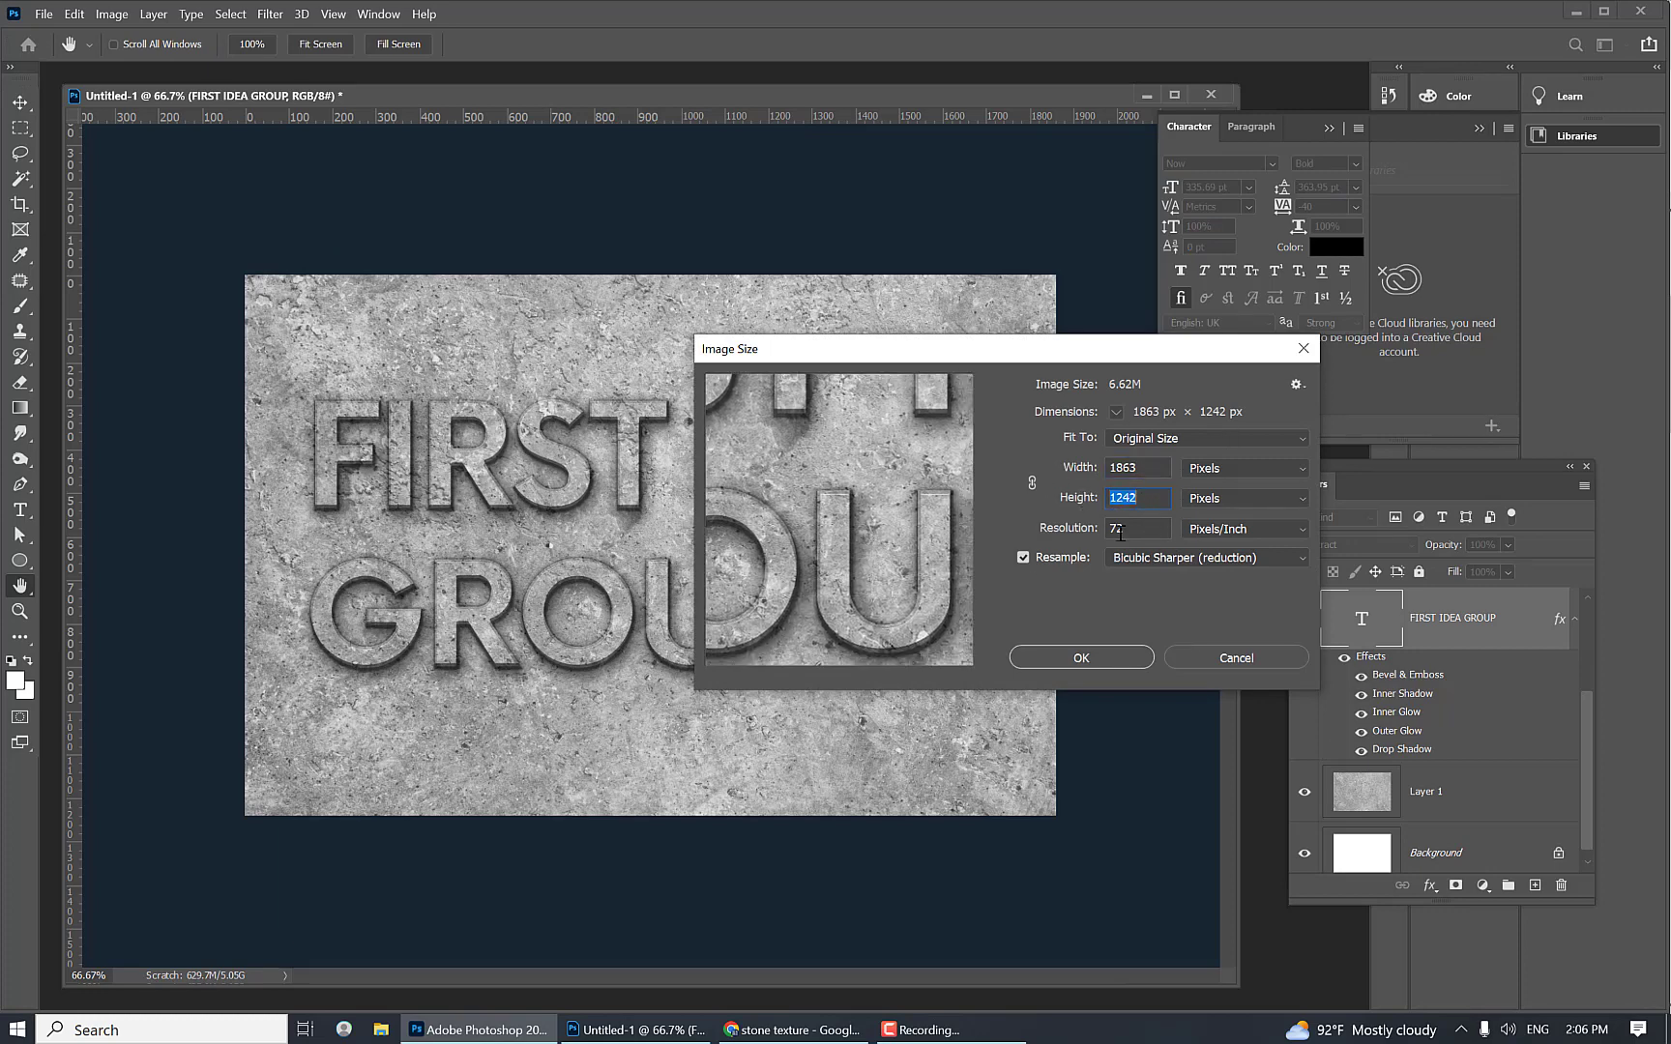
left_click(1093, 664)
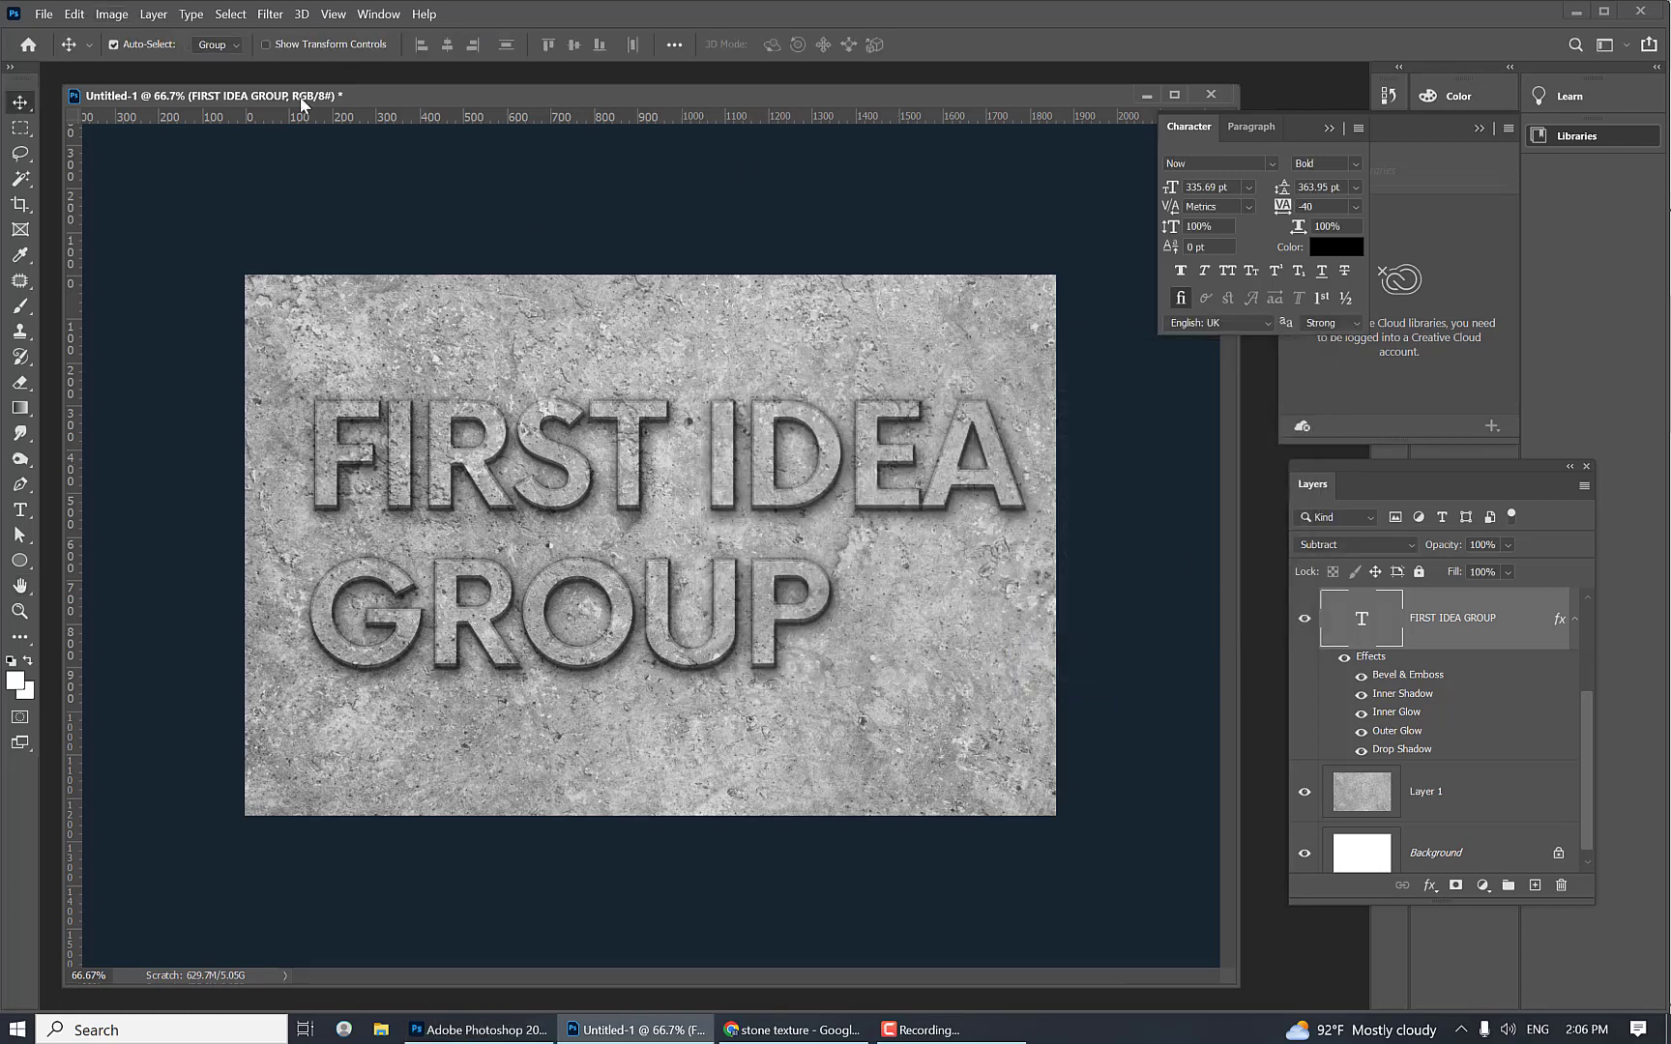
Step: Minimize the finished document and create a new 1820 × 1200 px RGB document at 72 ppi
left_click_drag(303, 96, 297, 100)
left_click(1141, 98)
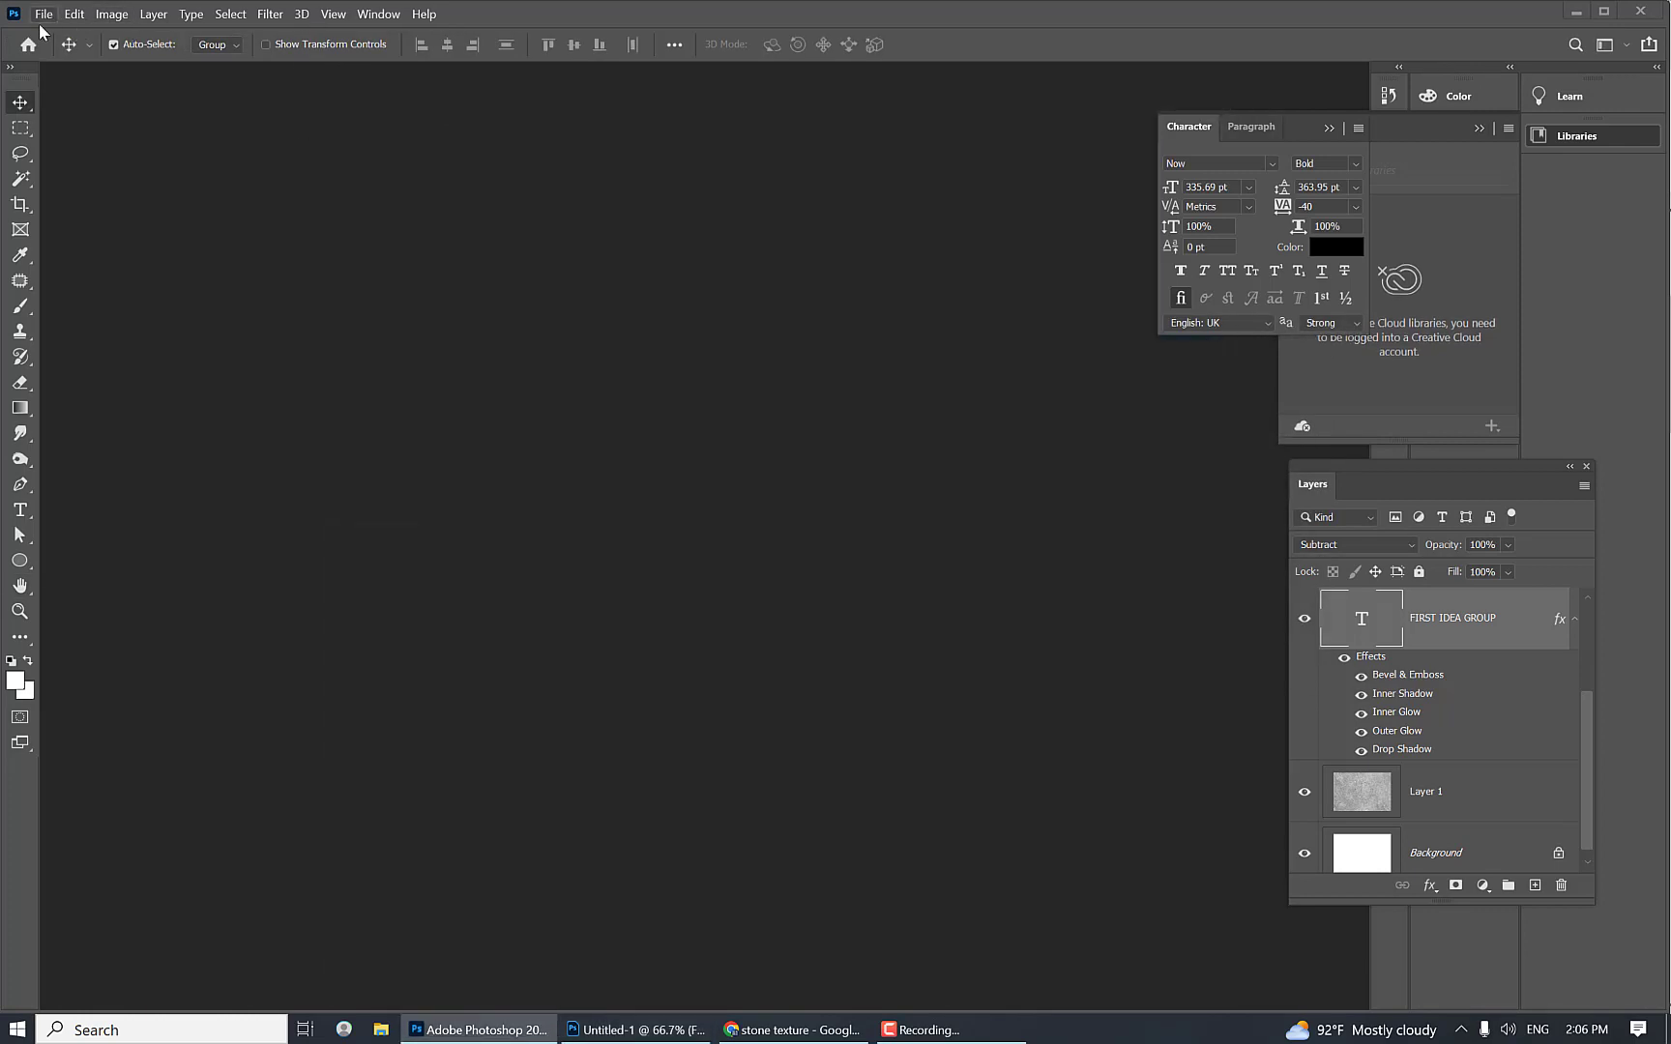
left_click(41, 17)
left_click(55, 34)
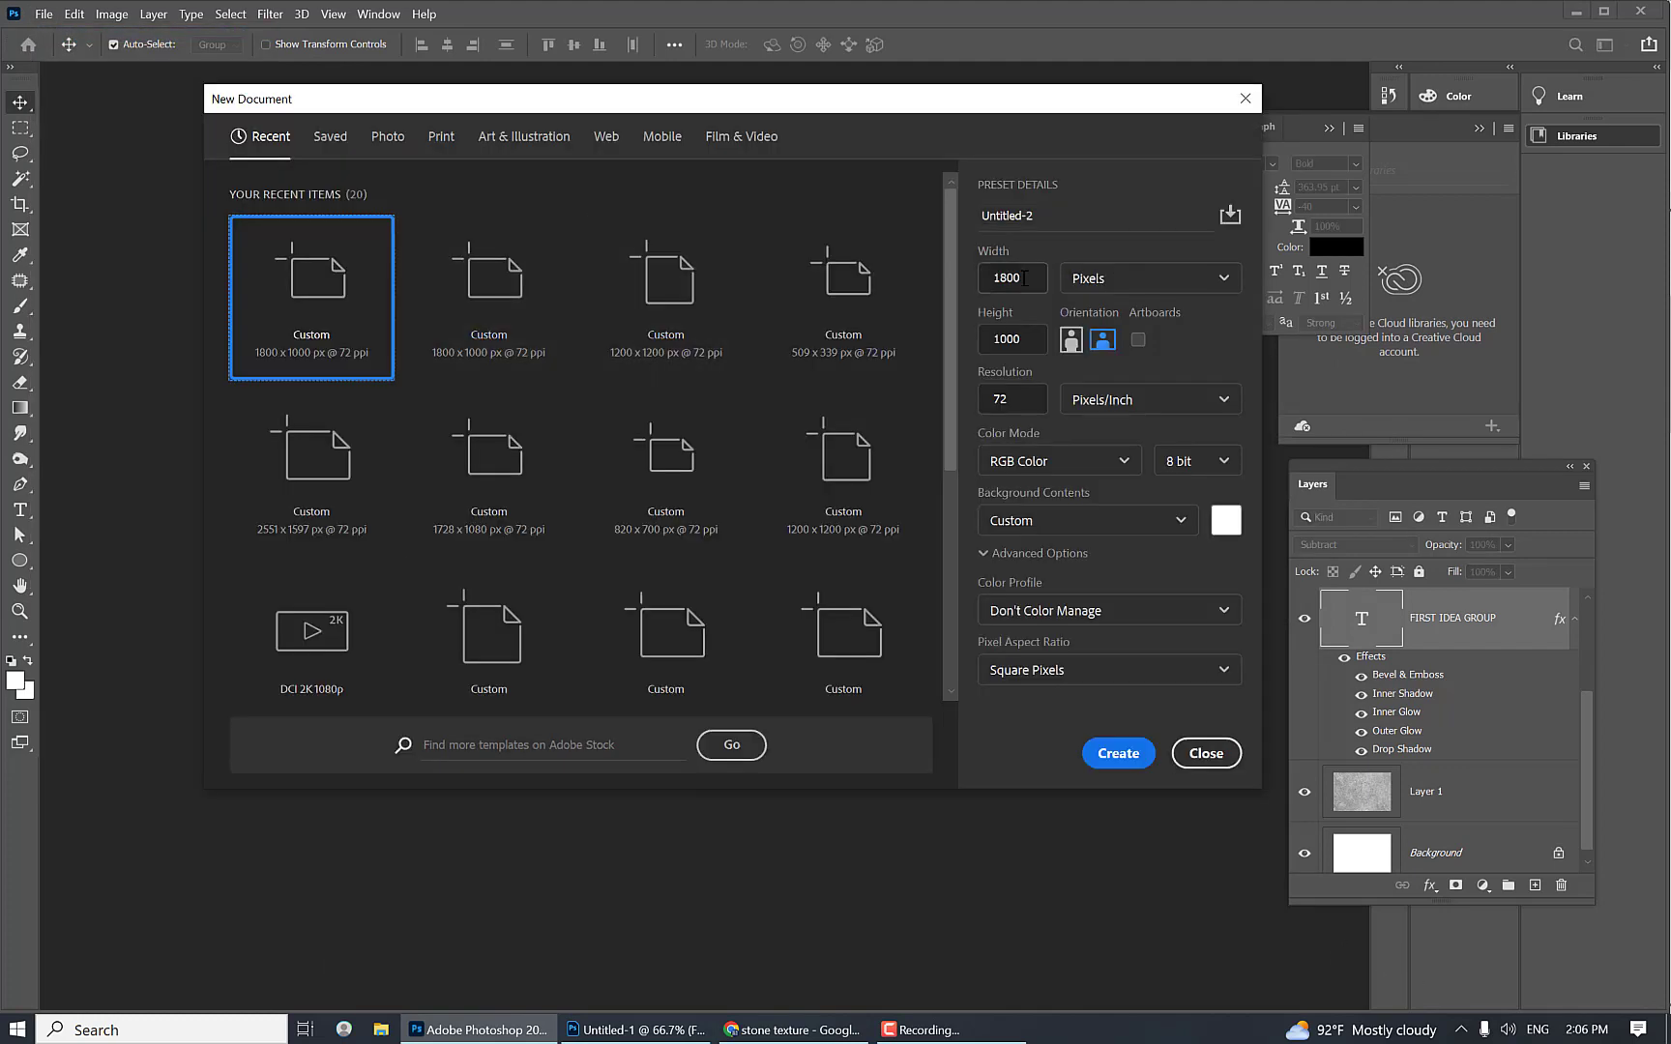
type("20")
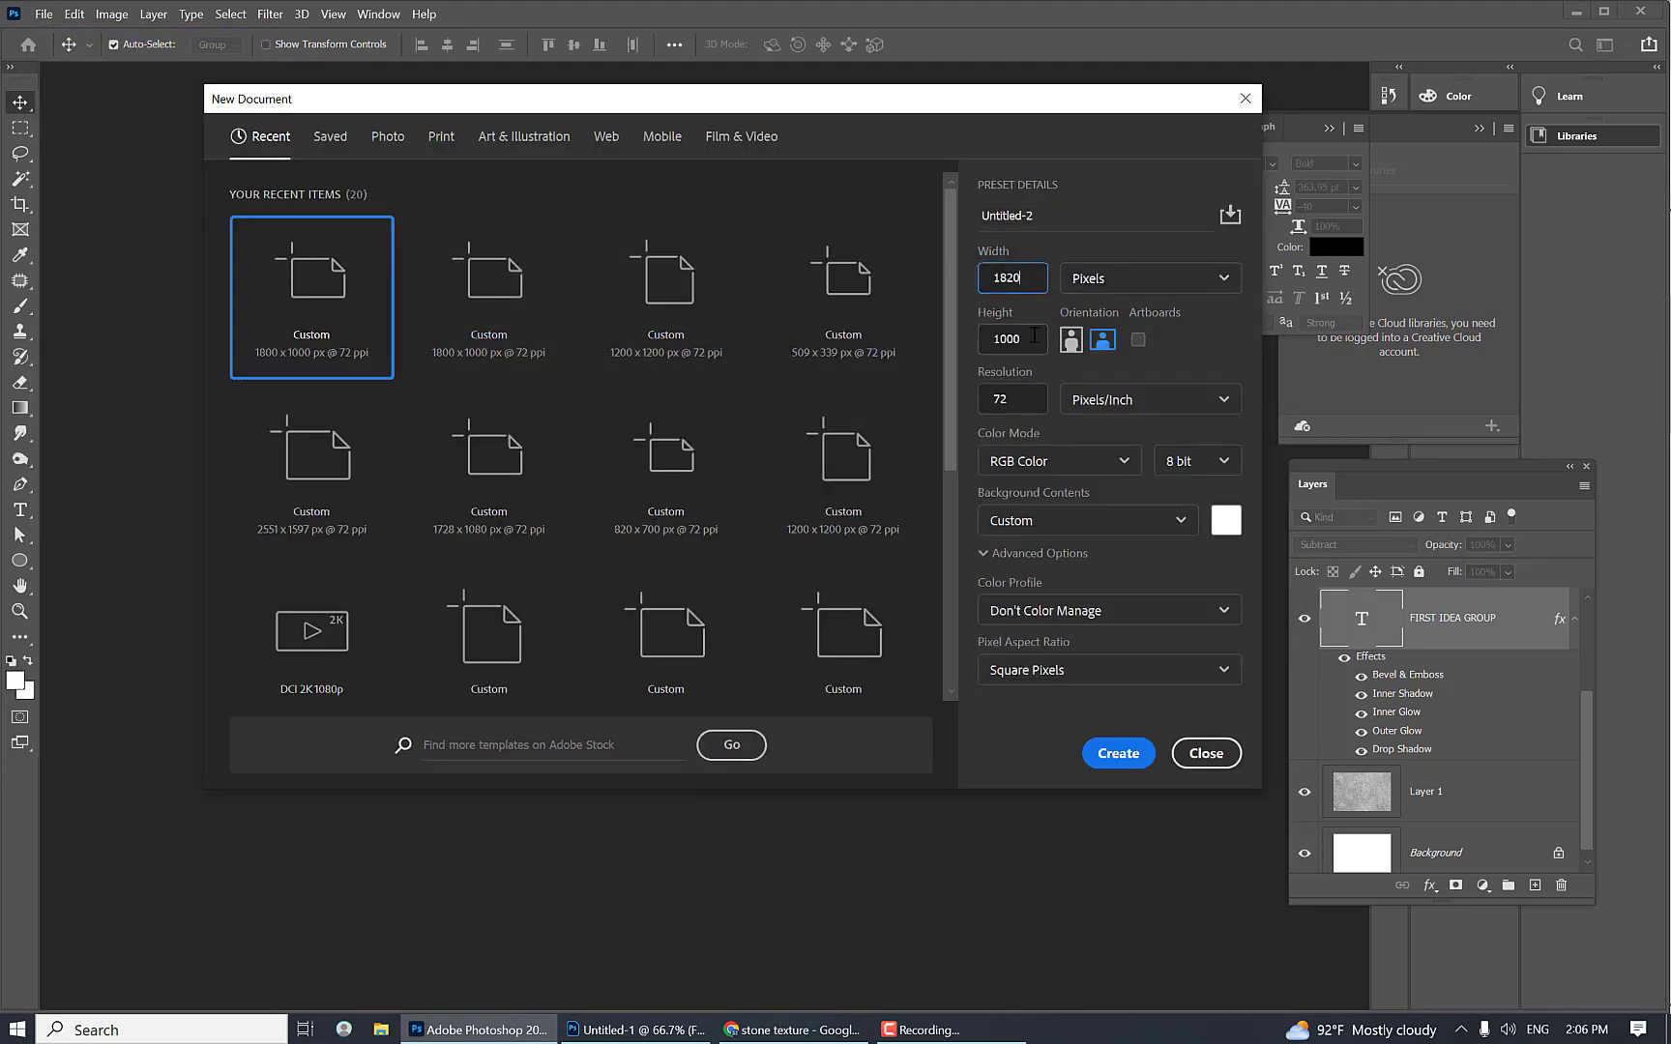
left_click_drag(1034, 340, 1001, 342)
type("200")
left_click(1111, 753)
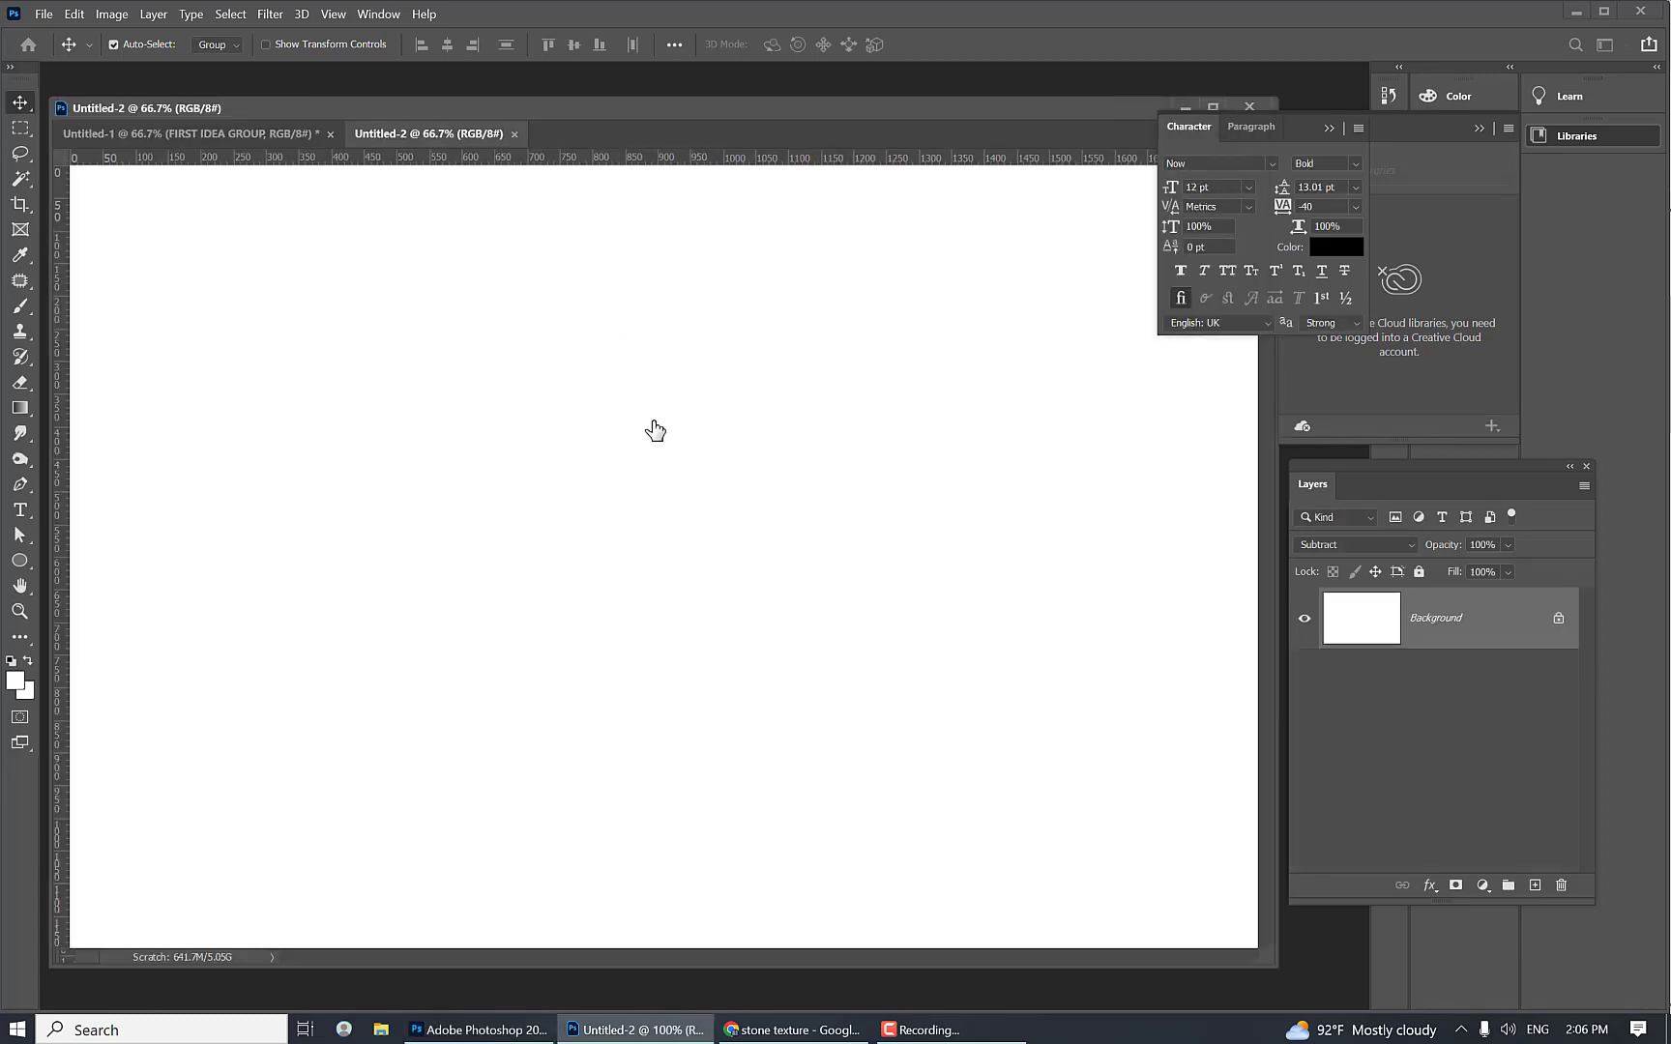
Step: Separate Untitled-1 from the shared document window and minimize it, leaving Untitled-2 in its own floating window
left_click_drag(277, 137, 767, 223)
left_click(1075, 226)
left_click(661, 396)
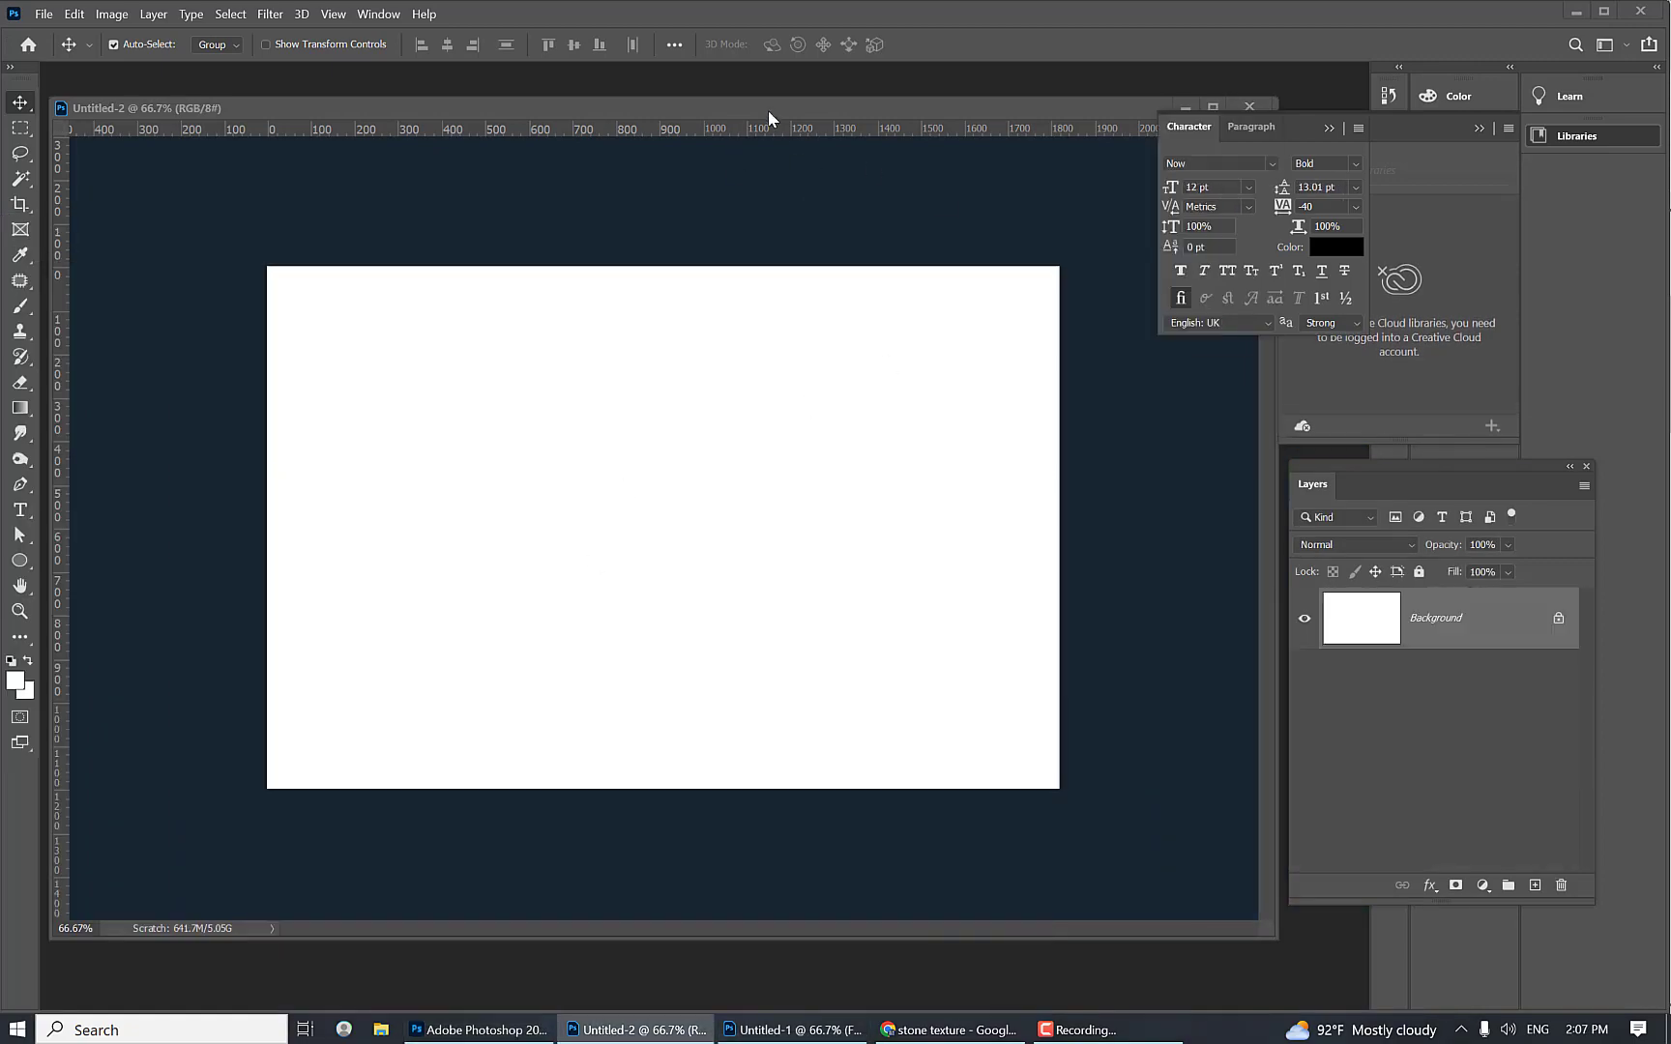
left_click_drag(769, 110, 776, 103)
Step: Switch to Chrome, copy the grey Freepik stone texture image, and paste it into Untitled-2 in Photoshop
left_click(949, 1029)
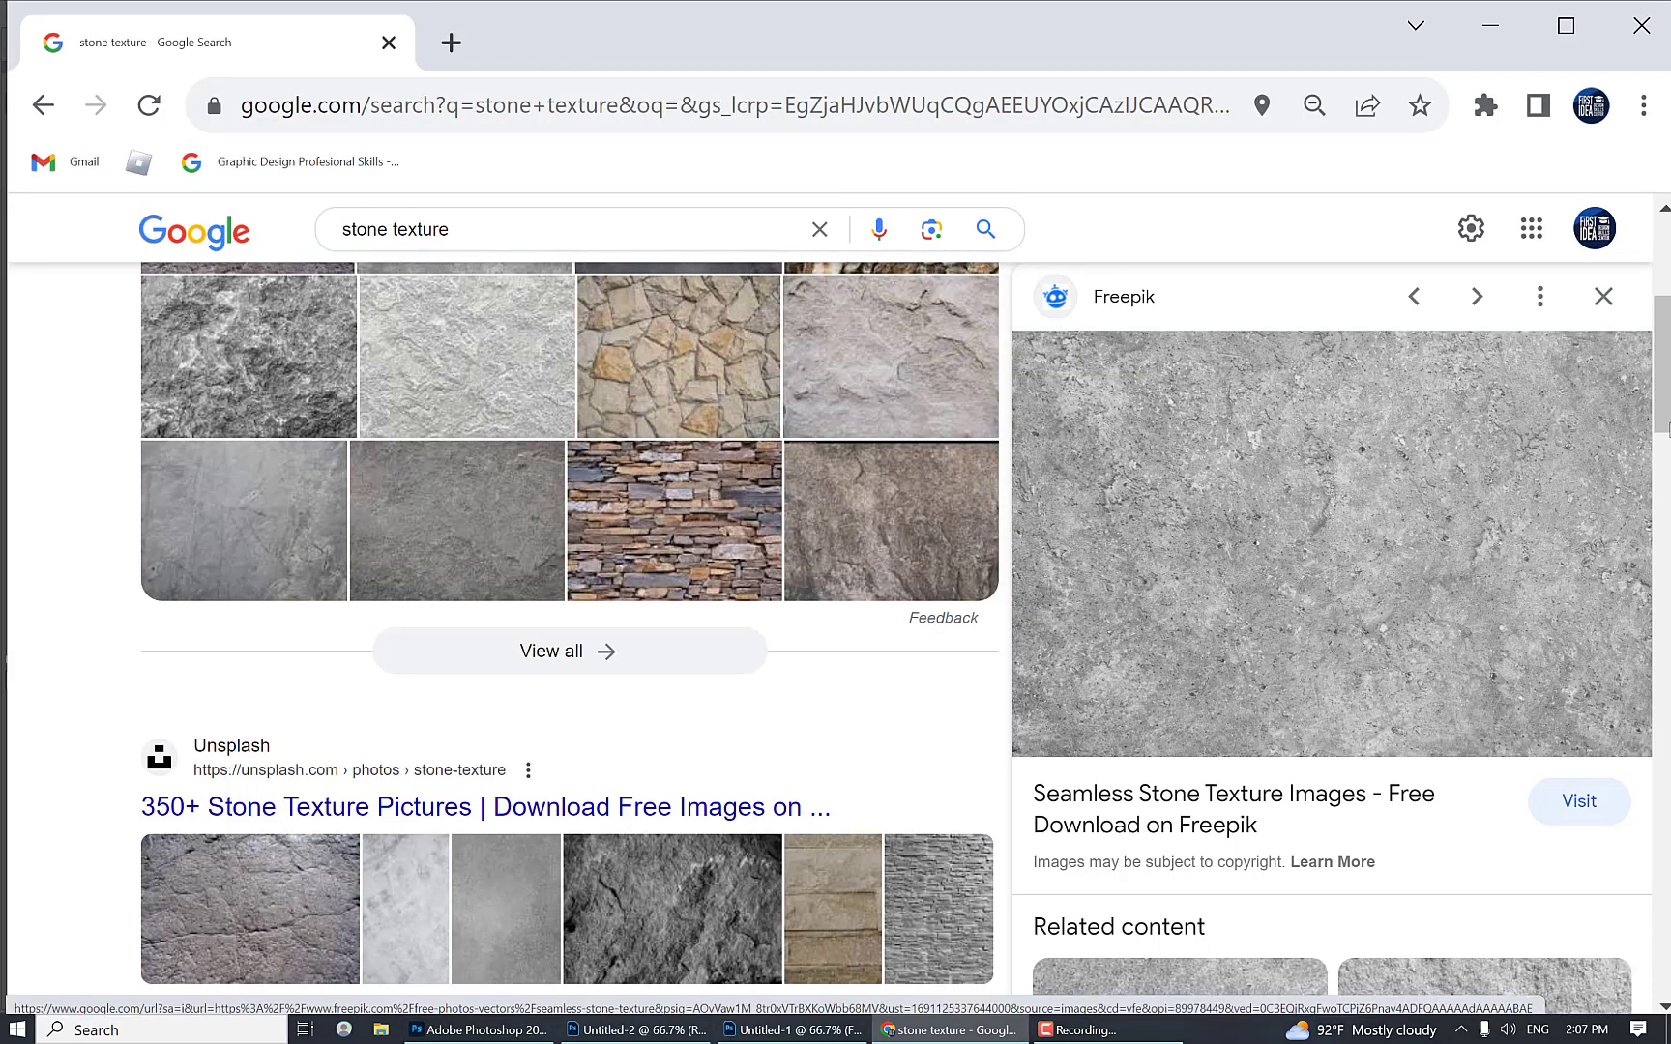
scroll(474, 297, "up", 5)
left_click(473, 265)
left_click(1325, 571)
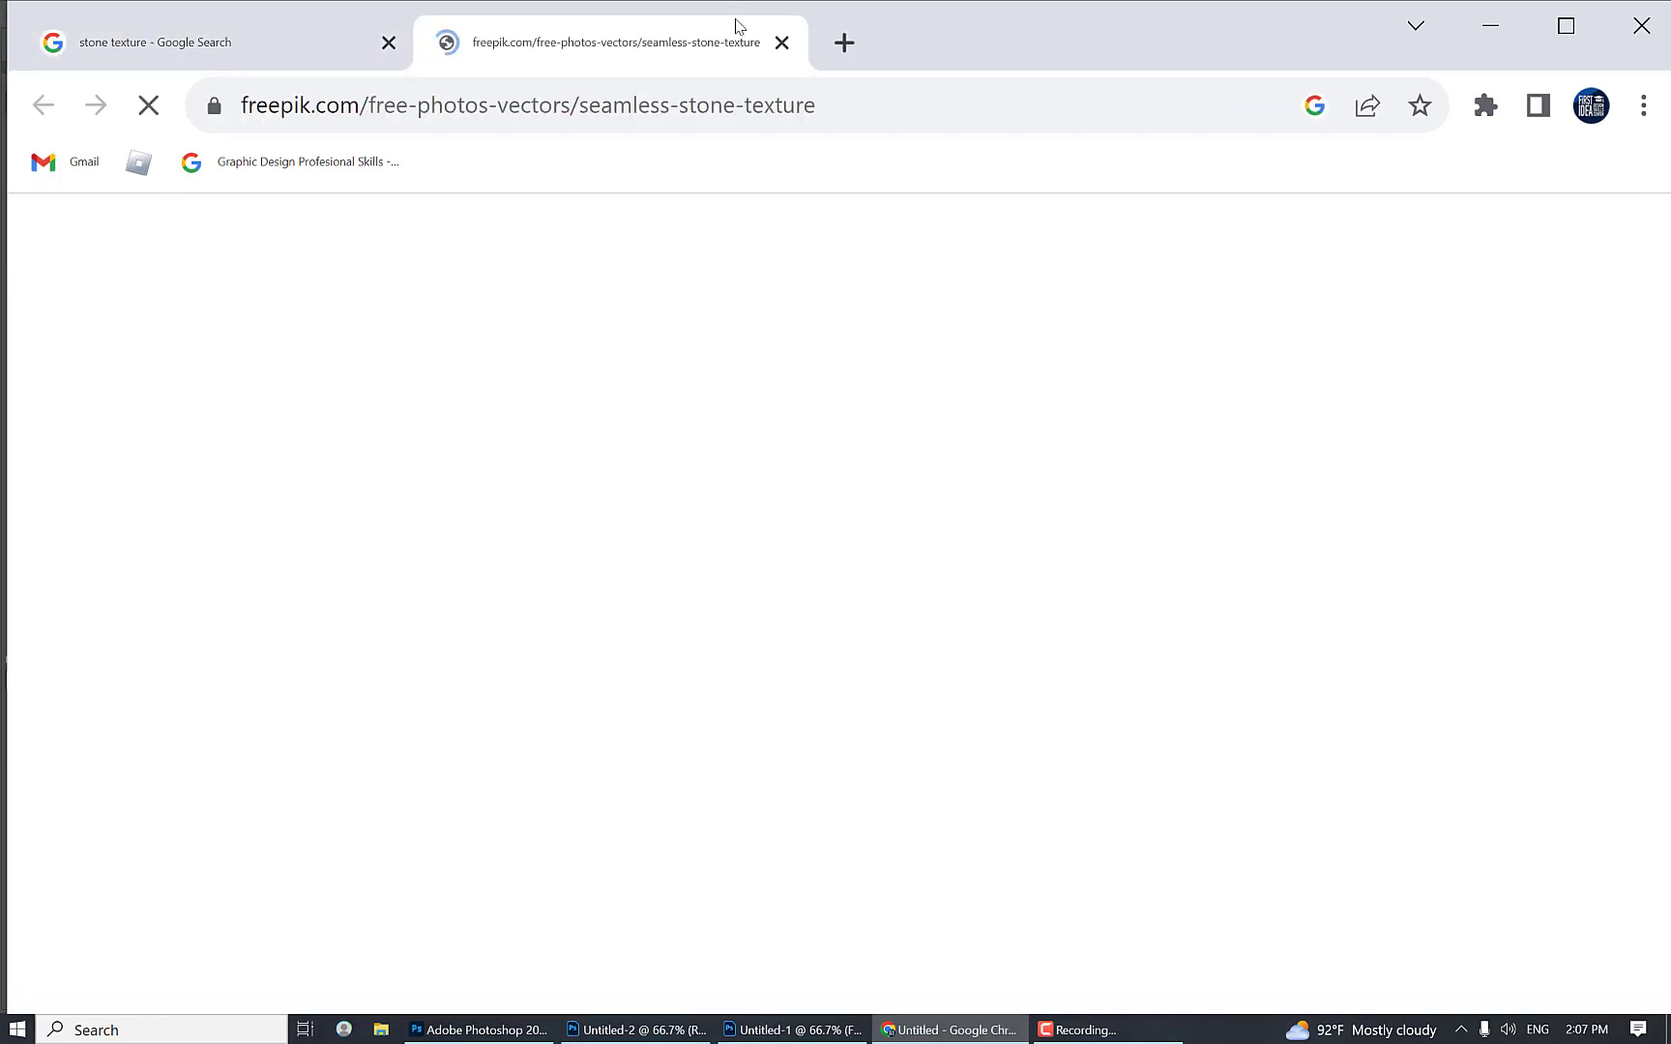
left_click(782, 43)
right_click(1307, 613)
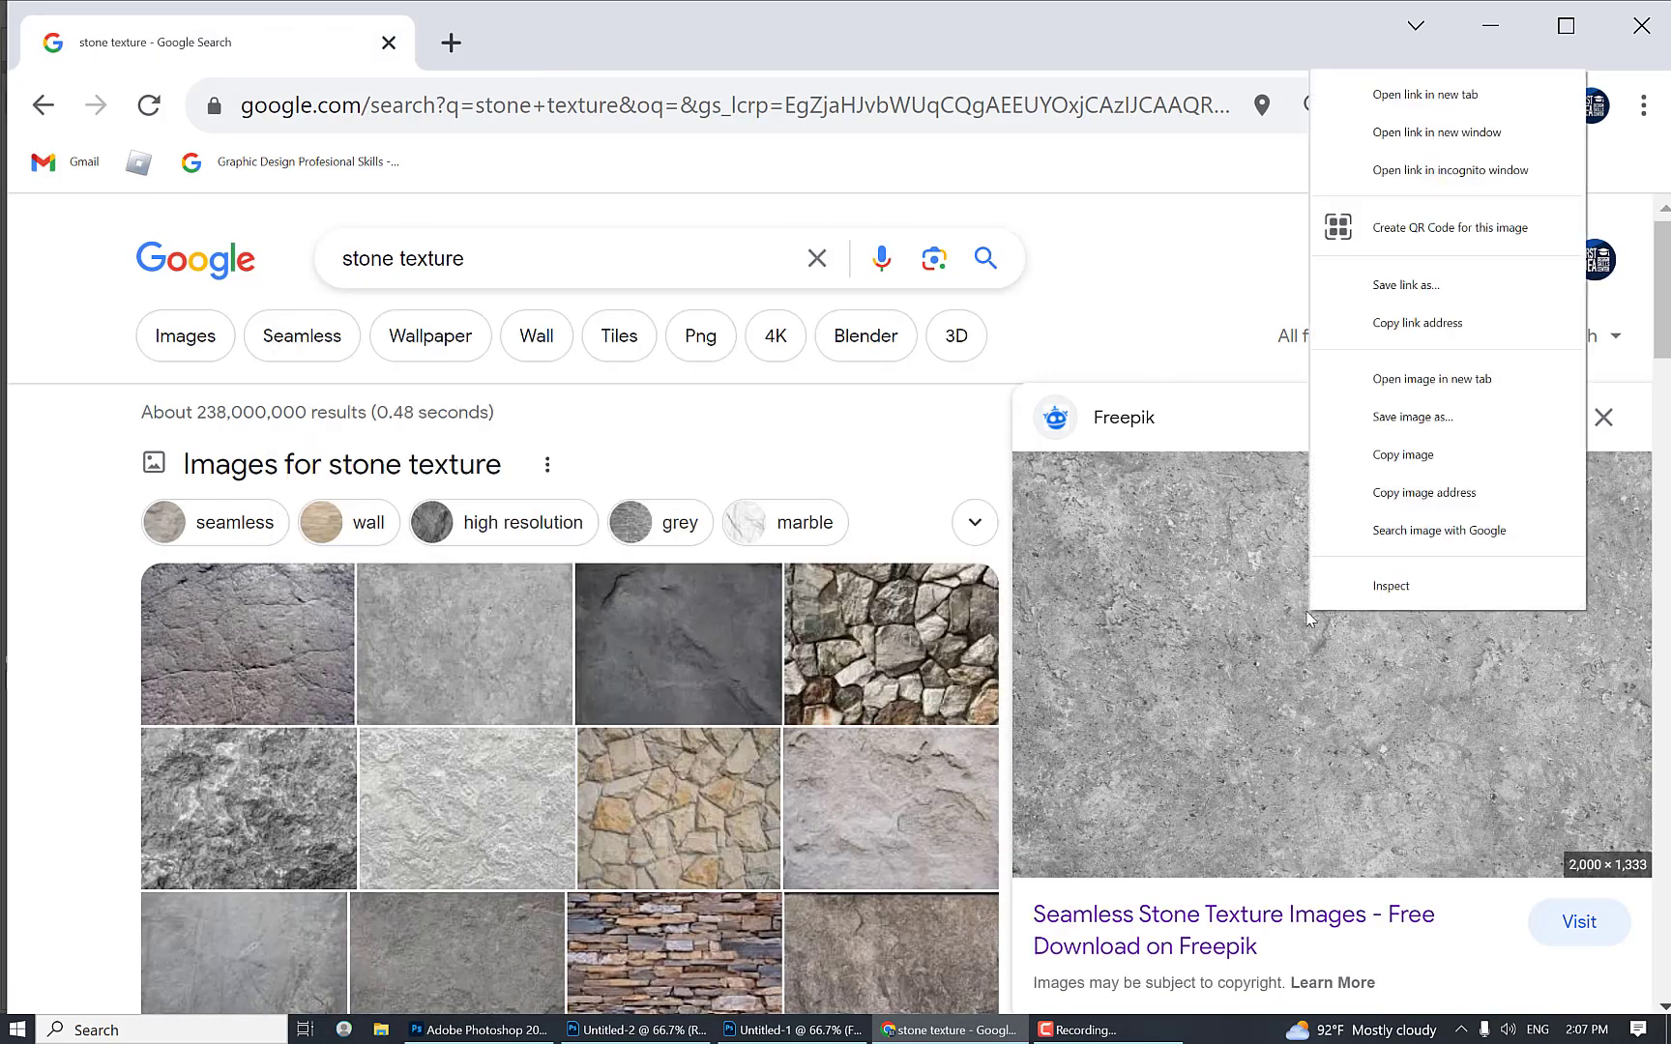
left_click(1343, 453)
left_click(578, 1020)
key("ctrl+v")
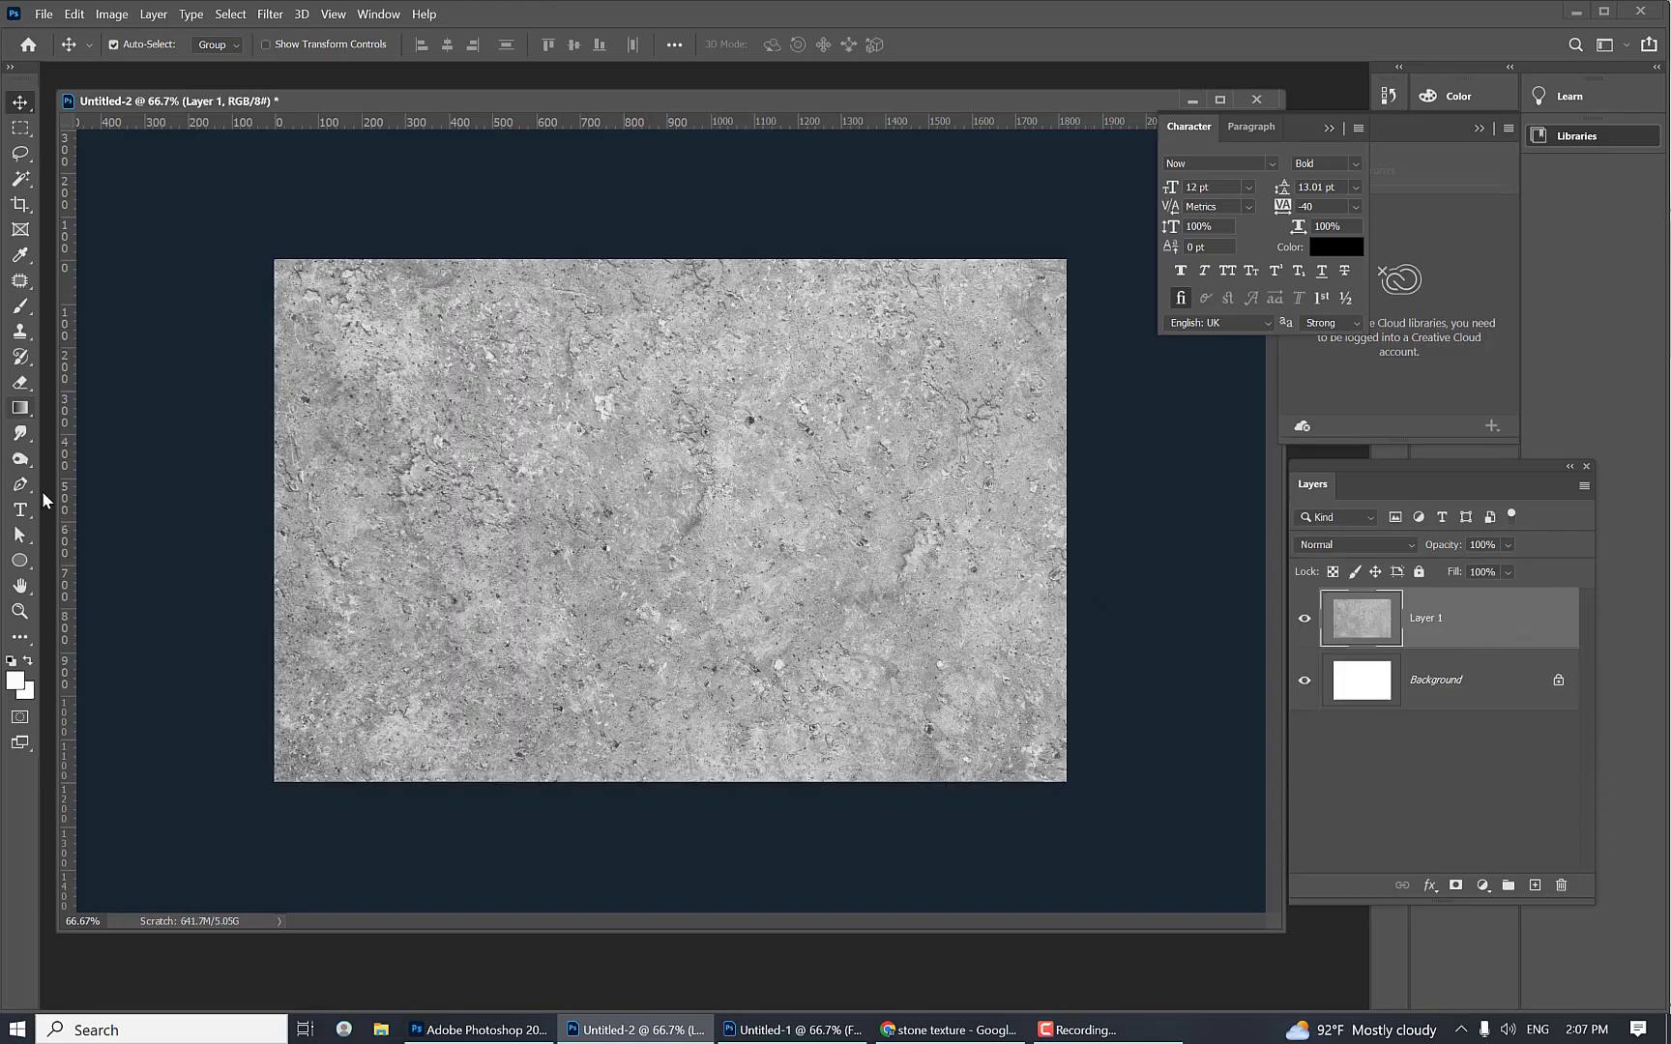
Step: Add 72 pt text over the stone texture, with FIRST IDEA on one line and GROUP on the line below
left_click(20, 512)
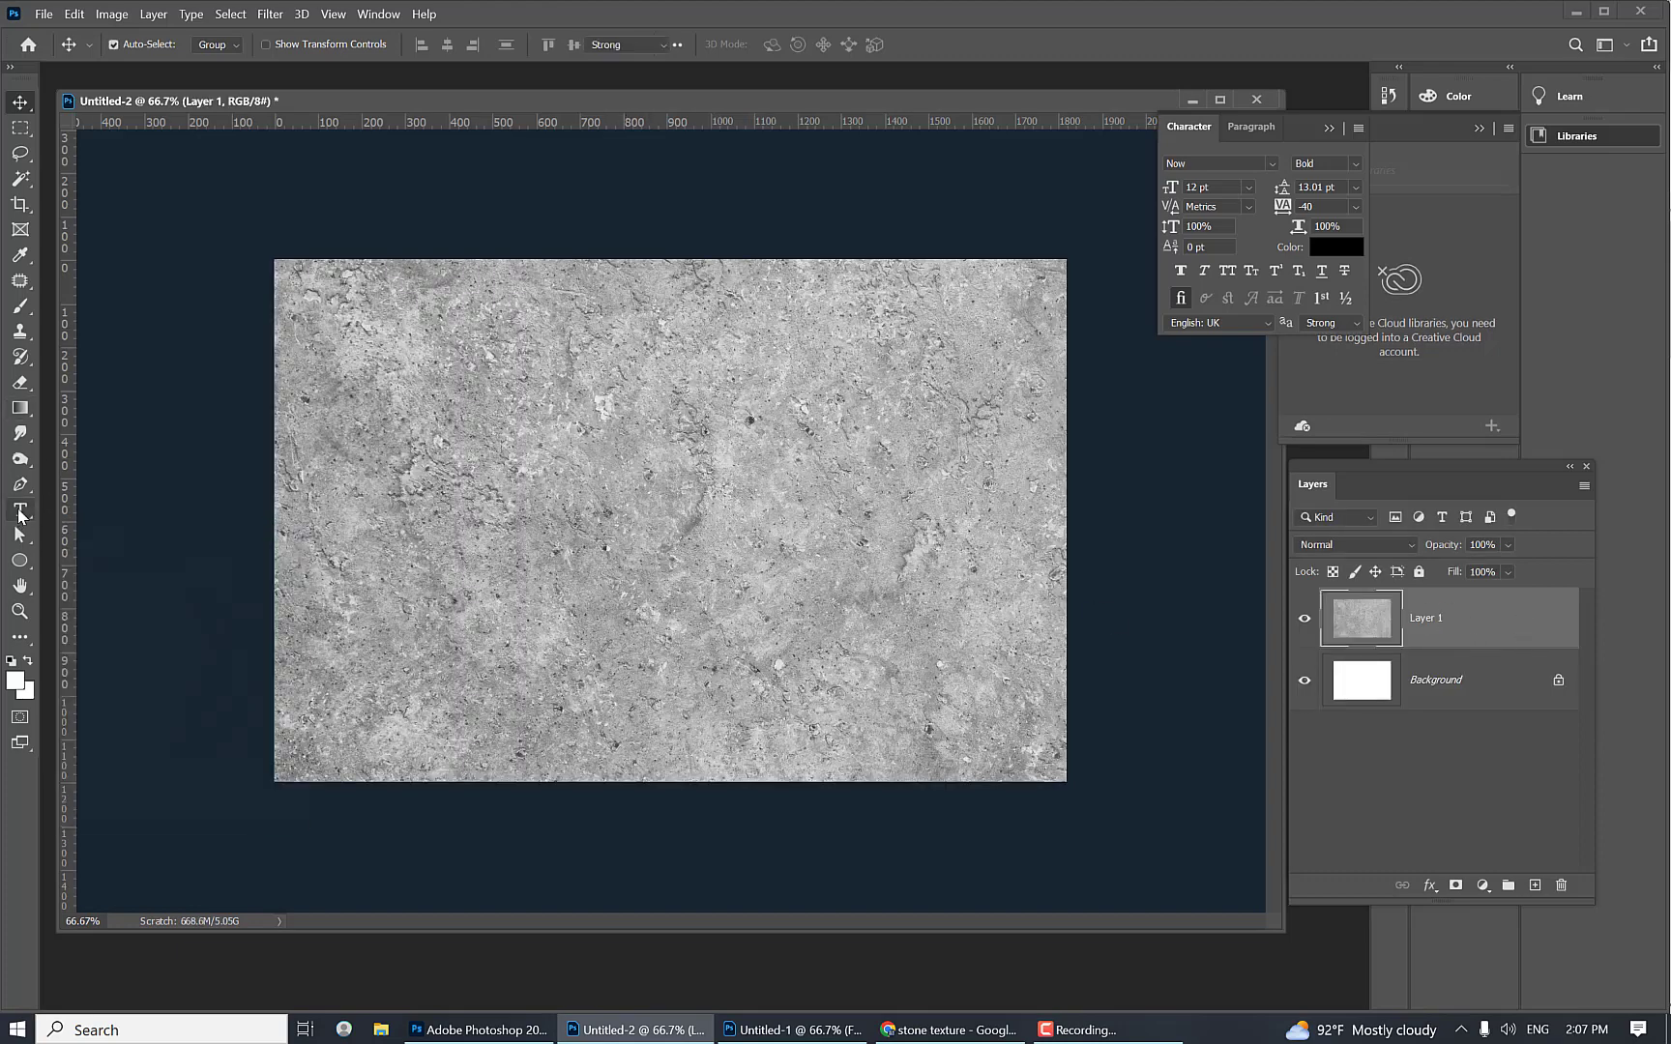
left_click(415, 494)
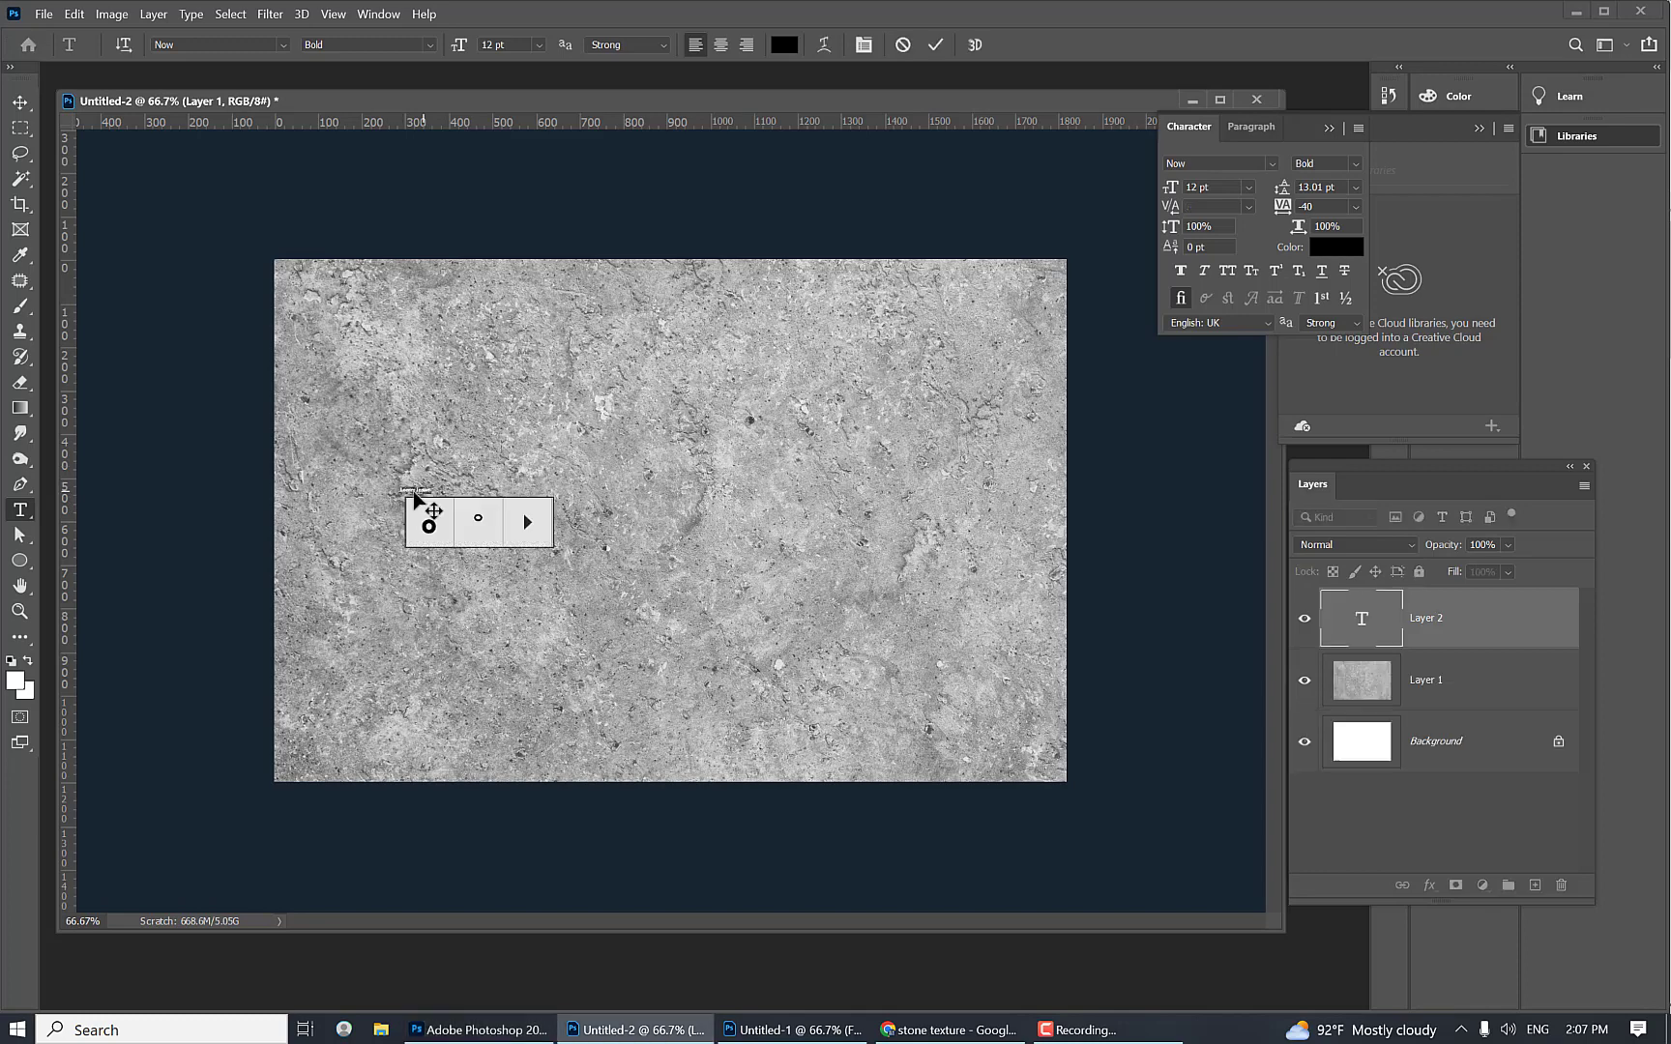
left_click(538, 44)
left_click(522, 299)
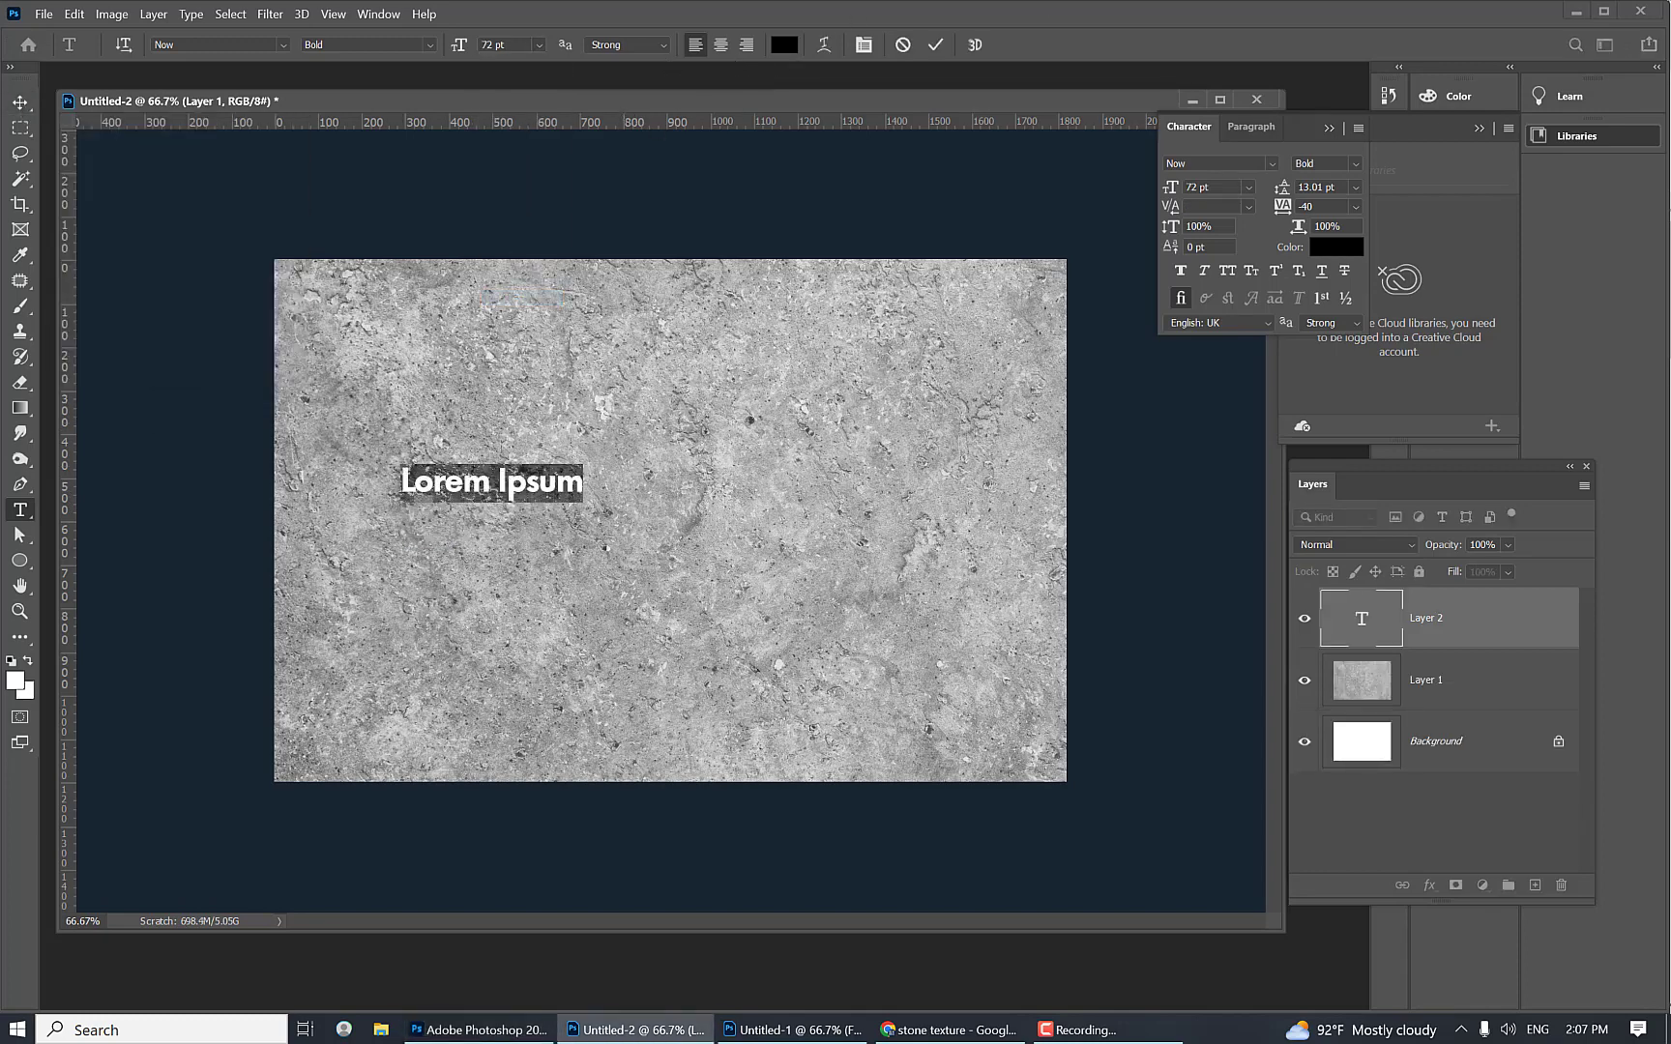
type("FIRST IDEA")
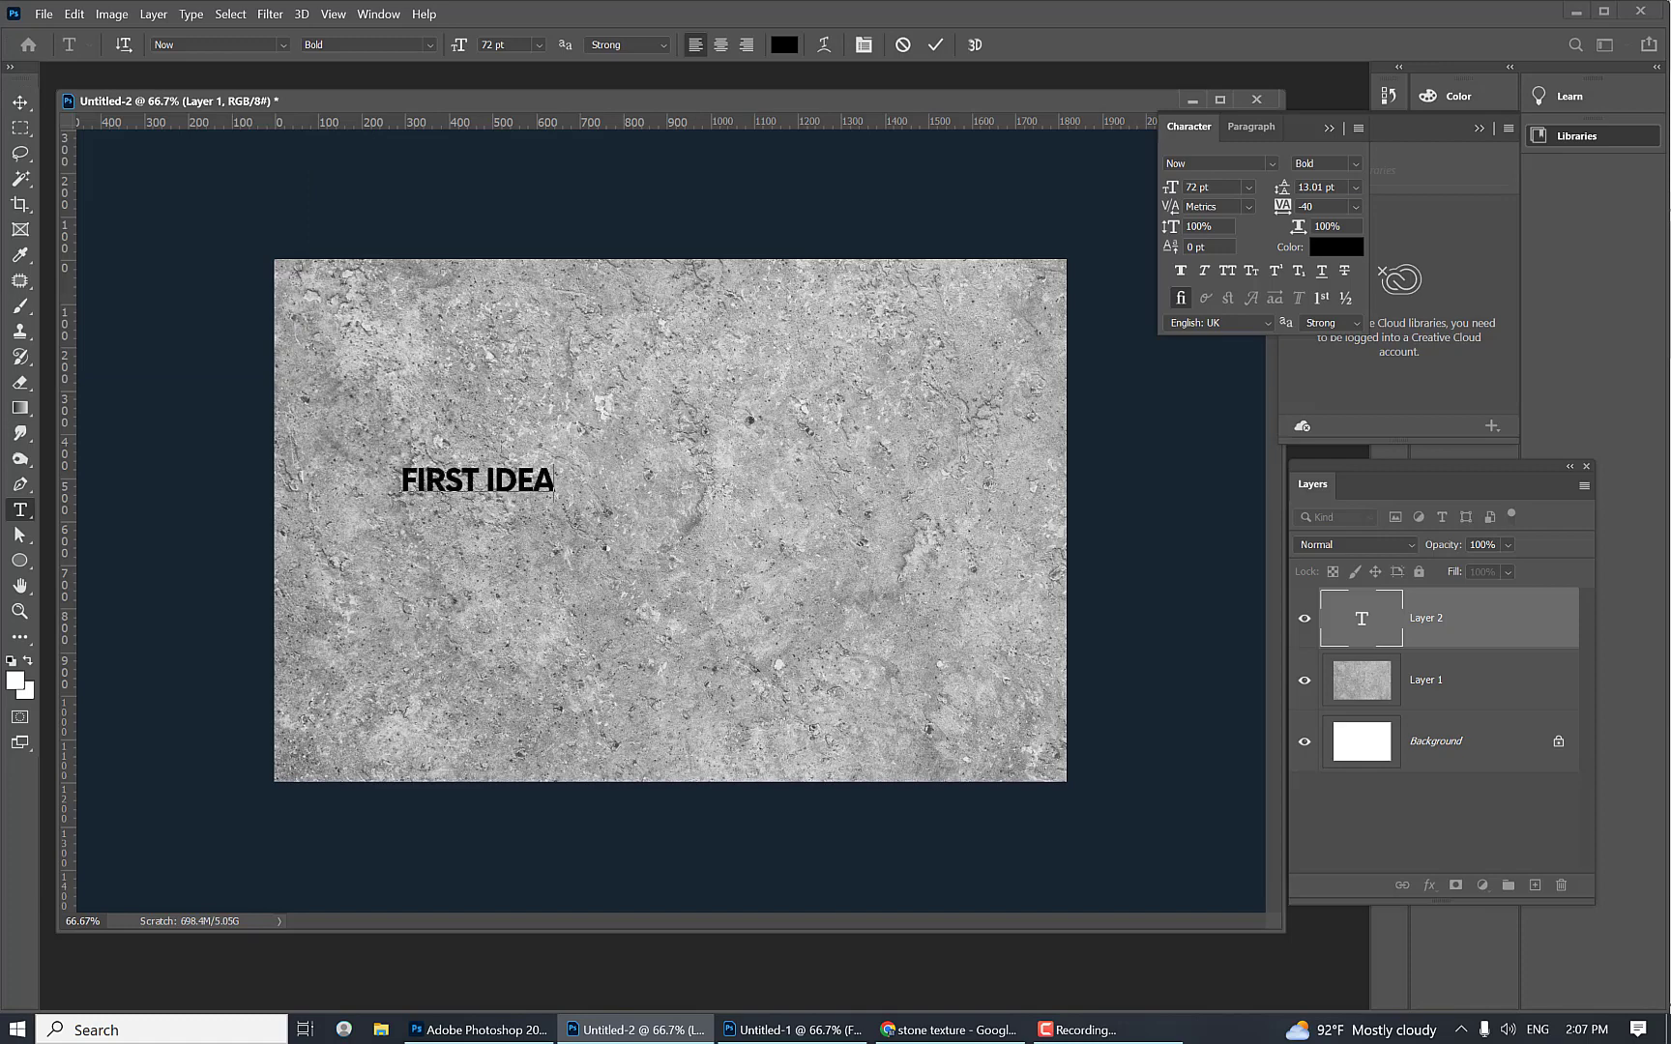
key("Return")
type("GROUP")
Step: Select both lines of the text and set their leading to 60 pt
key("ctrl+a")
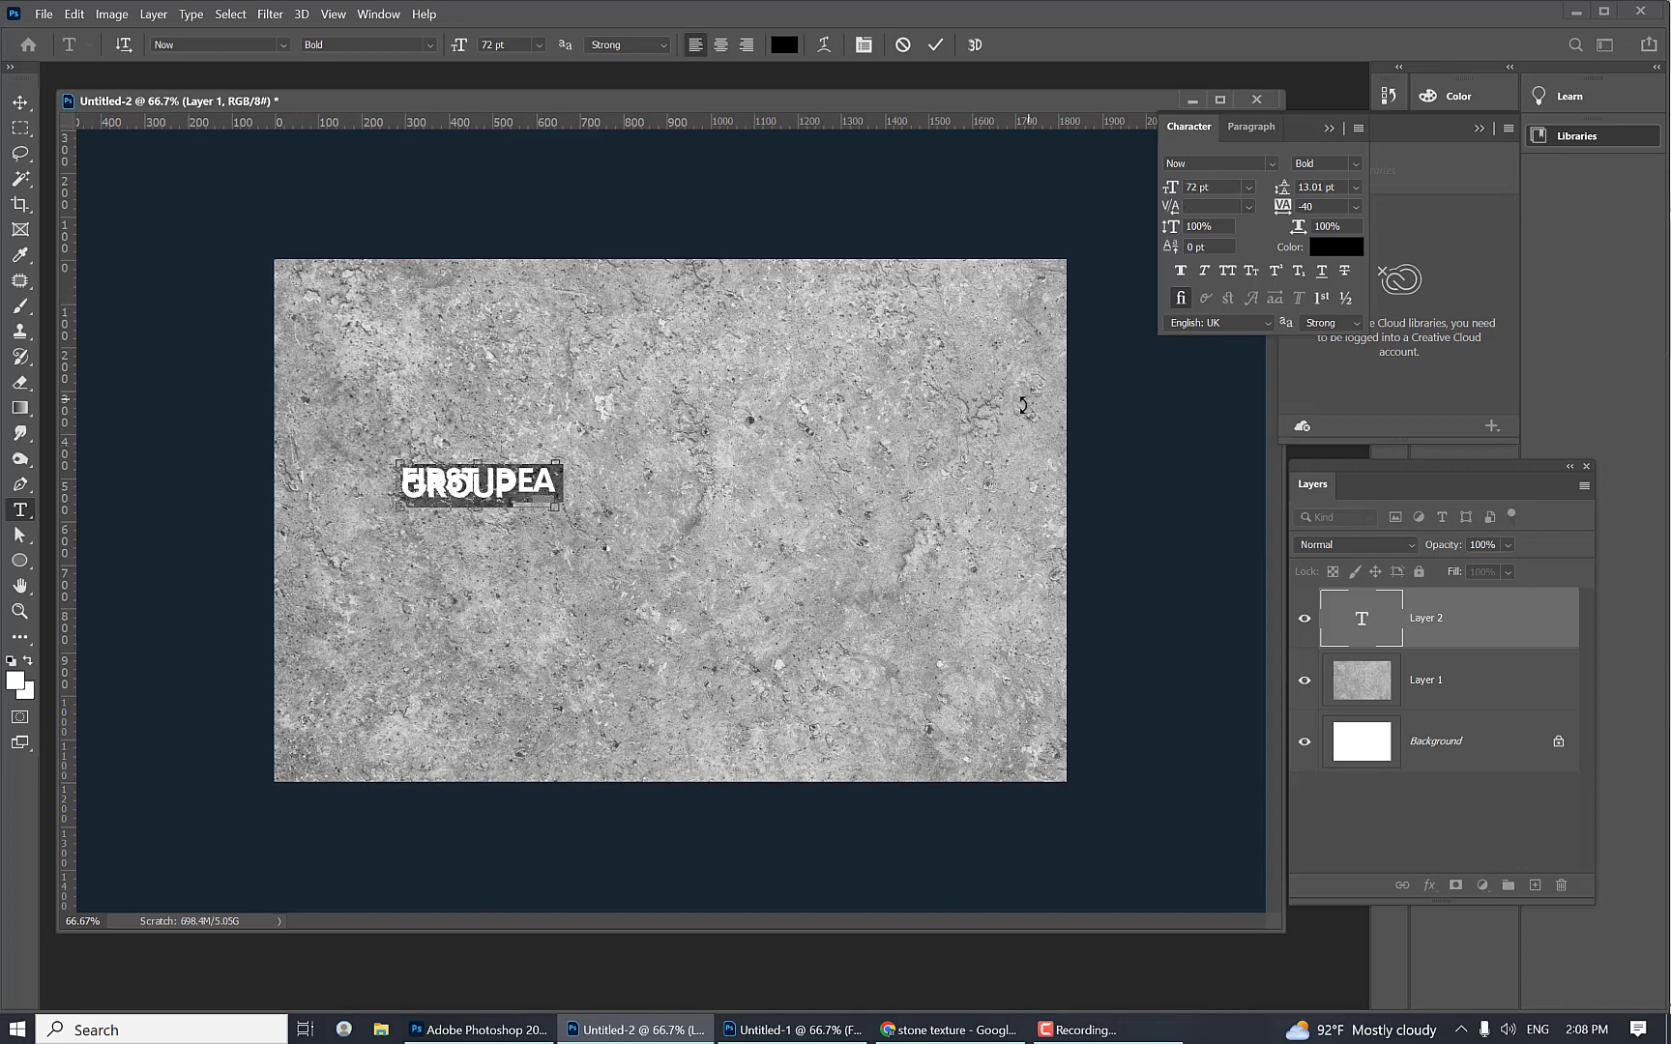
key("ctrl+t")
left_click(1355, 187)
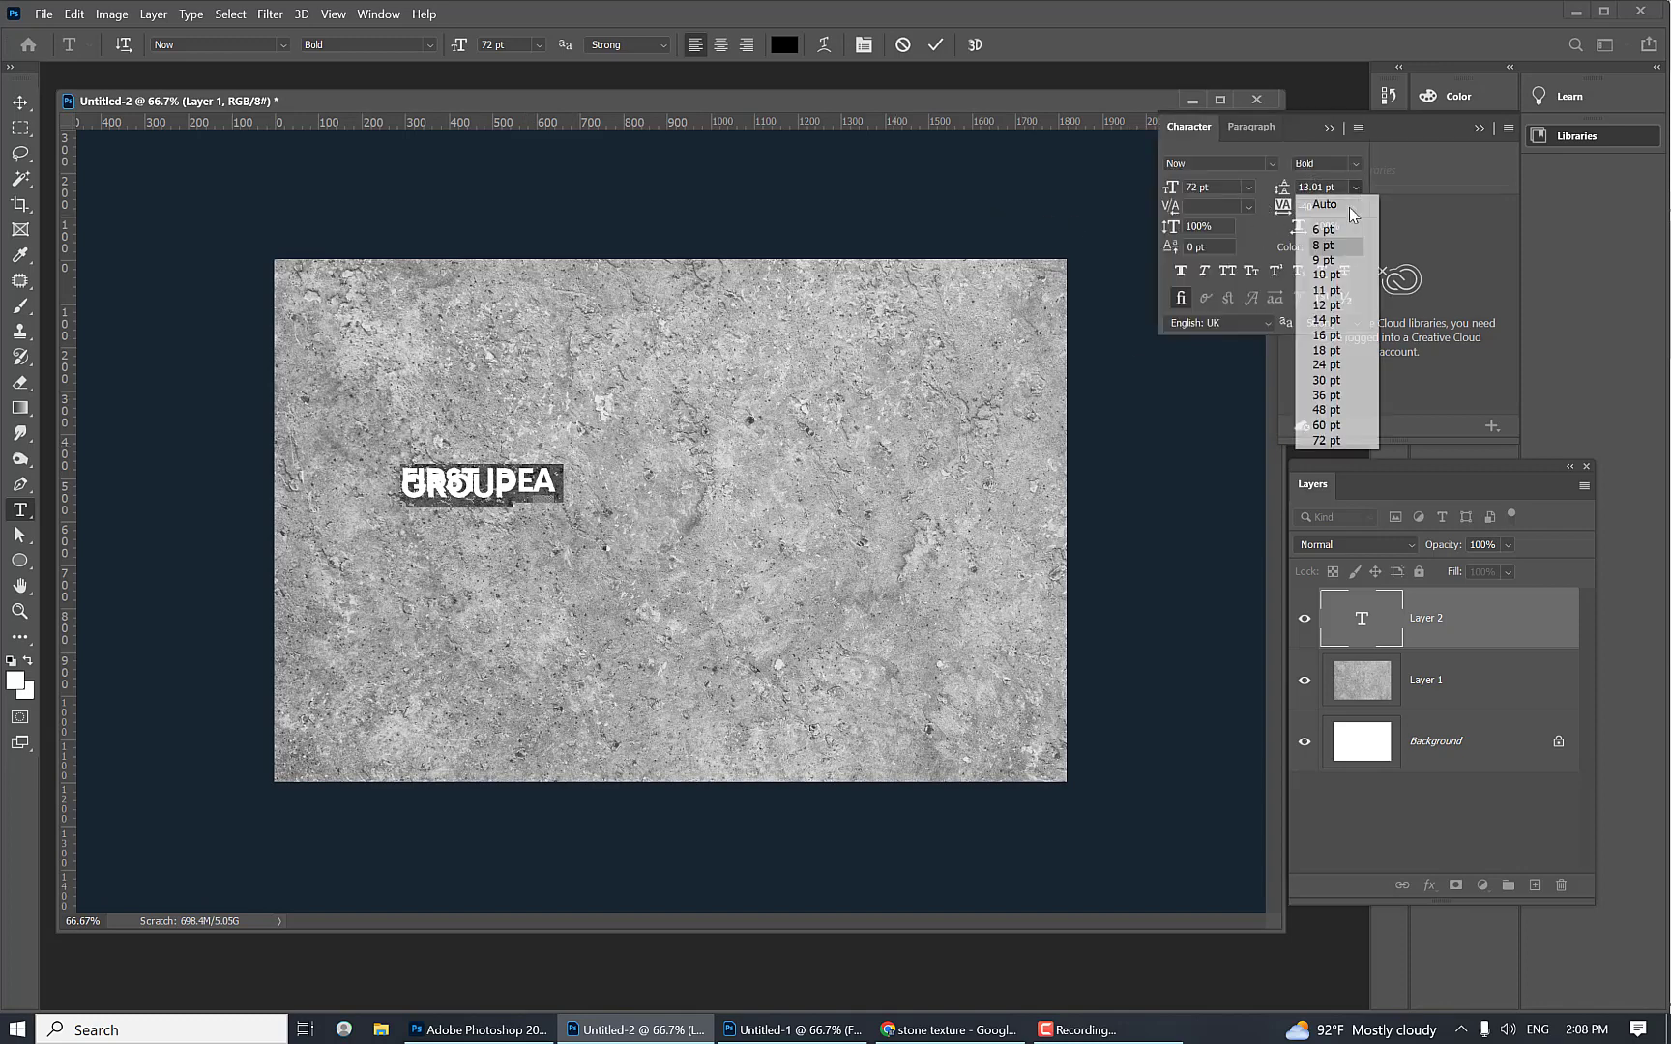
left_click(1339, 204)
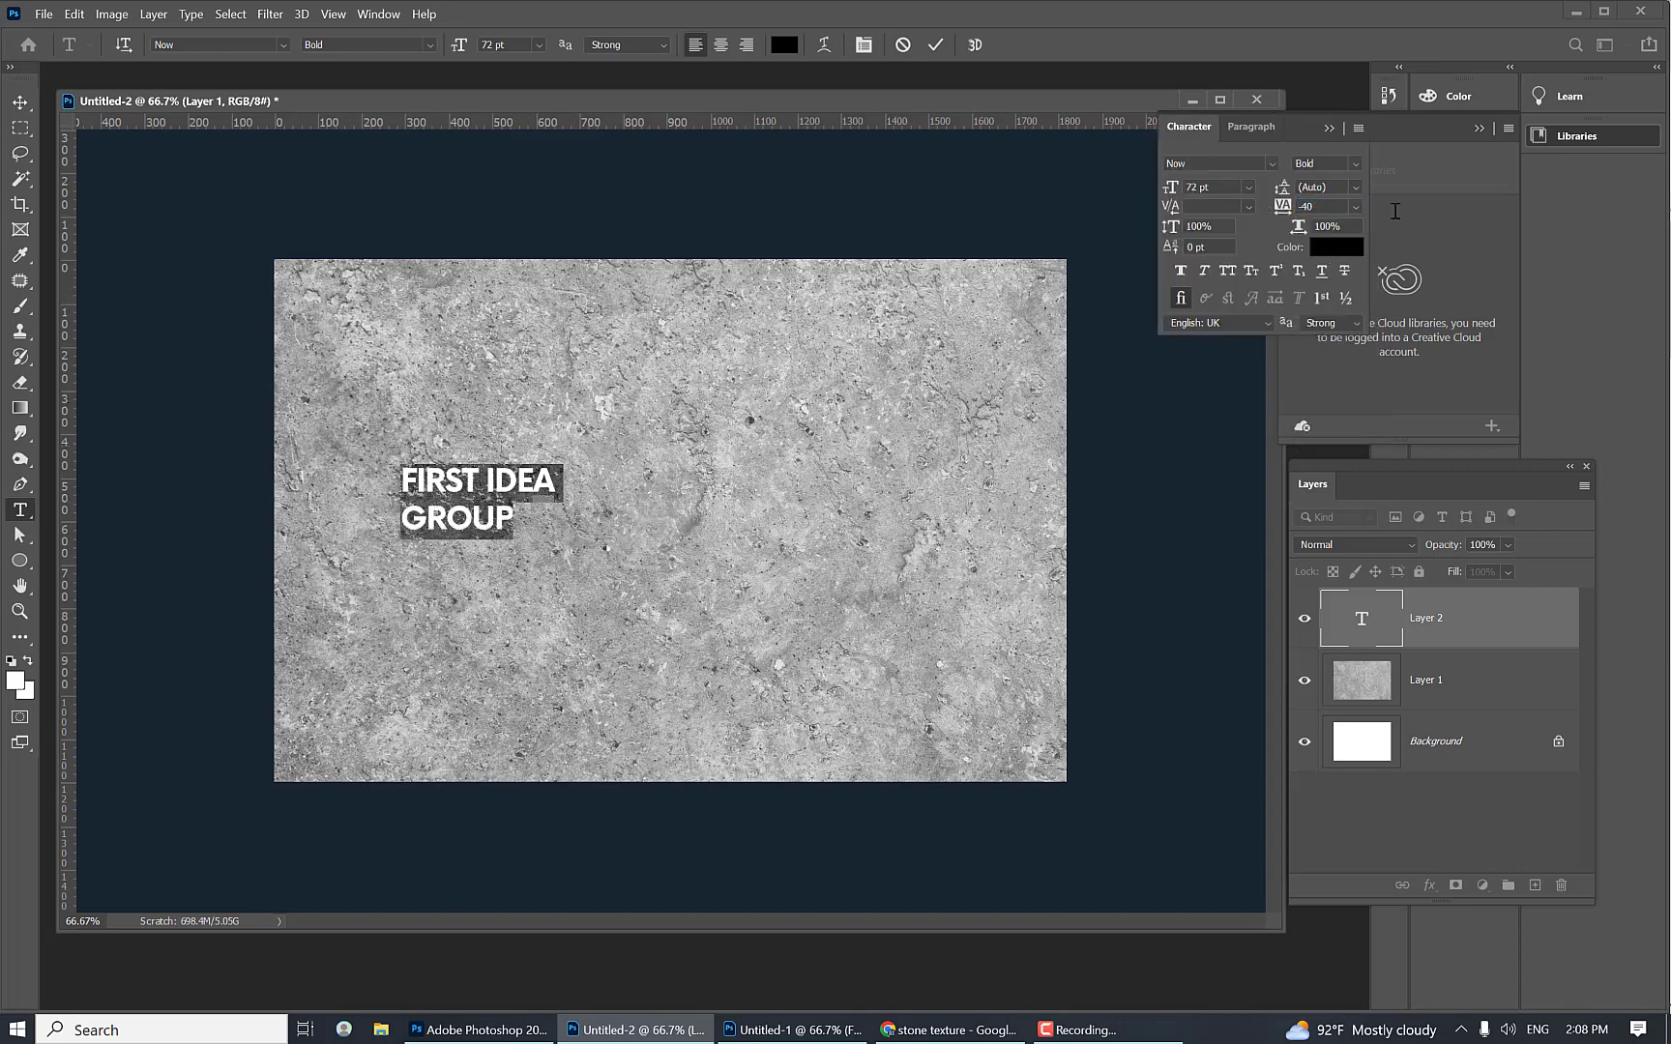
left_click(1357, 187)
left_click(1330, 418)
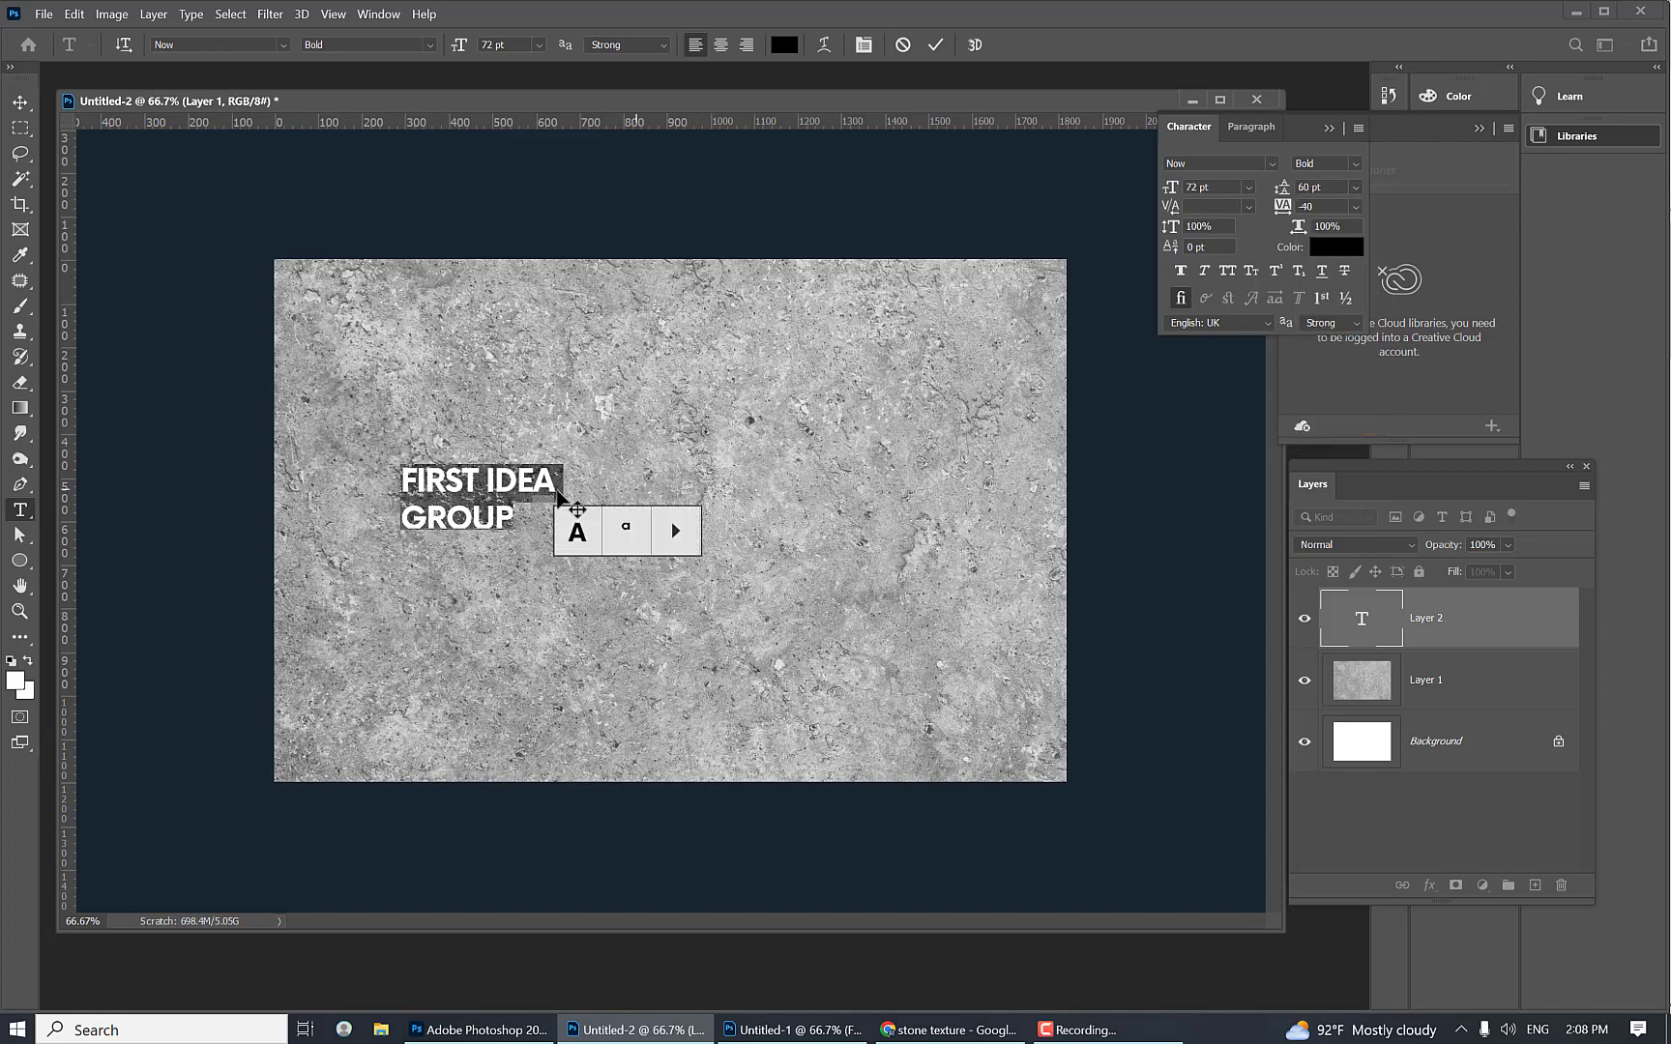
Step: Increase the text's leading to 70 pt and commit the text layer
left_click(1357, 187)
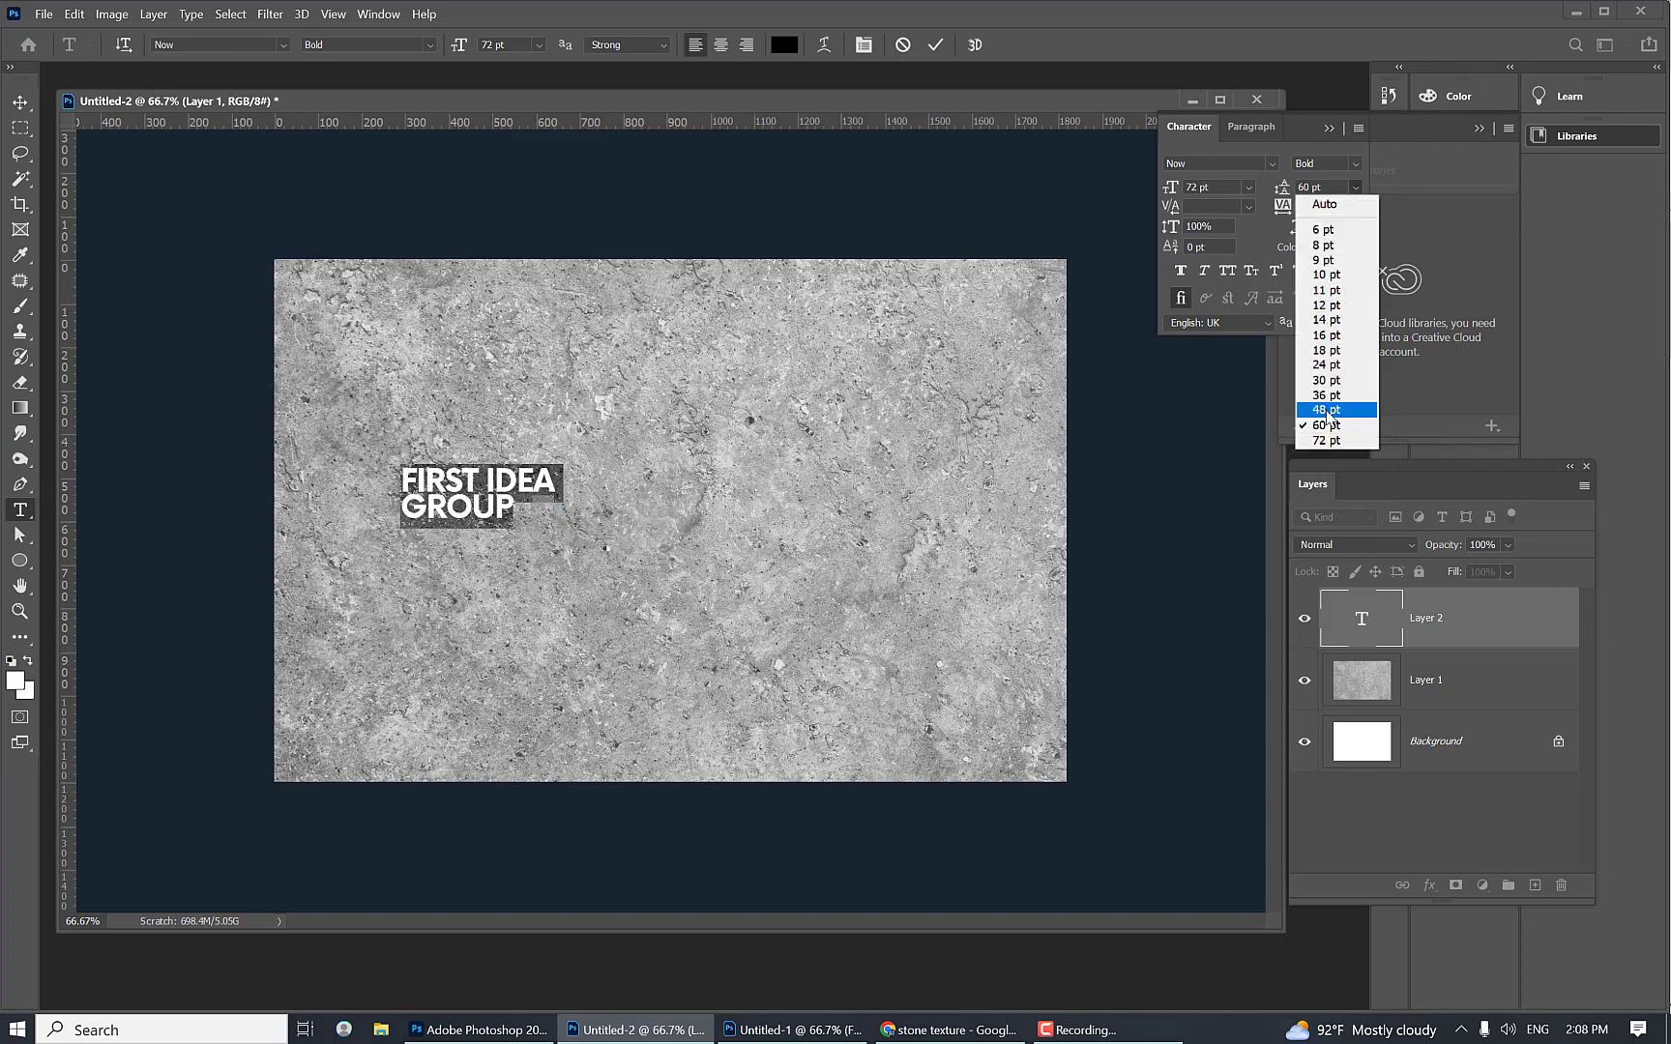
left_click(1312, 188)
type("61")
key("Return")
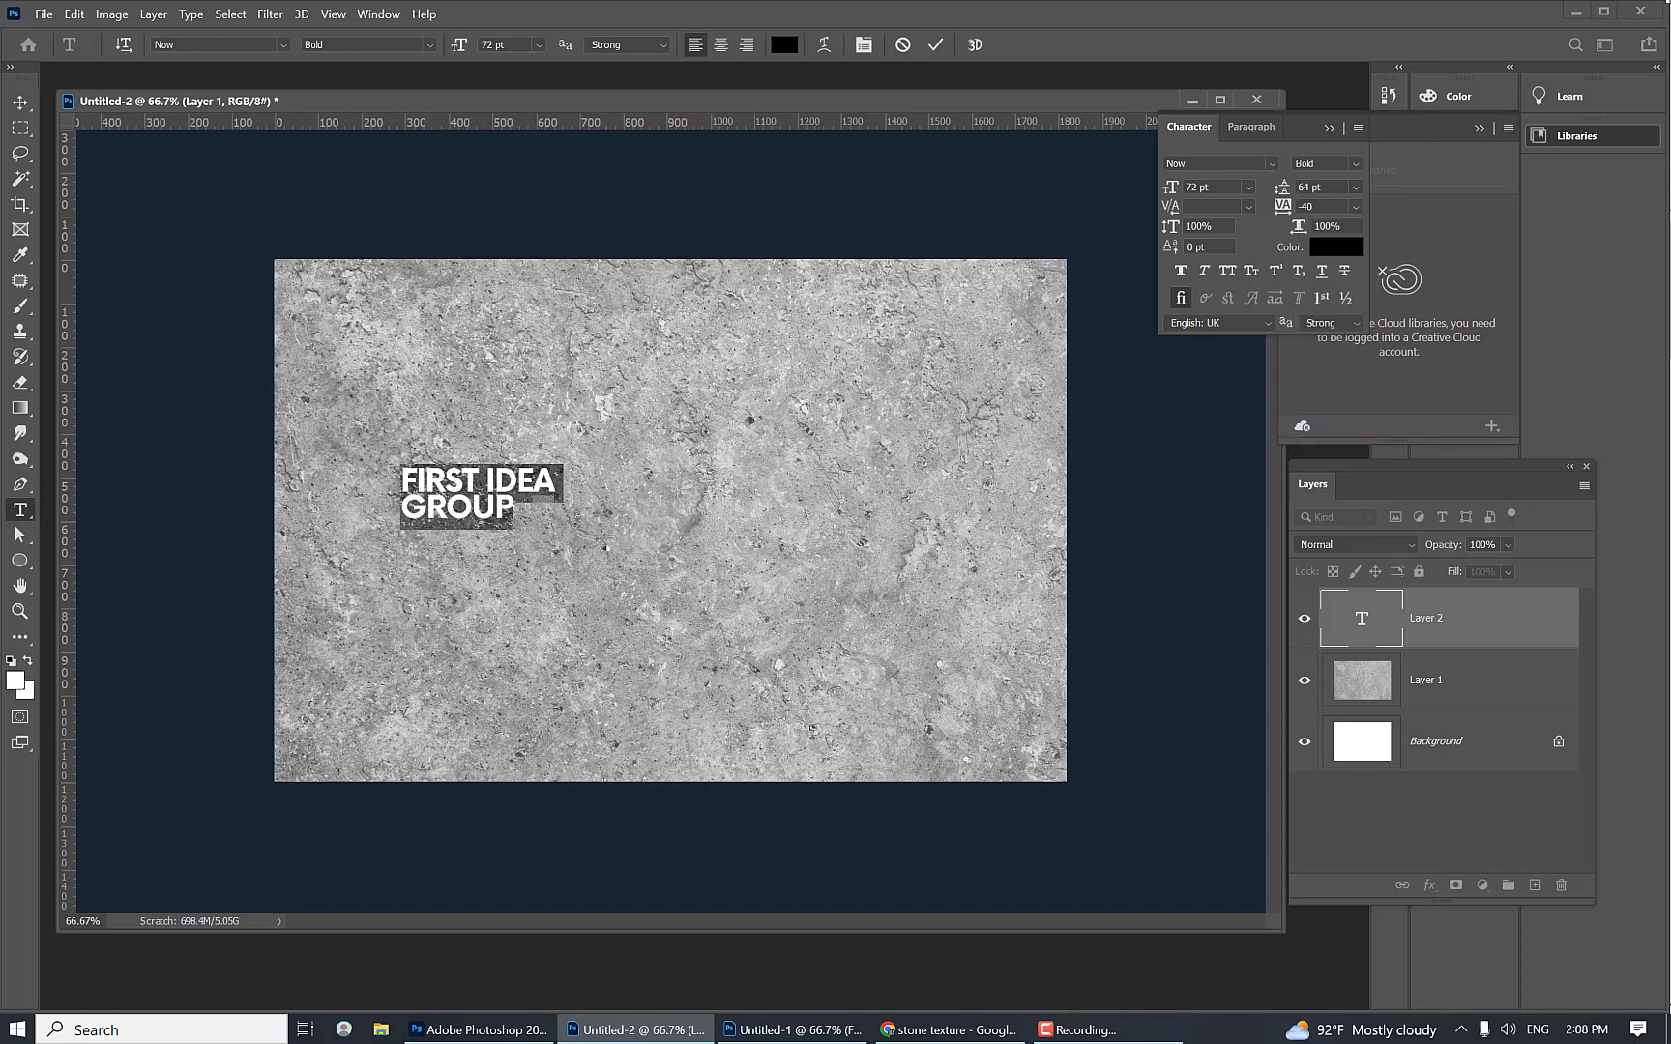
key("alt+Down")
key("alt+Down")
key("alt+Down")
left_click(531, 569)
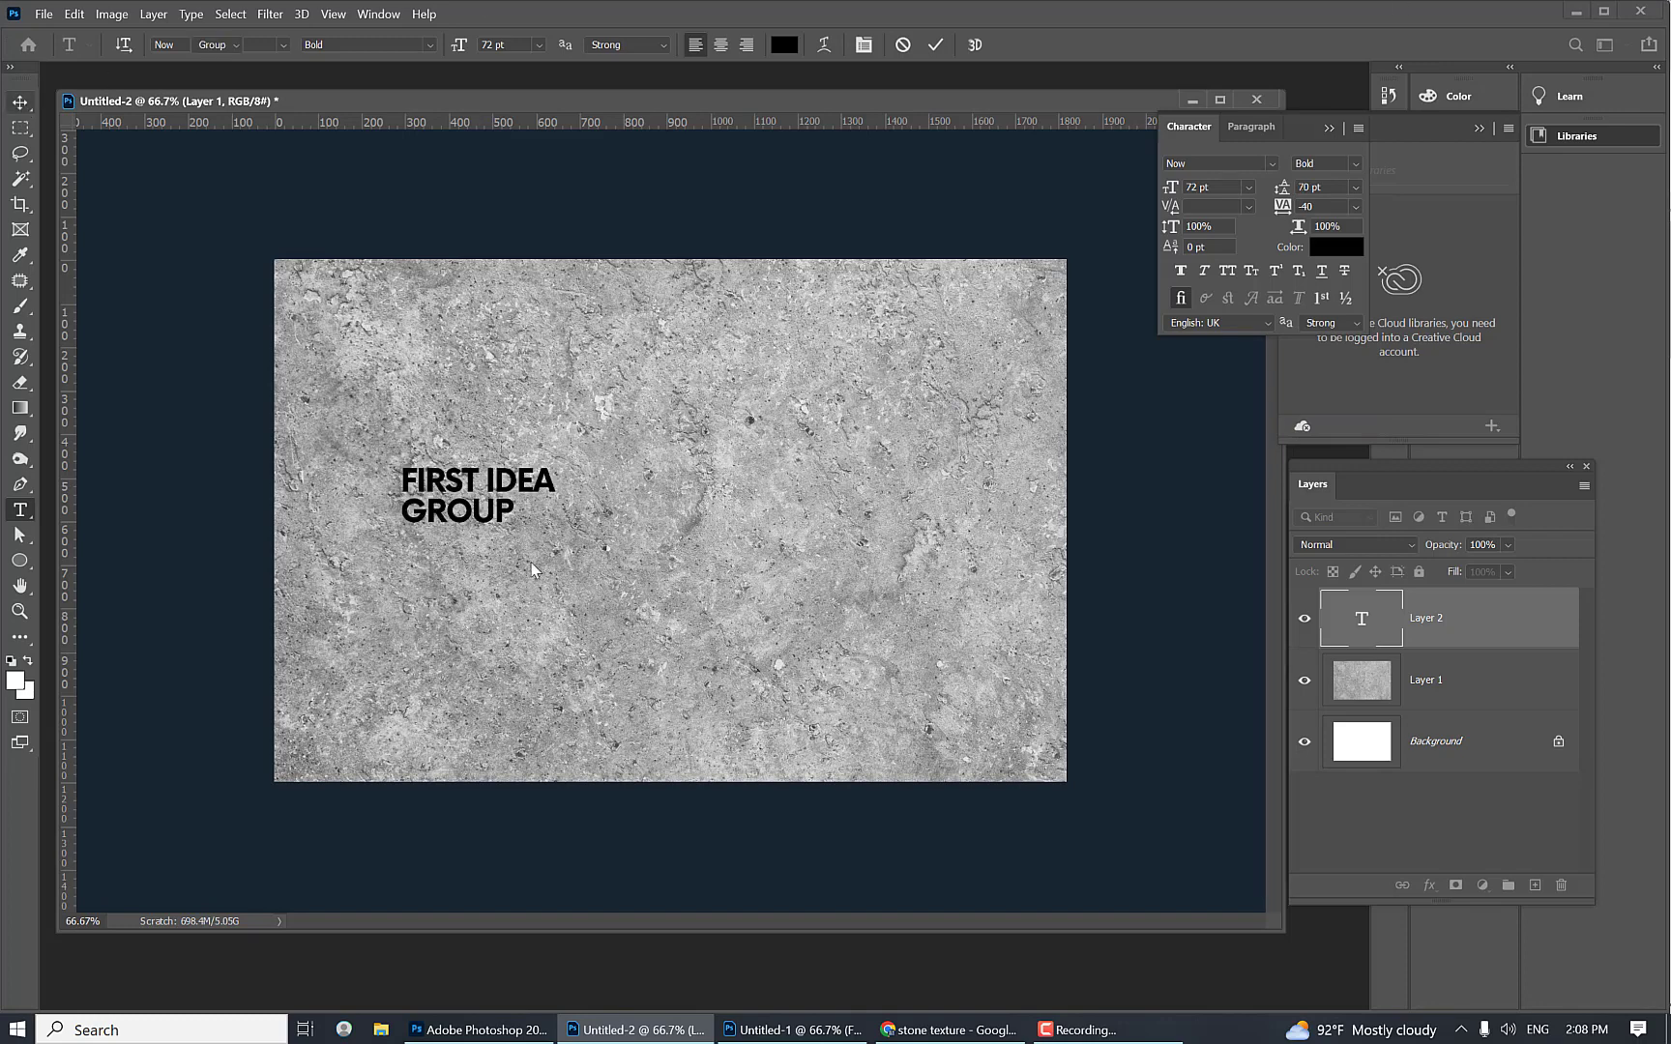
Step: Scale the FIRST IDEA GROUP text proportionally to about 448.5% and move it to the middle of the canvas
key("ctrl+t")
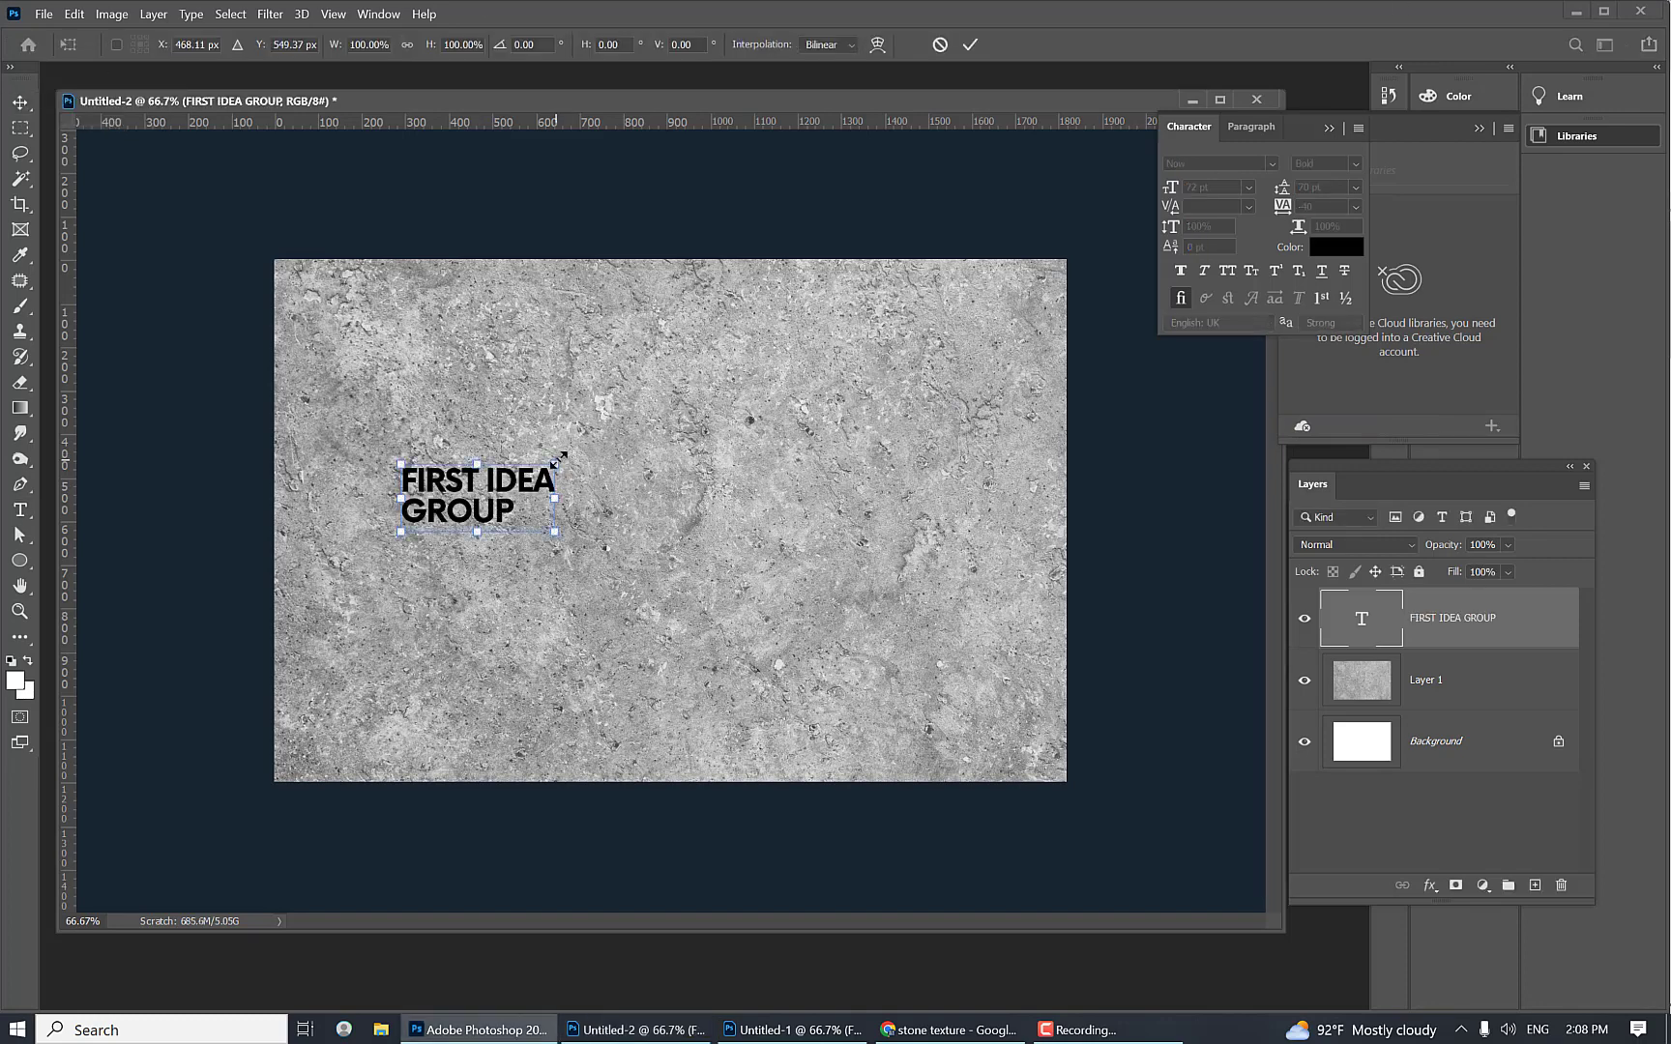
left_click_drag(558, 460, 814, 343)
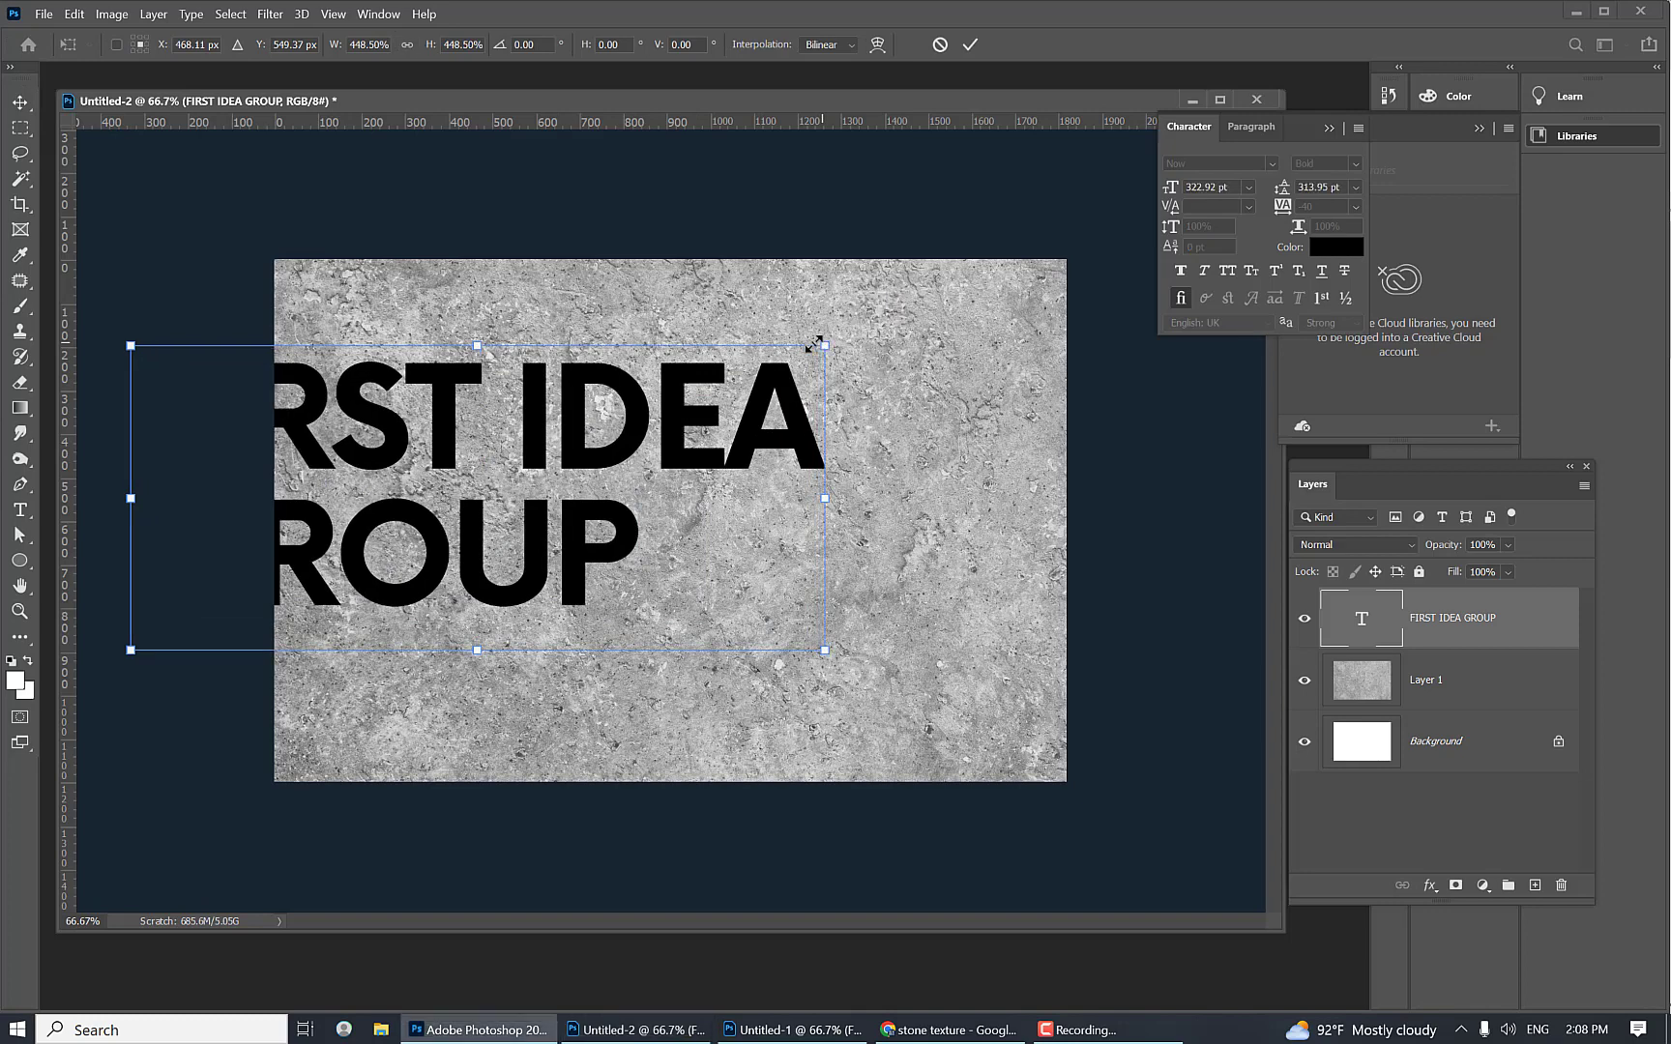
key("Return")
key("v")
left_click_drag(598, 459, 778, 486)
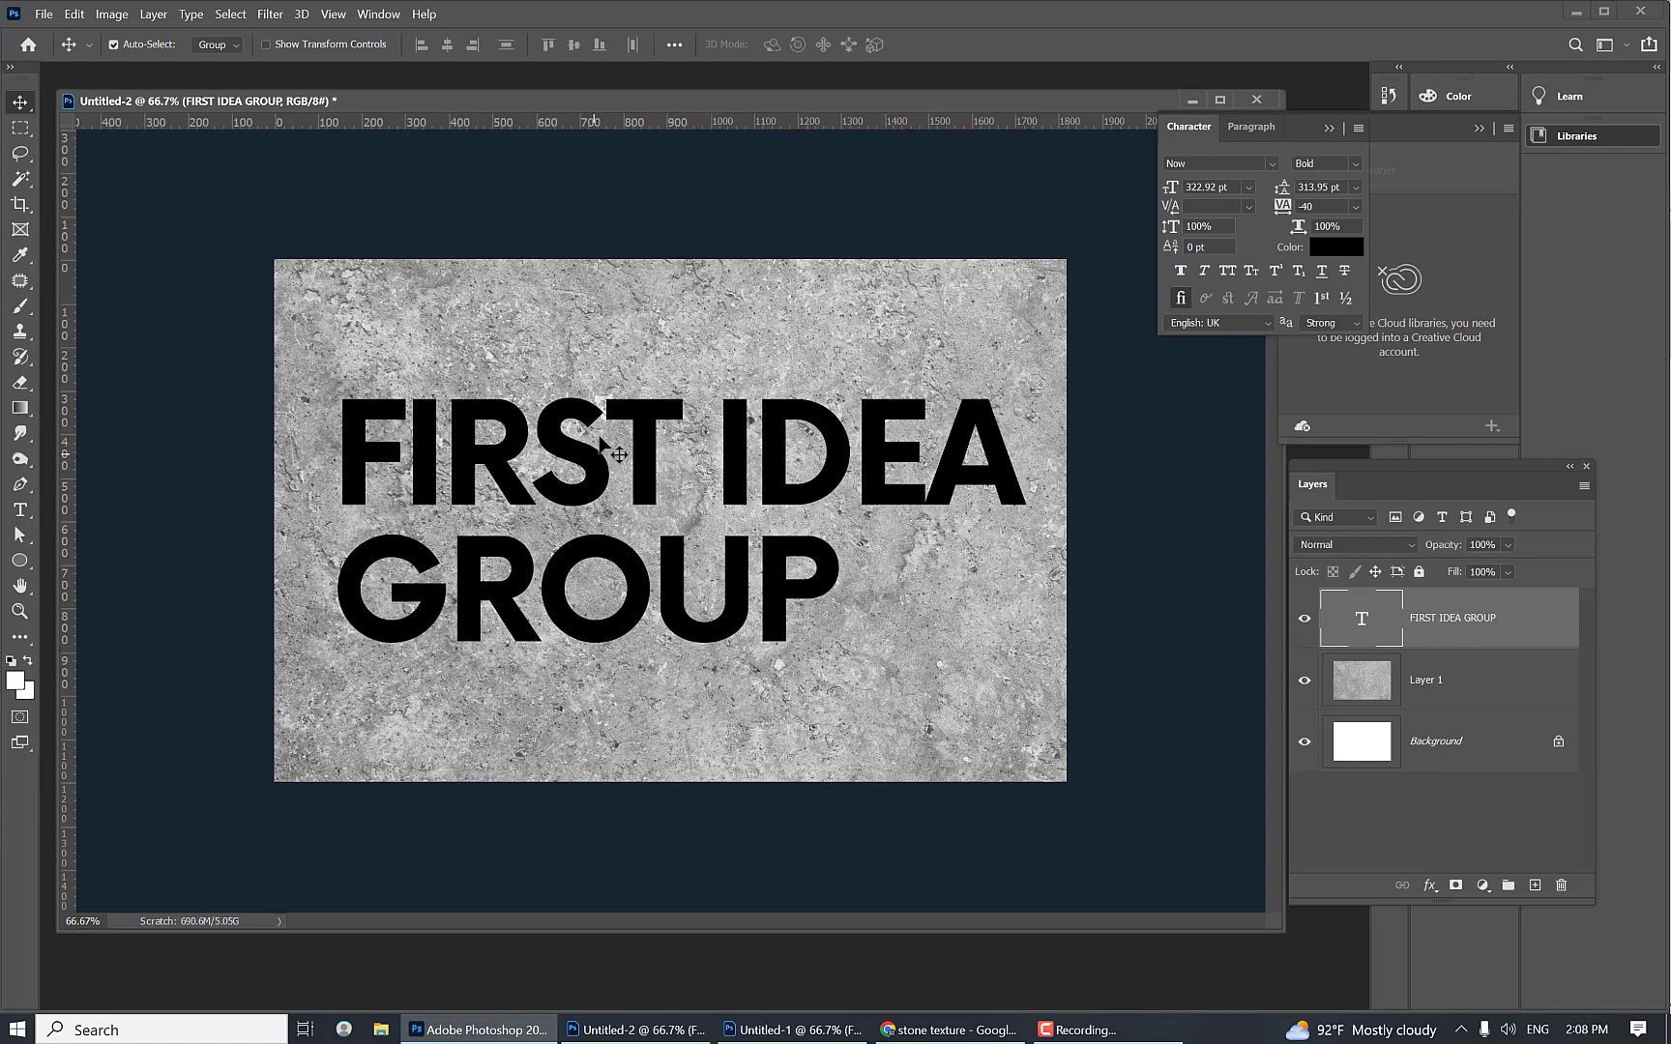
Step: Set the tracking of the whole text to -20 and shift the text slightly left to recentre it
left_click(20, 509)
left_click_drag(346, 441, 966, 602)
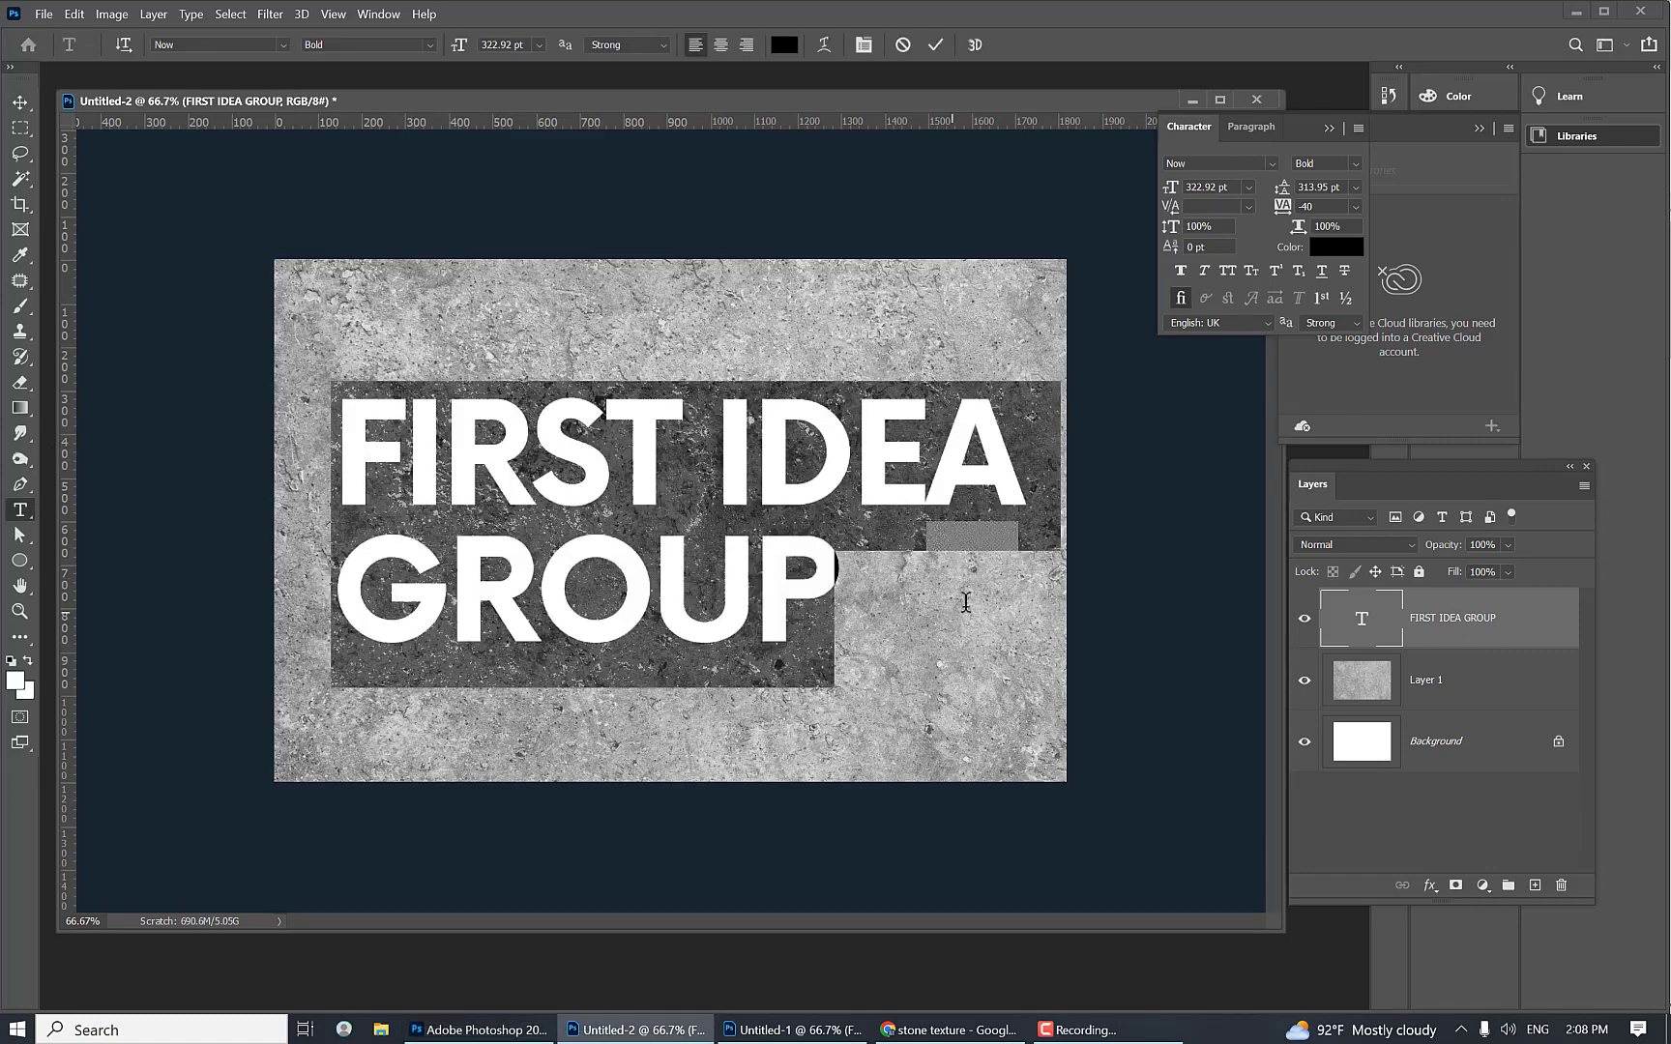
key("alt+Right")
left_click(20, 102)
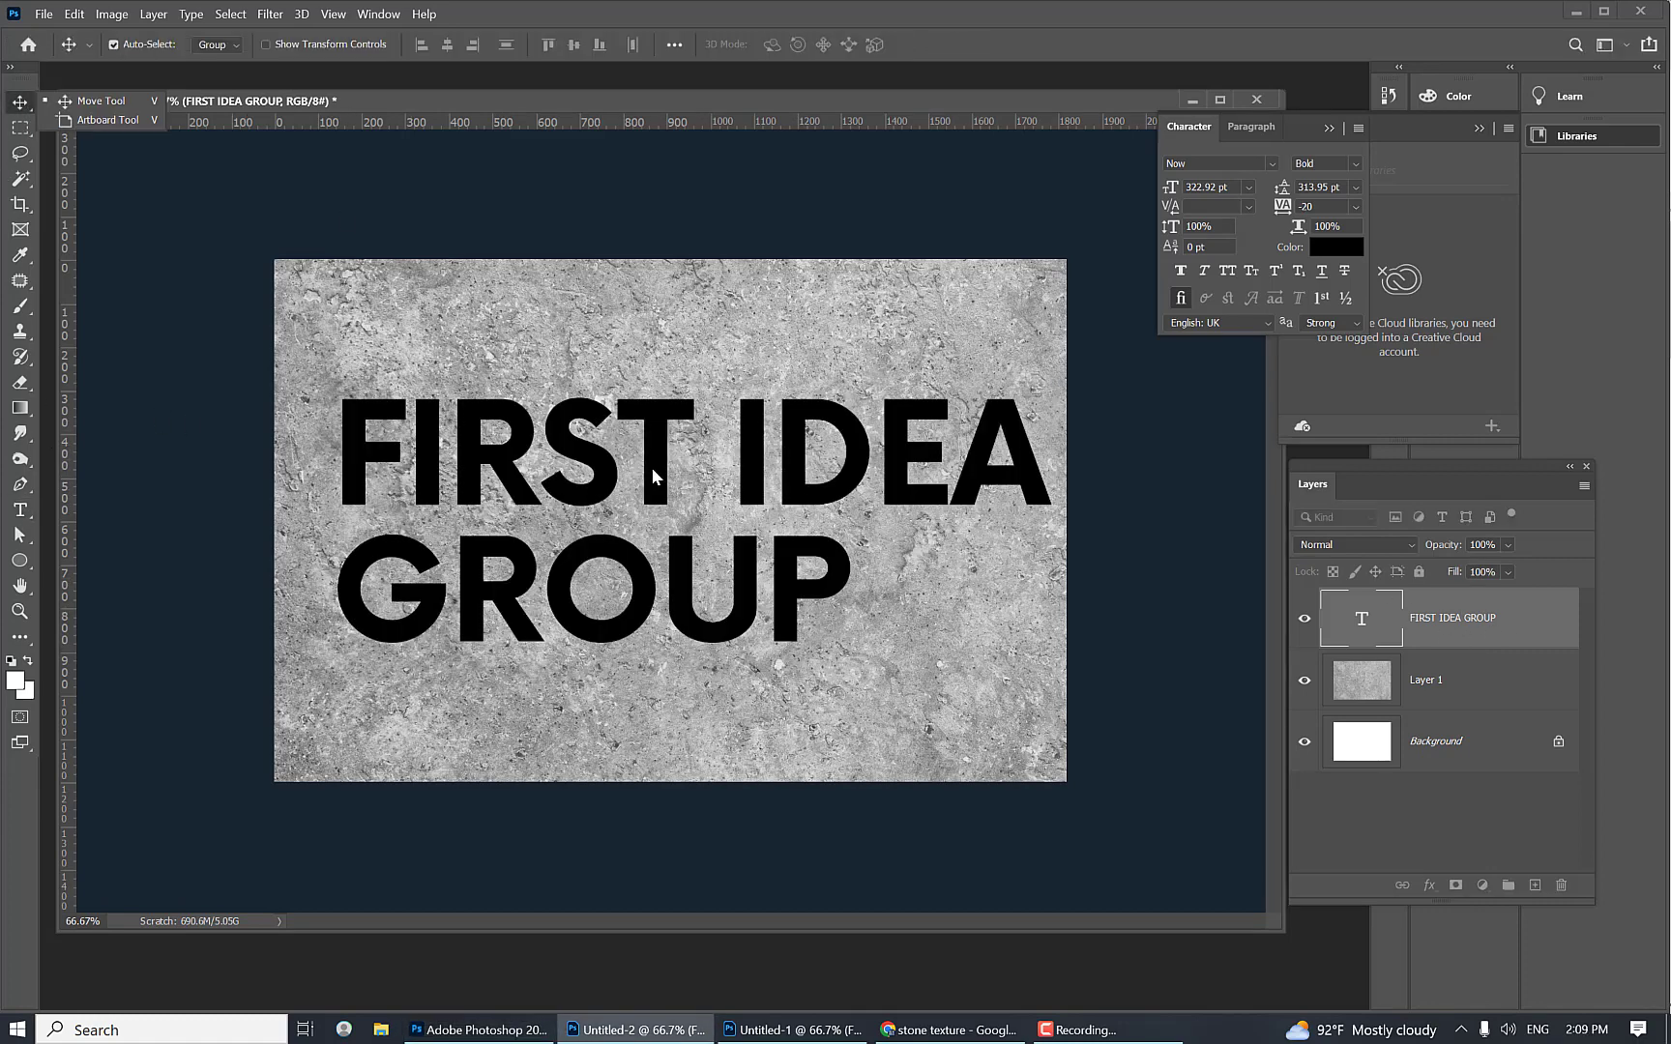
left_click_drag(651, 467, 627, 468)
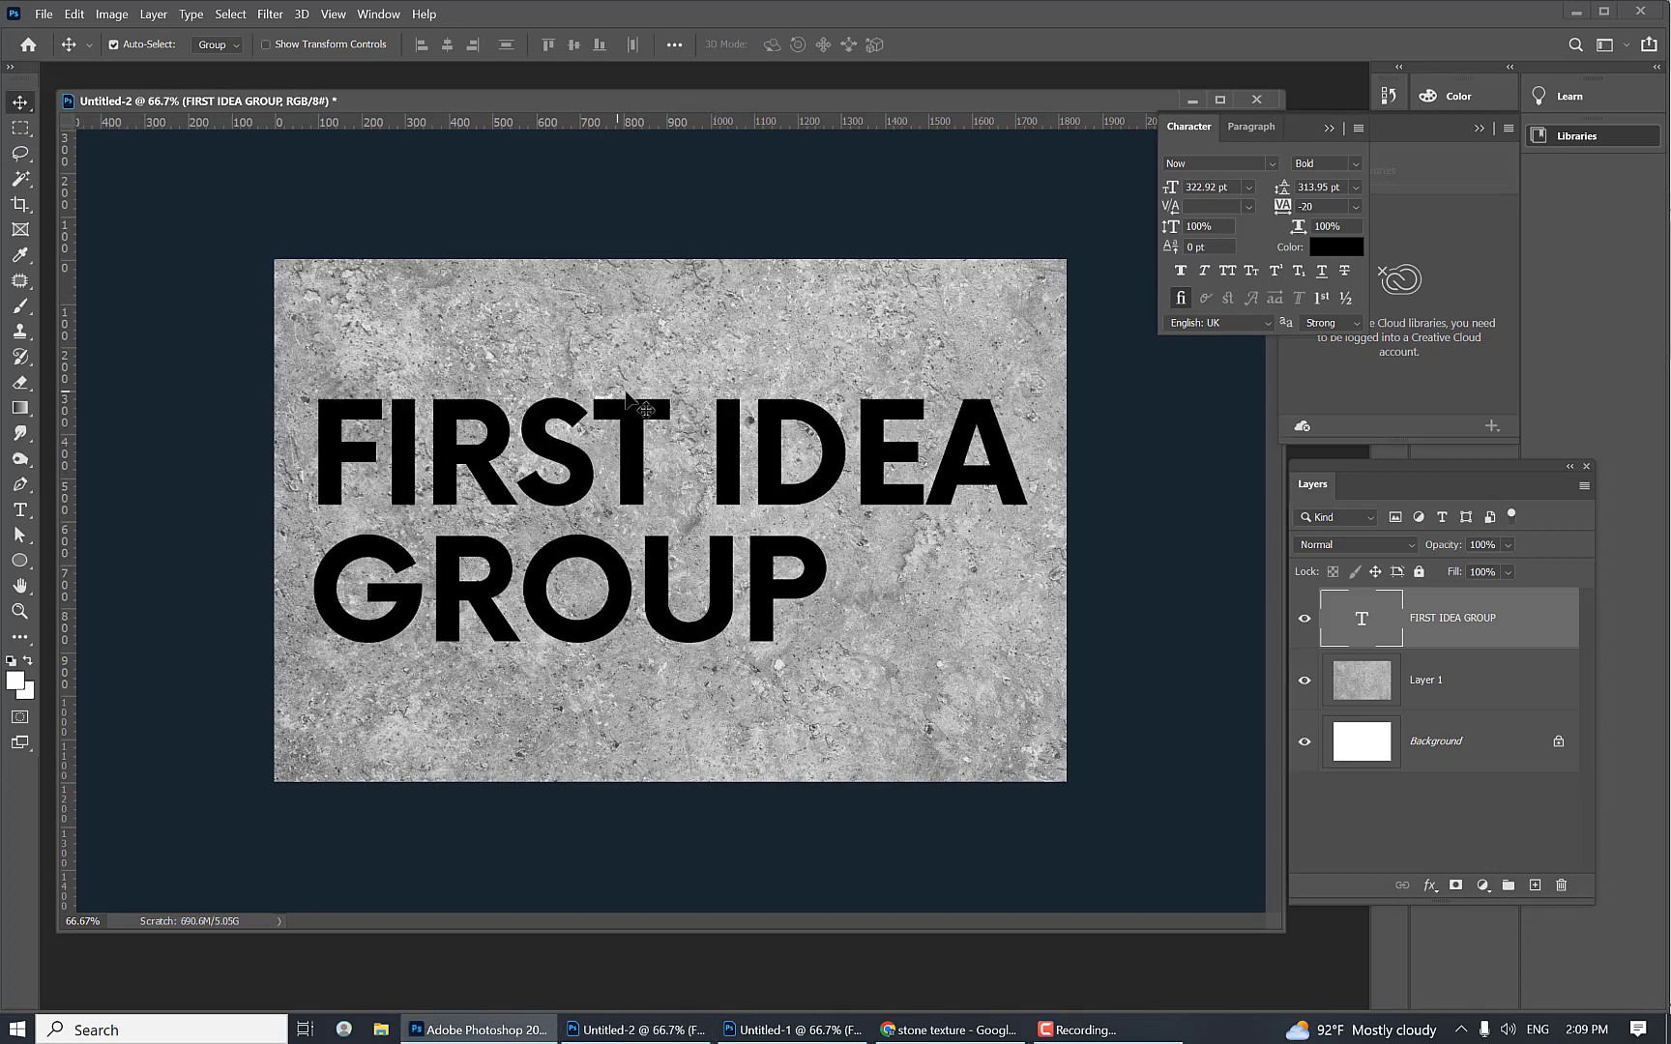
Step: Load the FIRST IDEA GROUP transparency as a new selection and hide the text layer
left_click(228, 14)
left_click(266, 393)
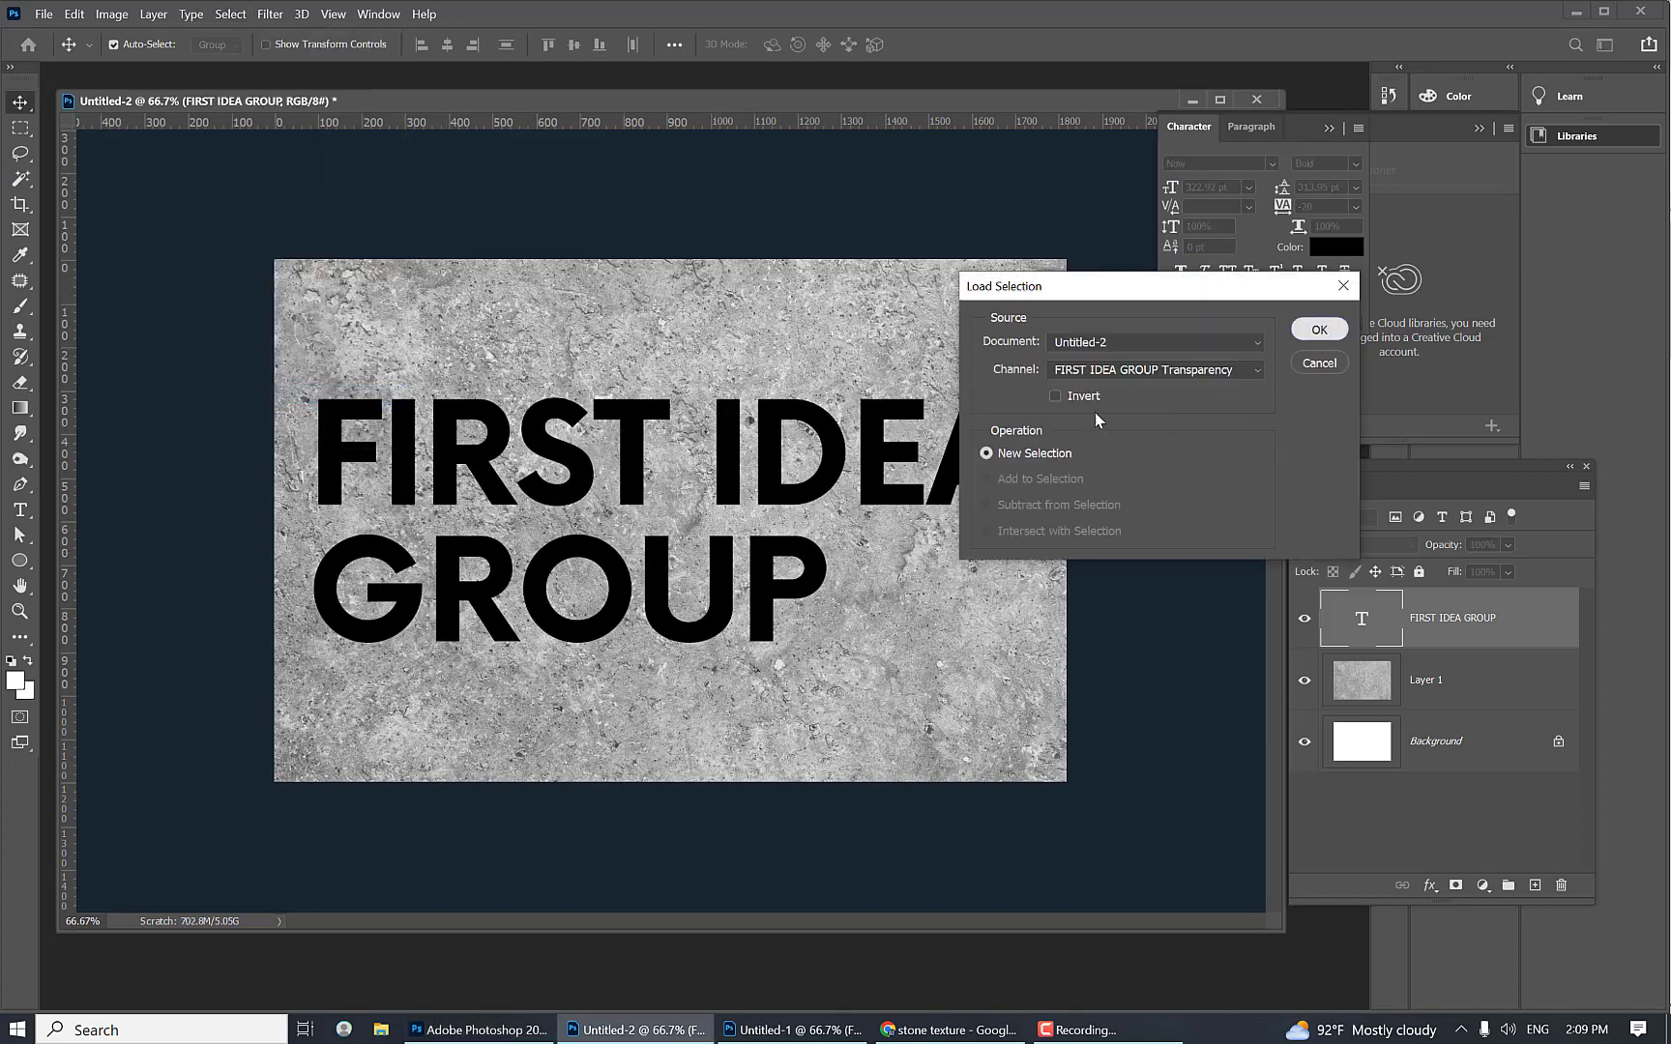
key("Return")
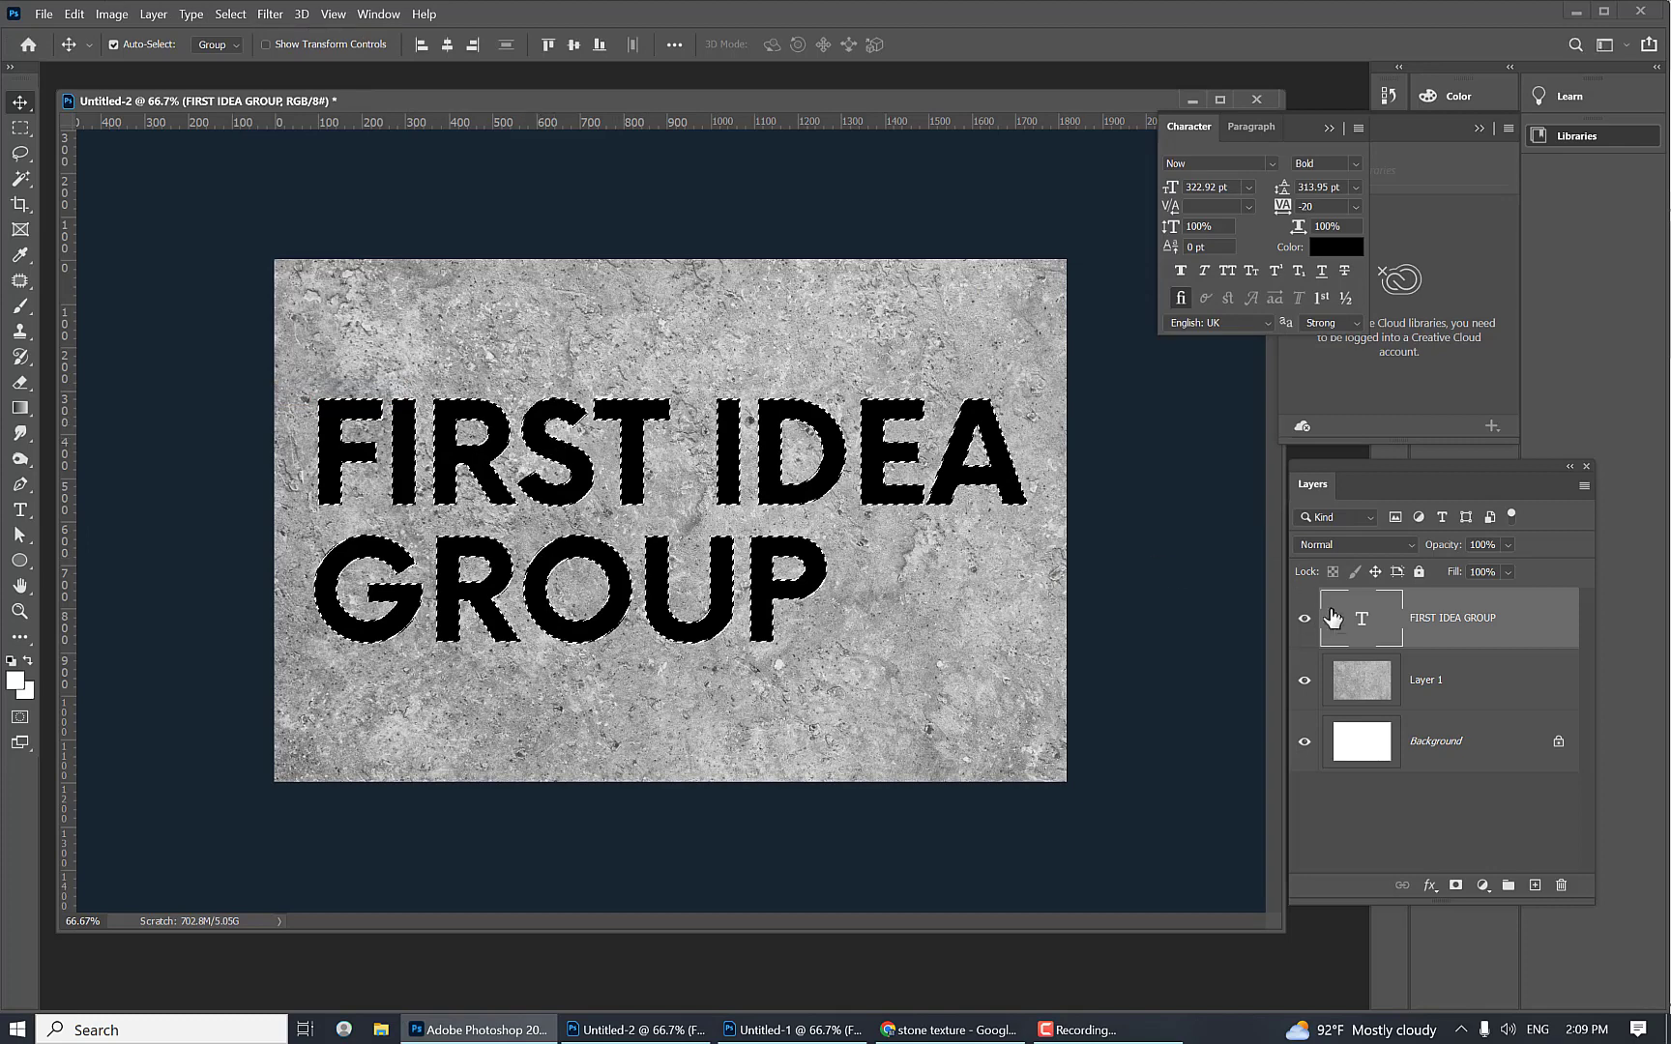
left_click(1305, 618)
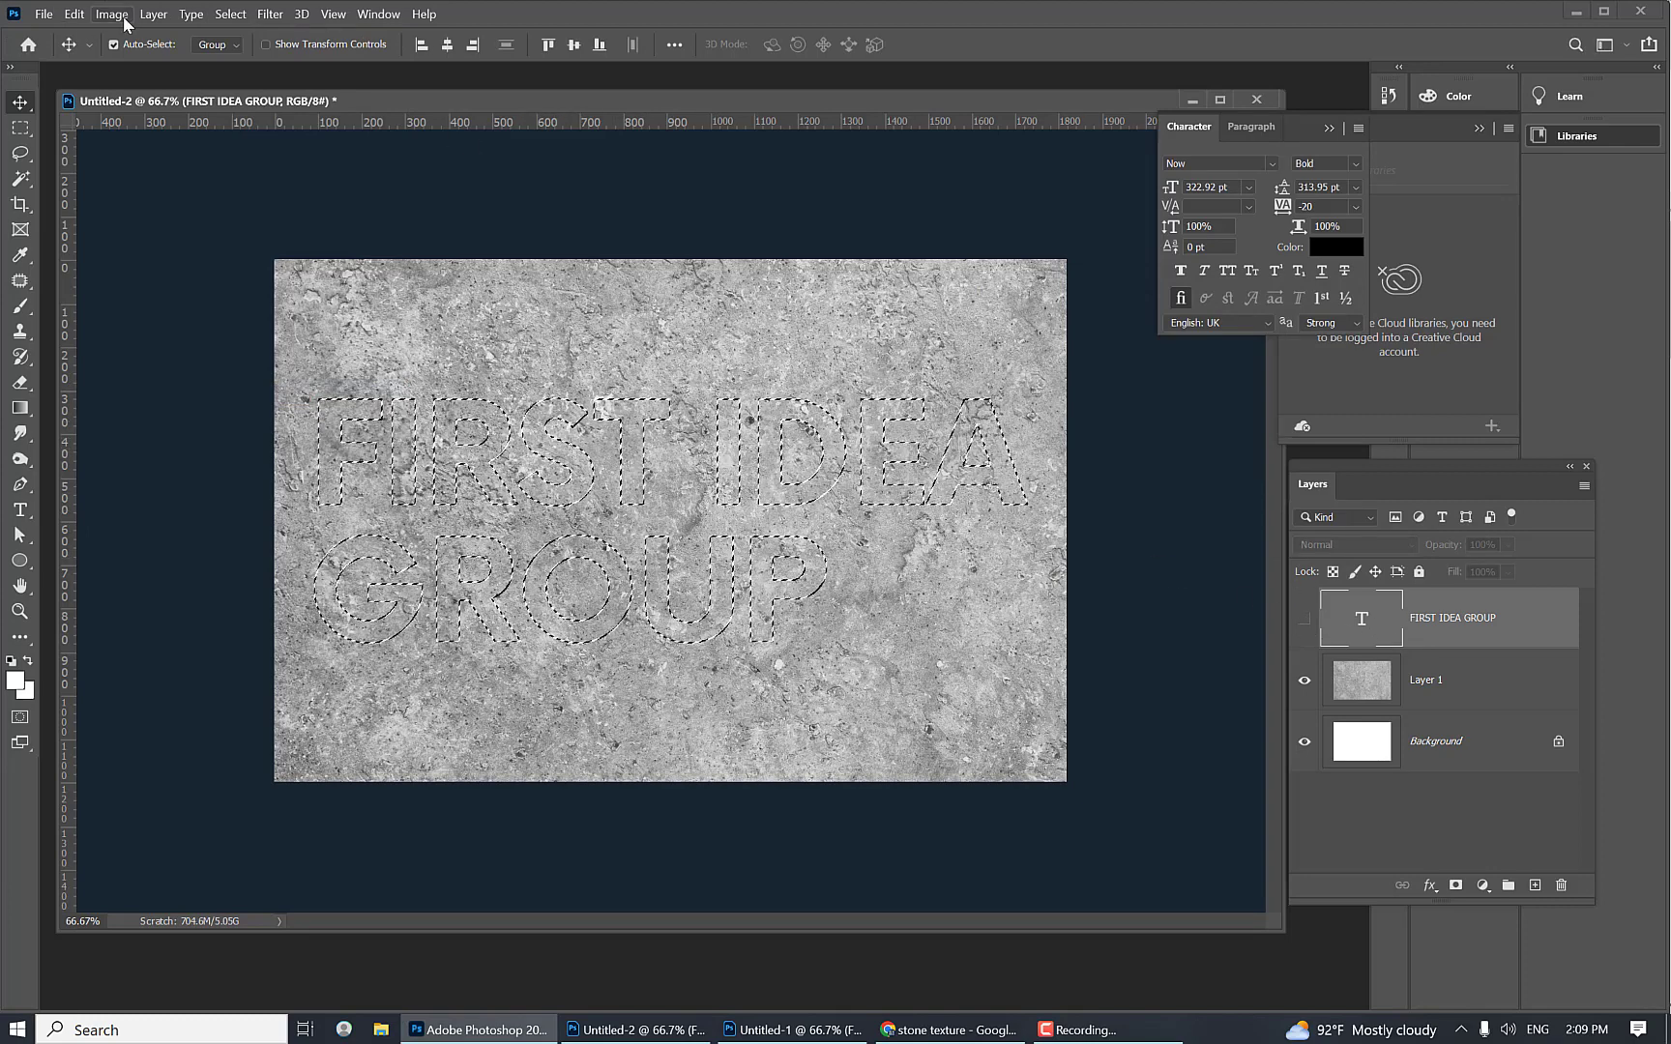
Step: Create a Brightness/Contrast adjustment layer masked by the lettering selection, keeping Normal mode and 100% opacity
left_click(153, 14)
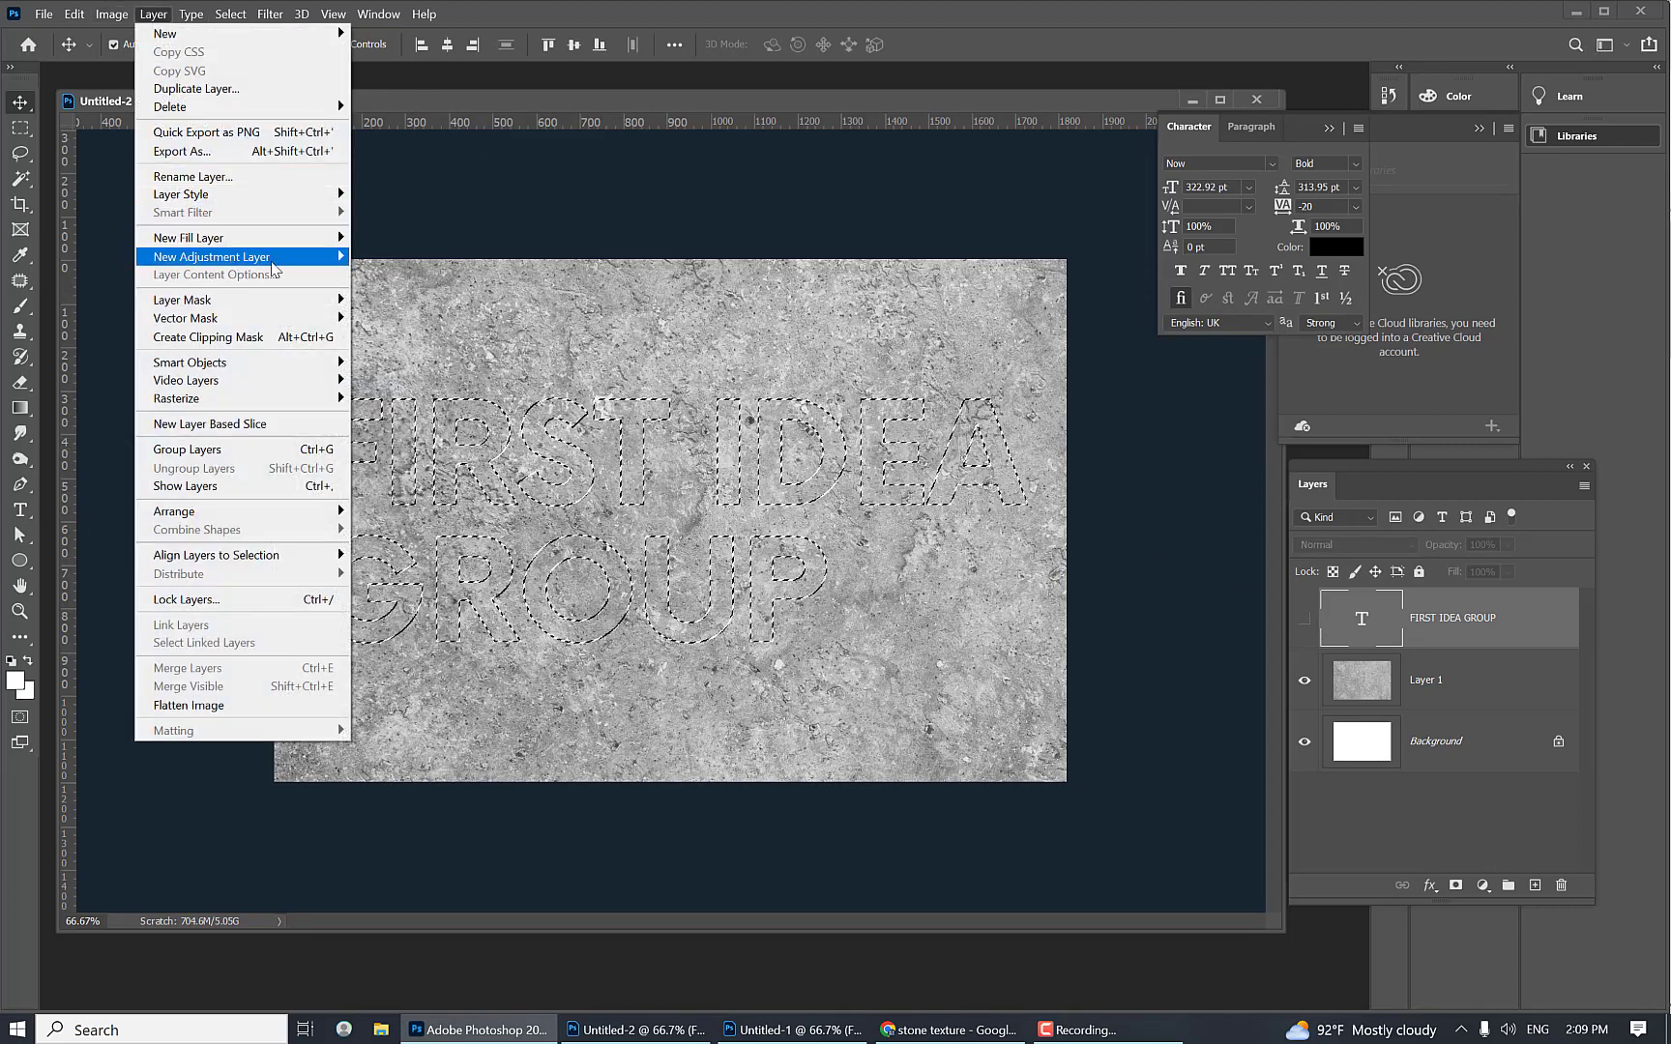
mouse_move(271, 270)
left_click(435, 259)
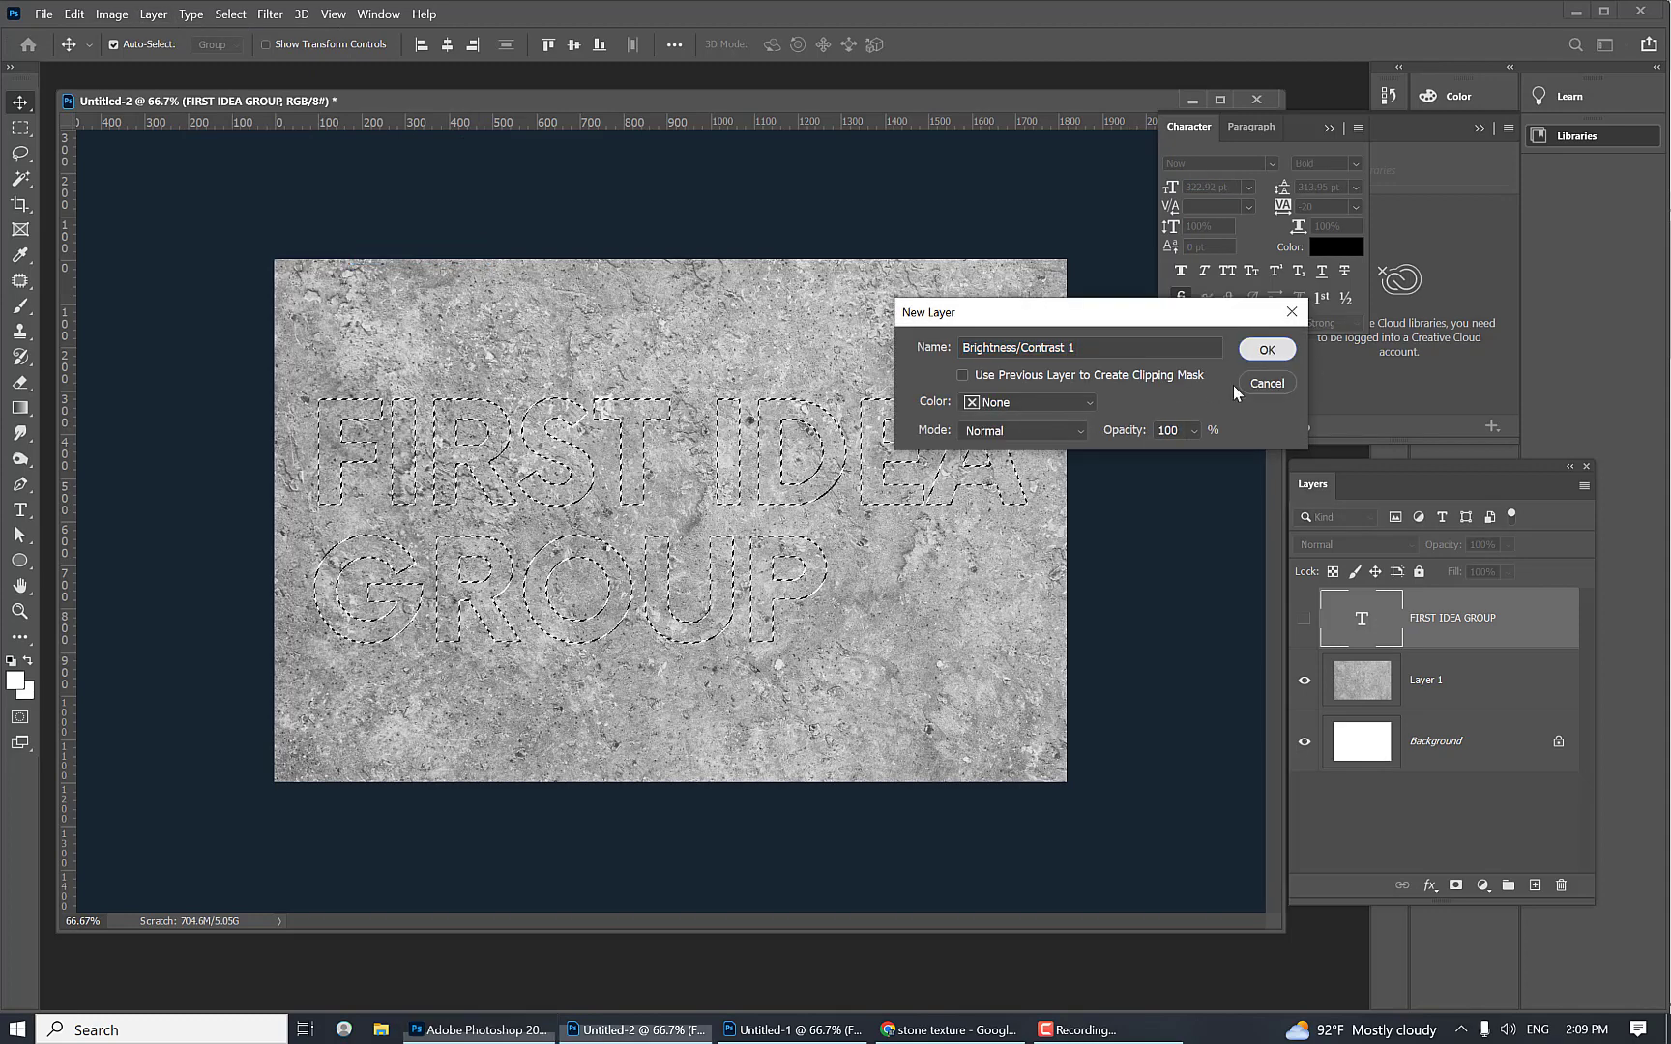
key("Return")
Step: Add a Bevel & Emboss effect to the Brightness/Contrast layer with the light angle at 118° and altitude at 26°
left_click(1431, 884)
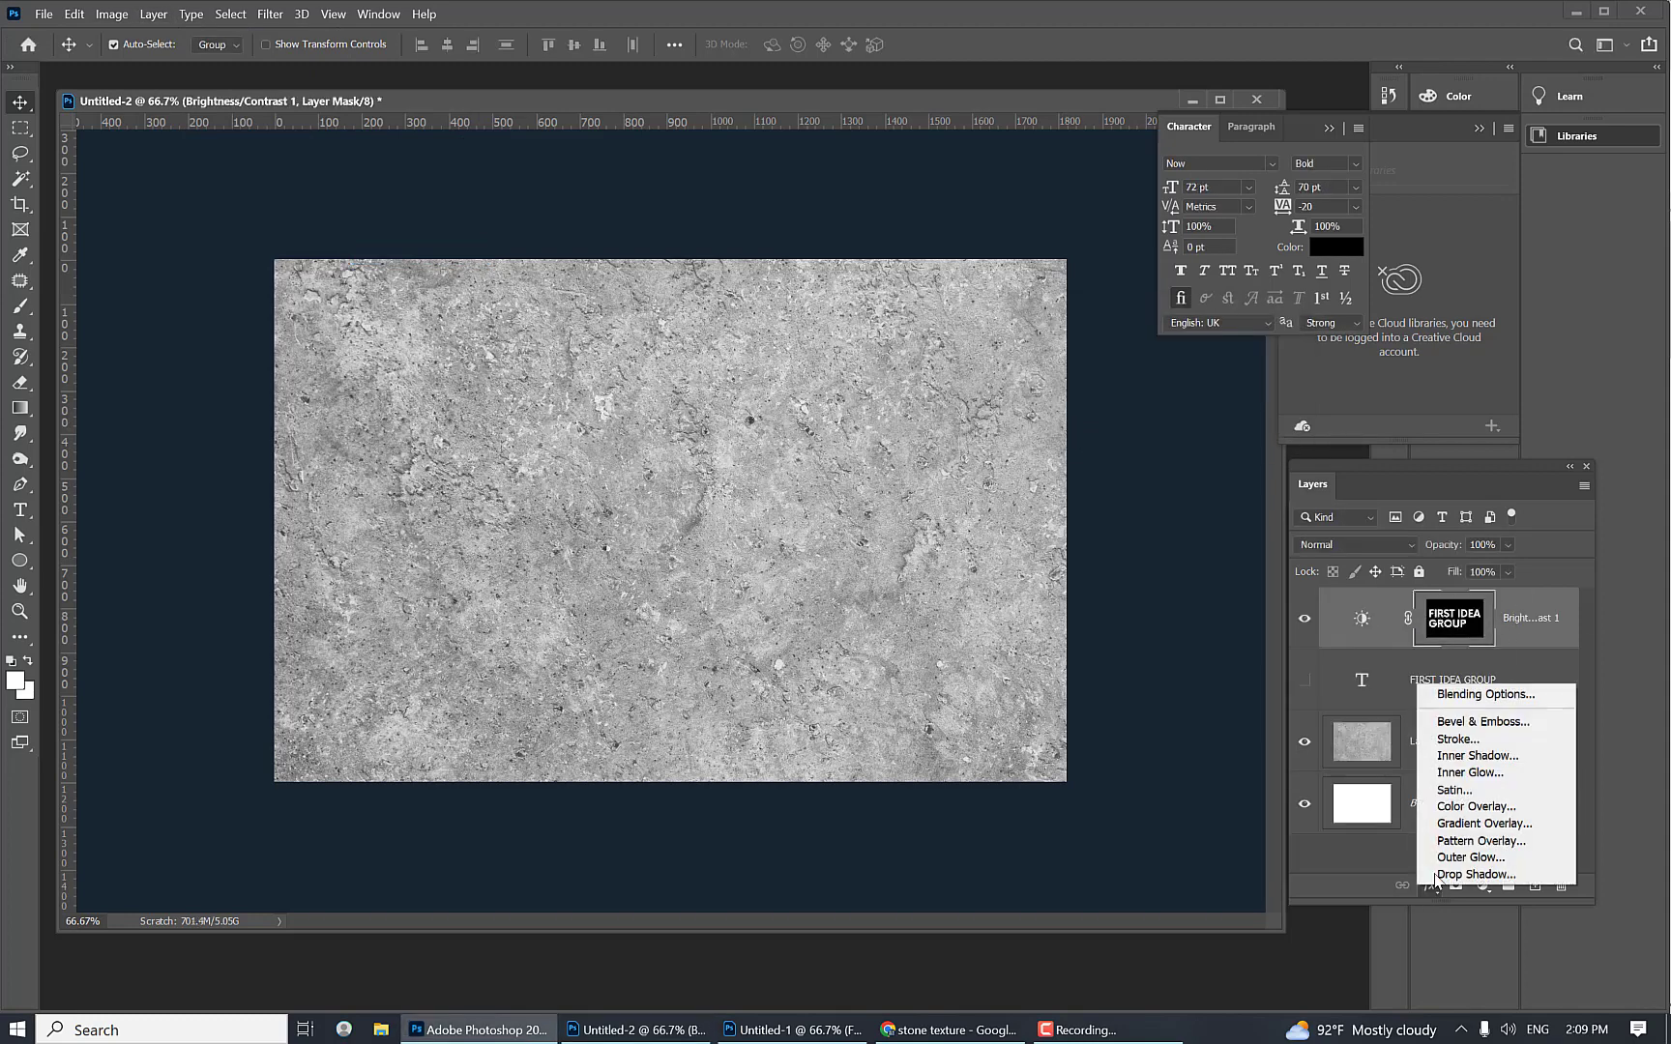
left_click(1485, 694)
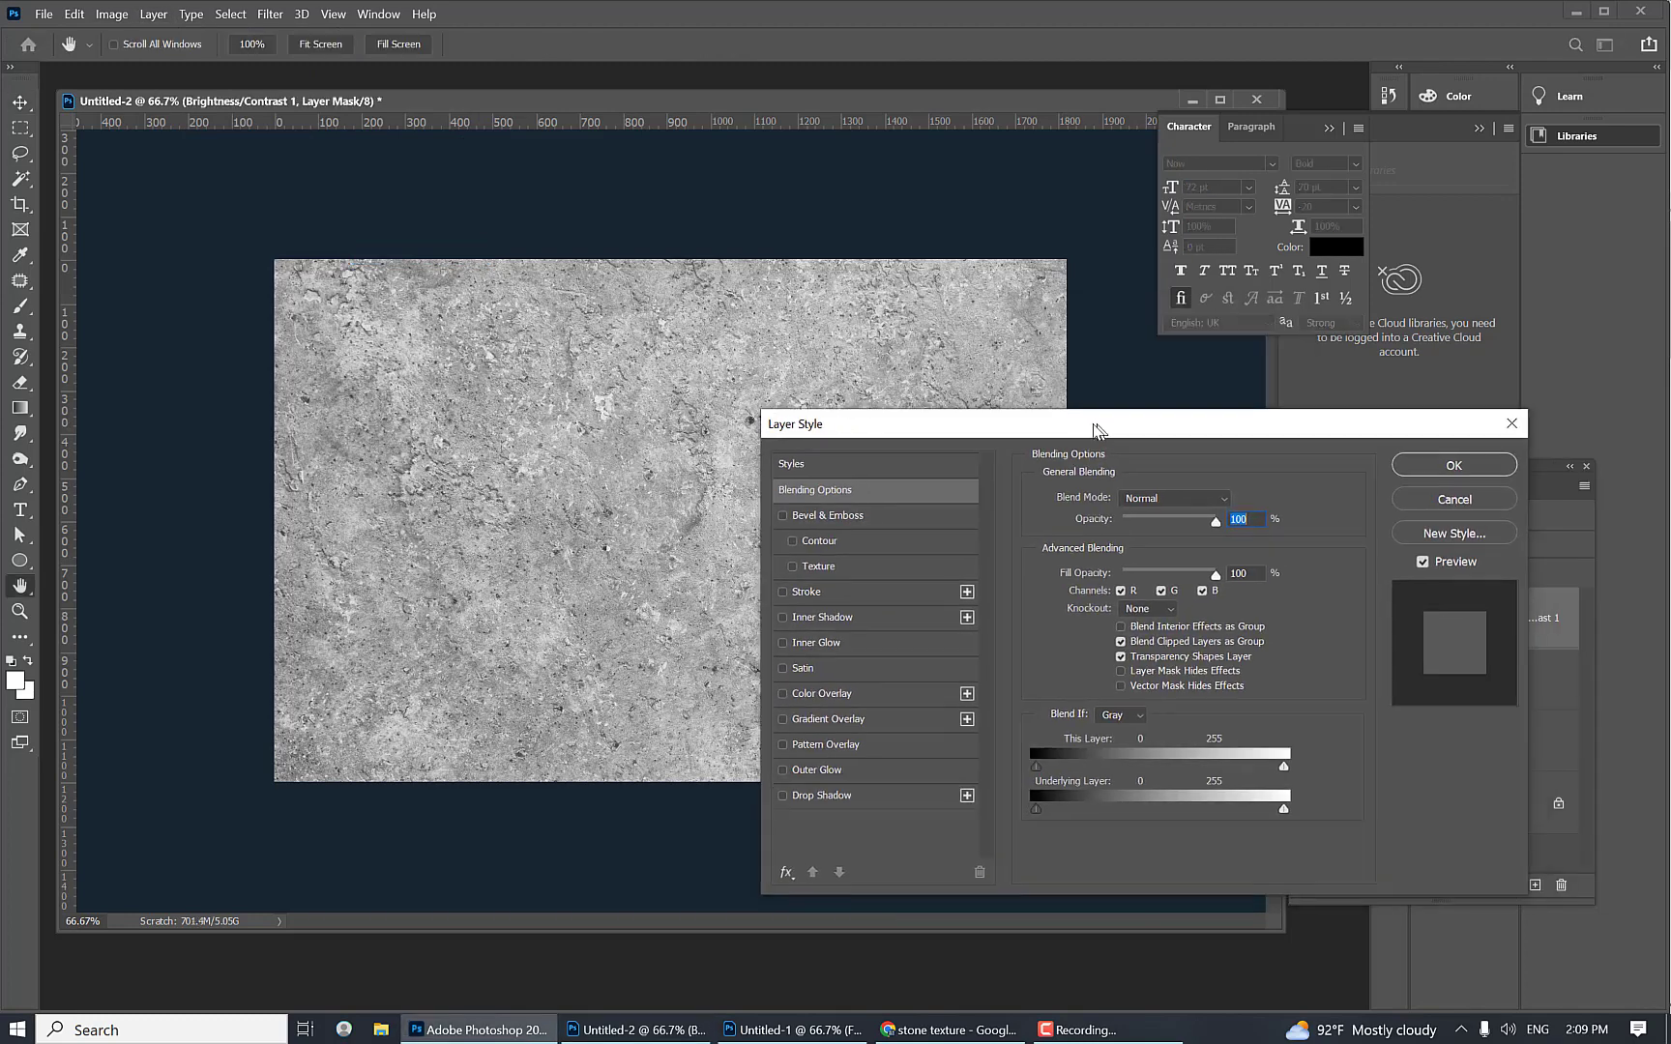
left_click_drag(1098, 430, 1160, 419)
left_click(845, 505)
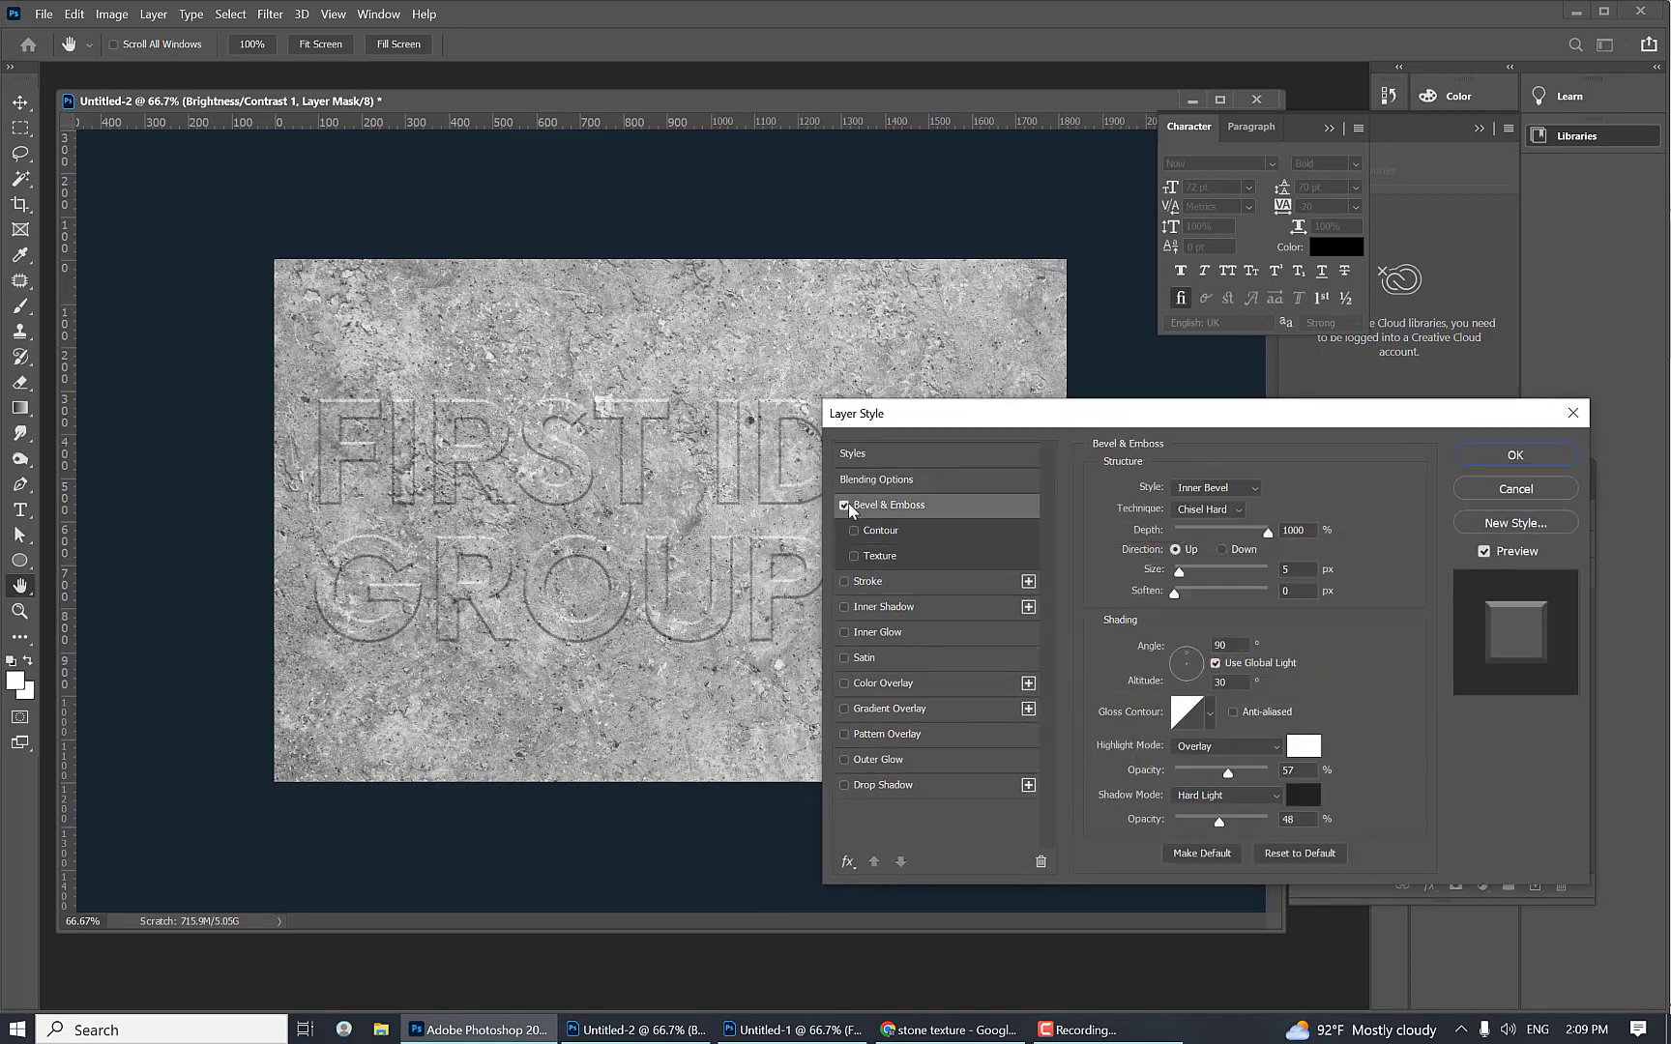
left_click_drag(944, 423, 1010, 341)
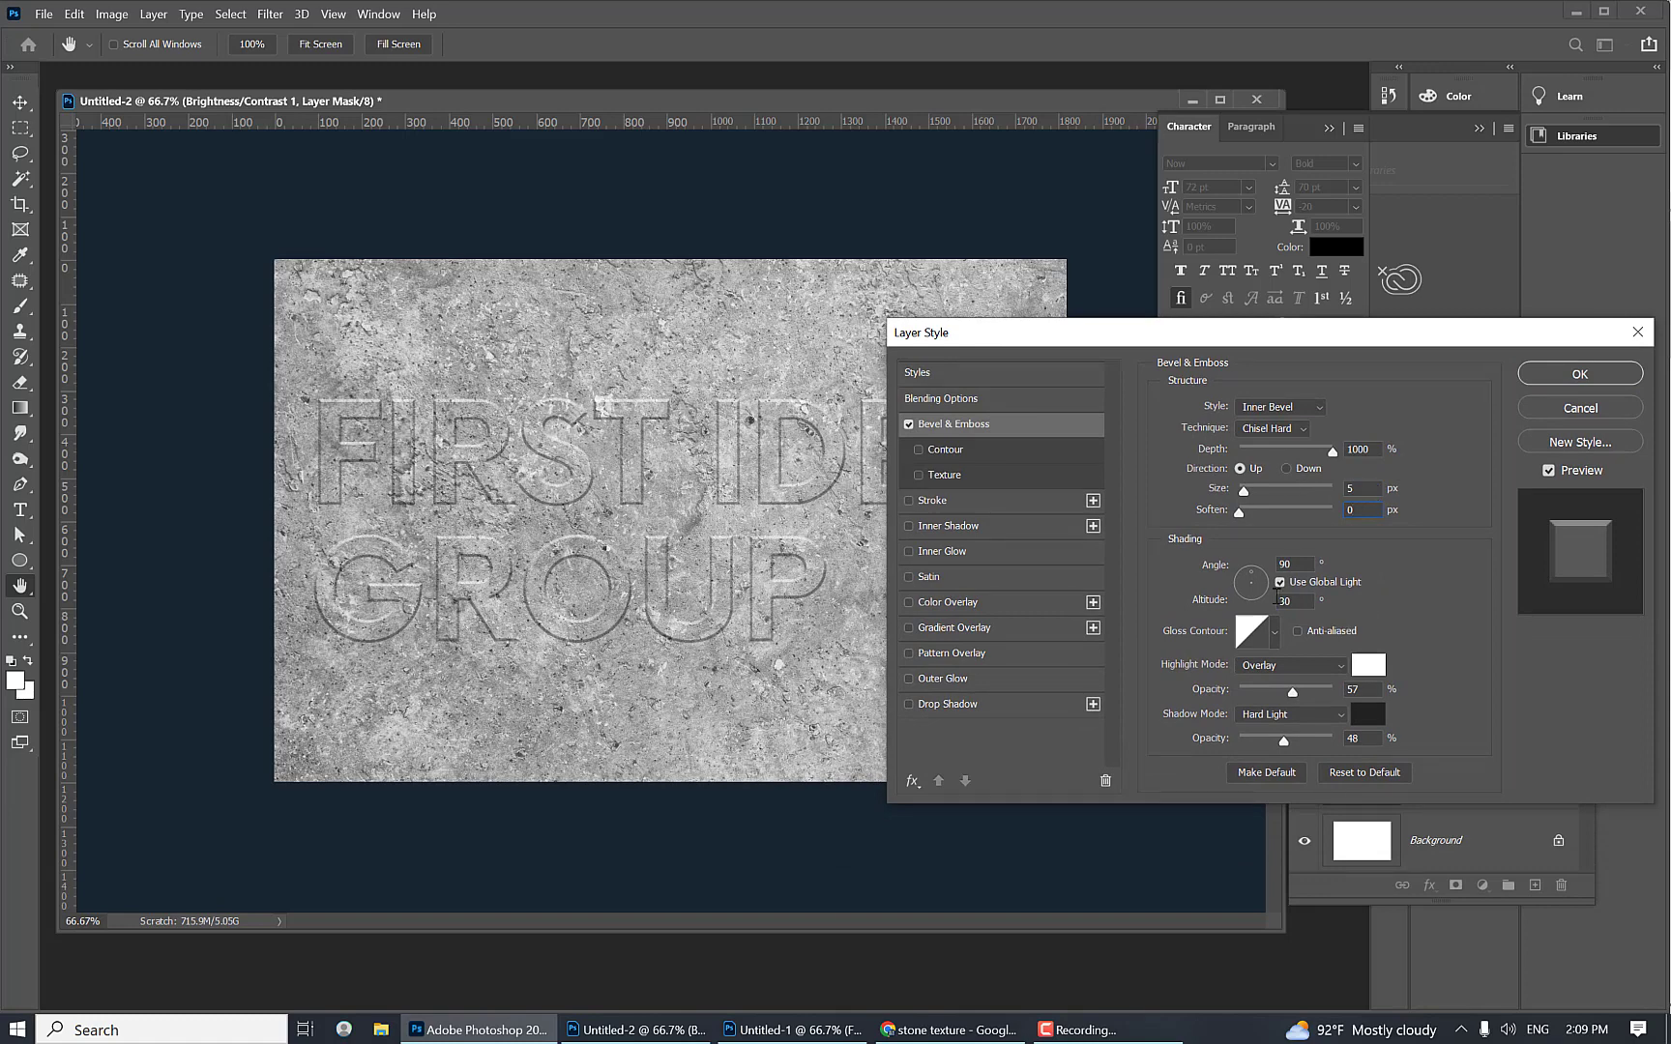
left_click(1250, 580)
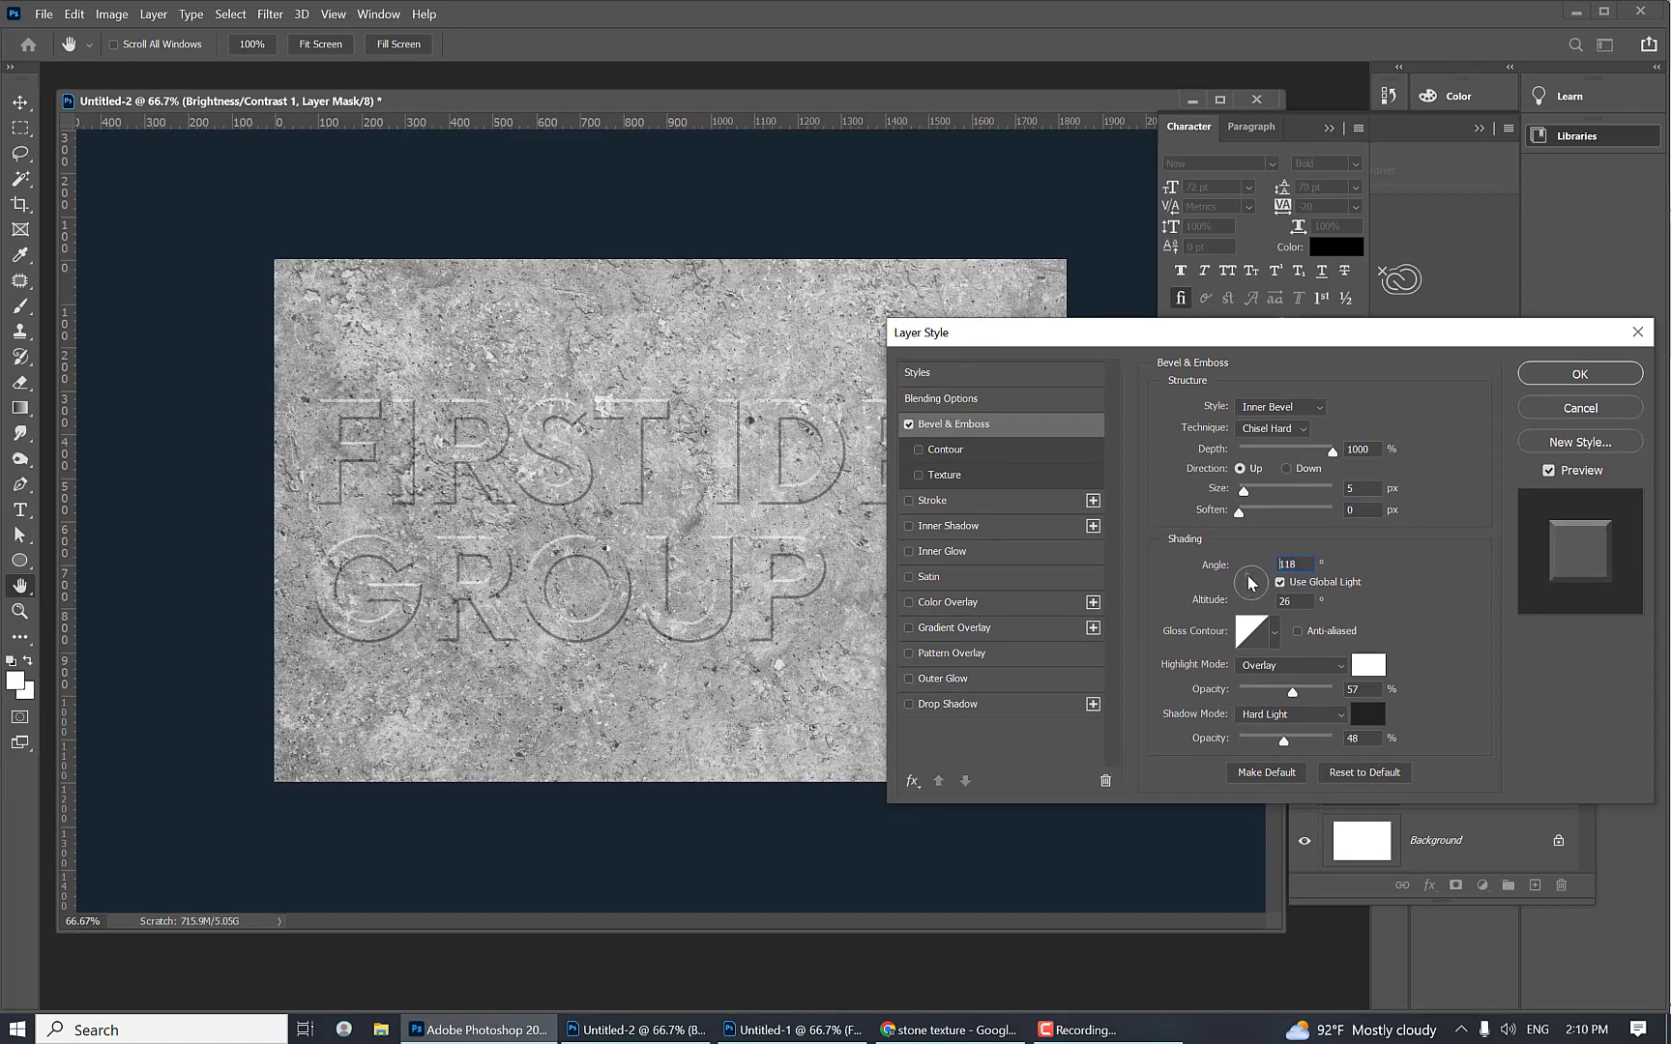
left_click(1250, 581)
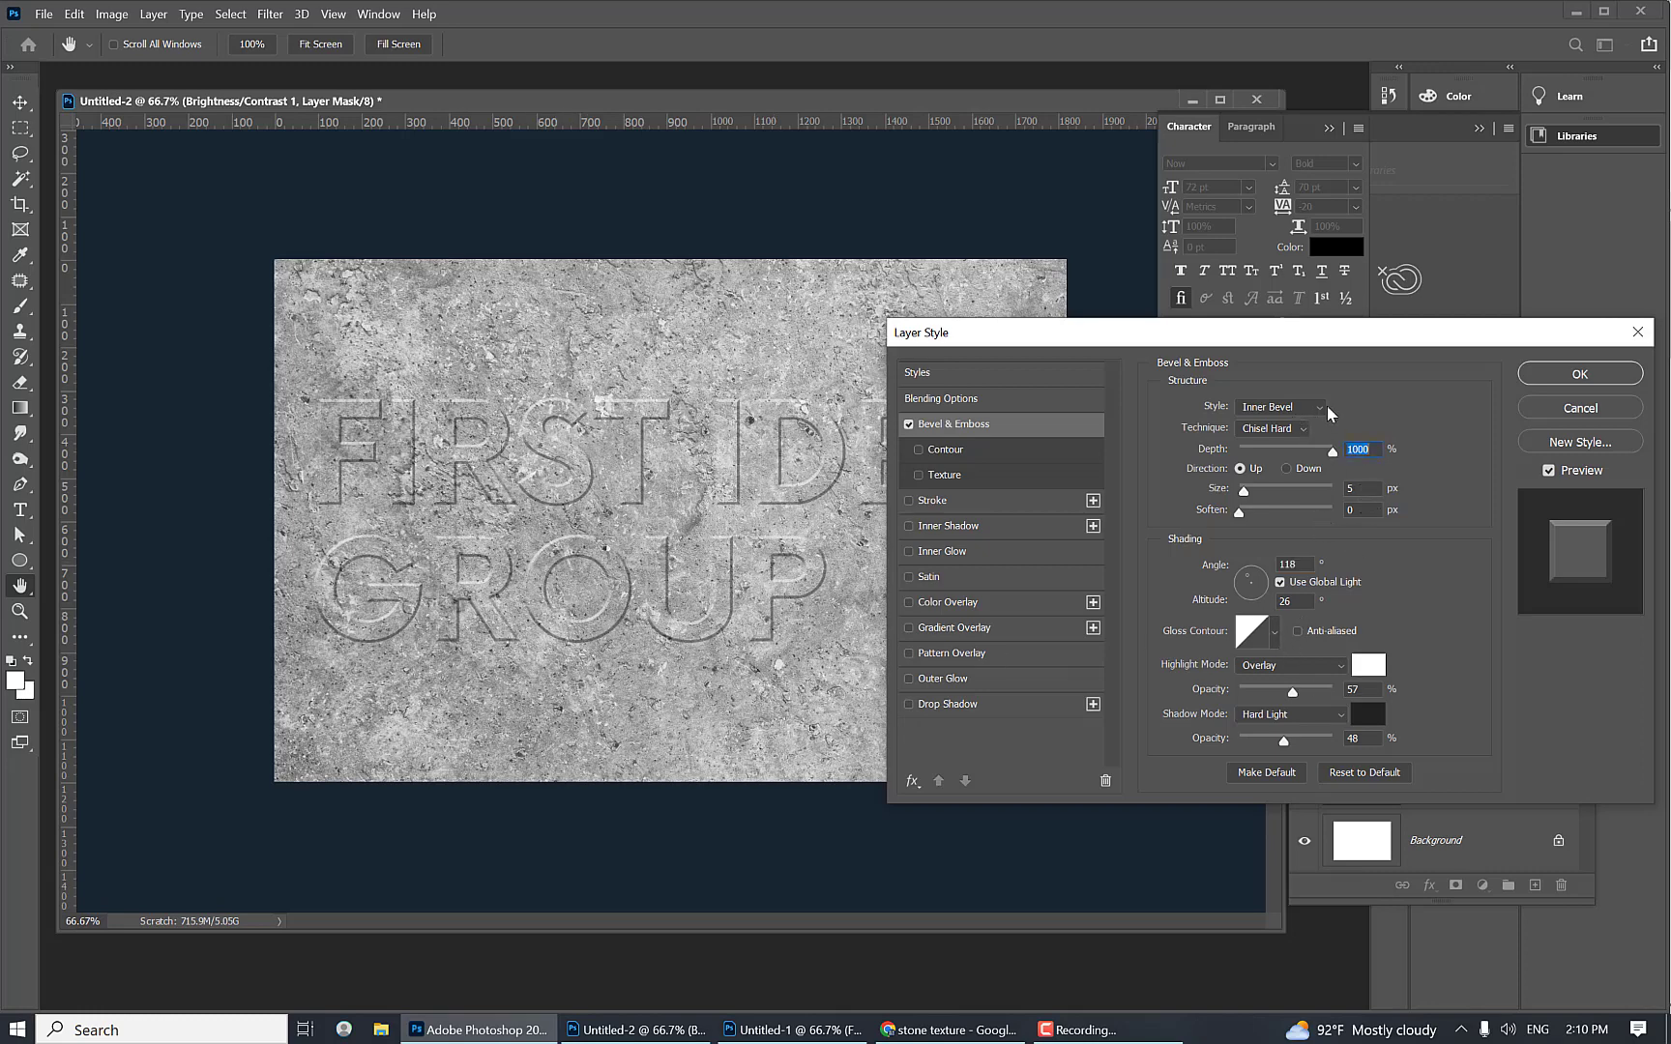
Step: Review the bevel's style, technique, depth, size, soften, highlight and shadow settings
left_click(1300, 407)
left_click(1271, 428)
left_click(1307, 428)
left_click(1298, 461)
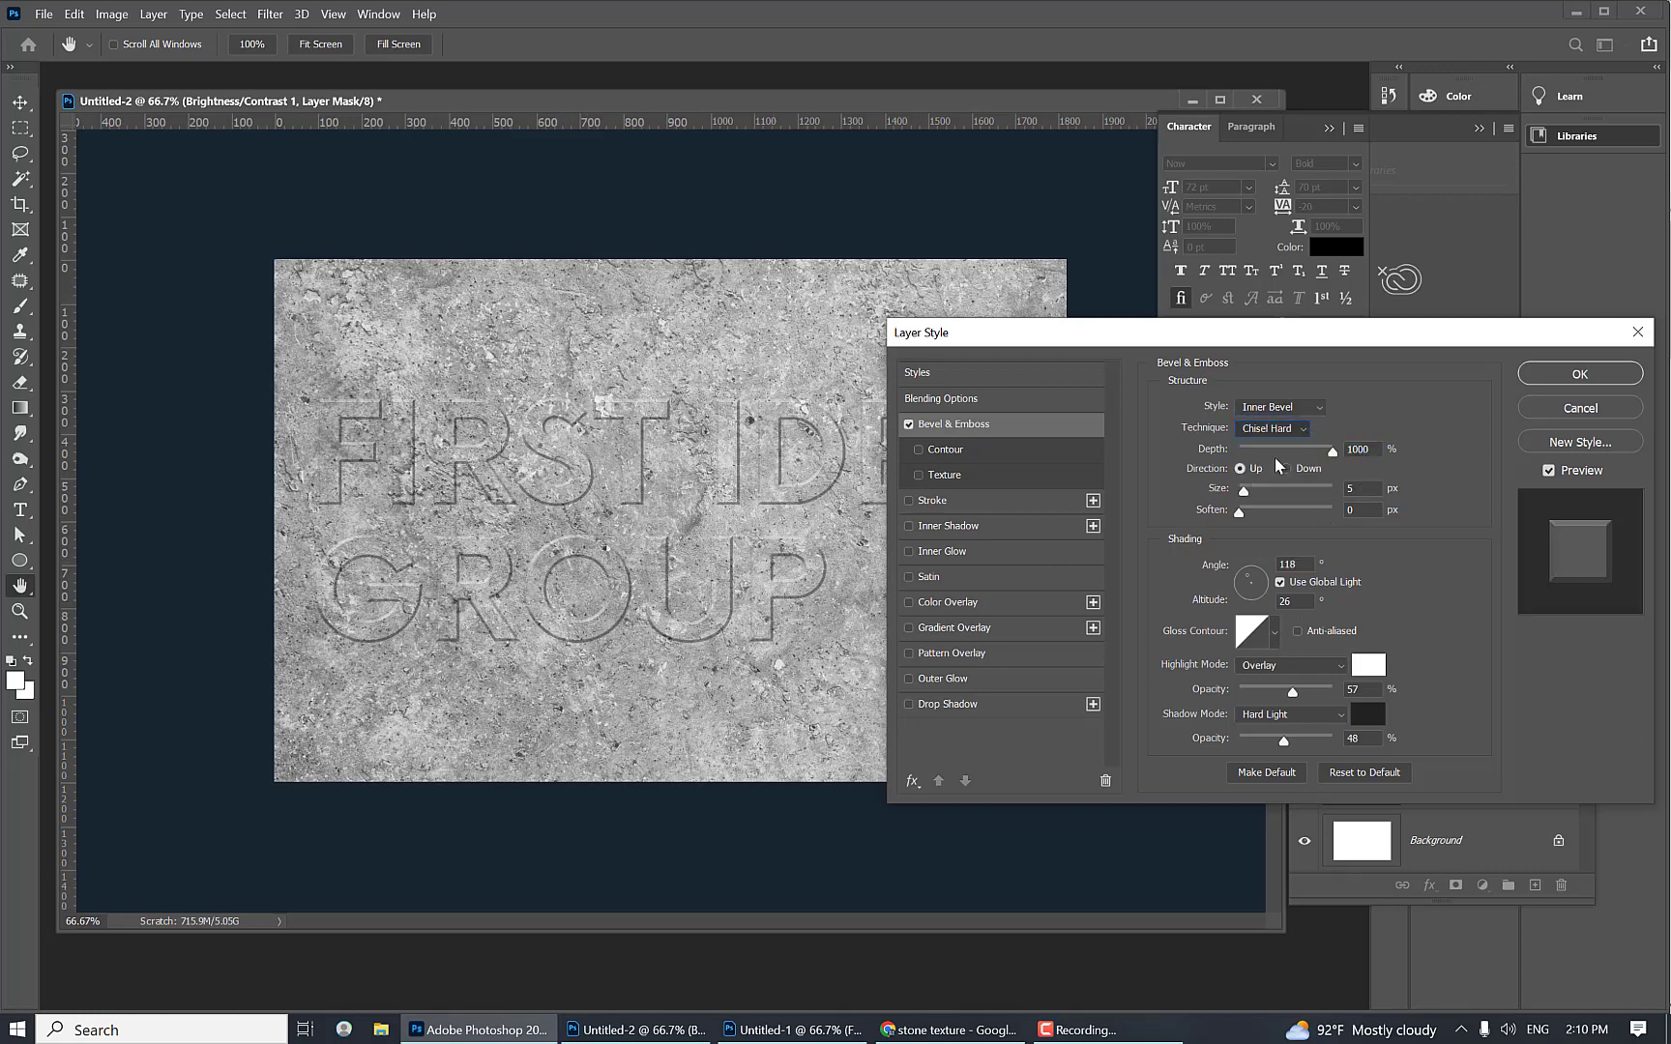
left_click(1364, 449)
left_click(1368, 491)
left_click(1369, 504)
left_click(1342, 667)
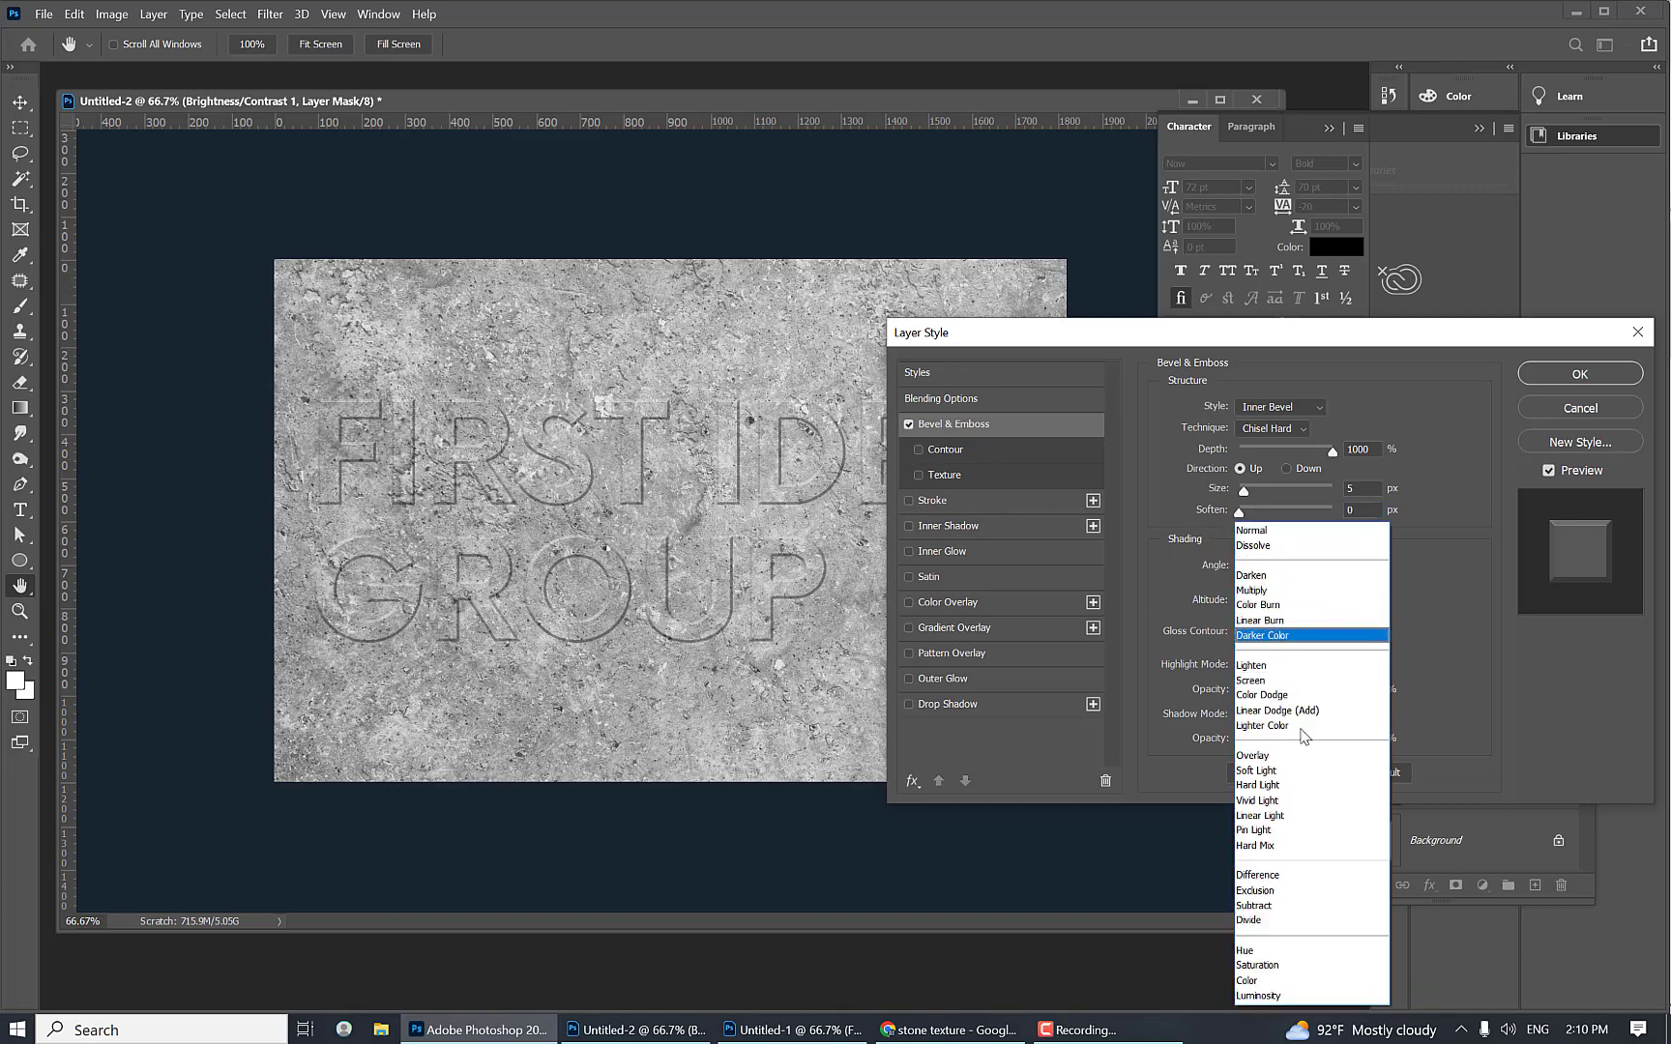
left_click(1342, 740)
left_click(1290, 714)
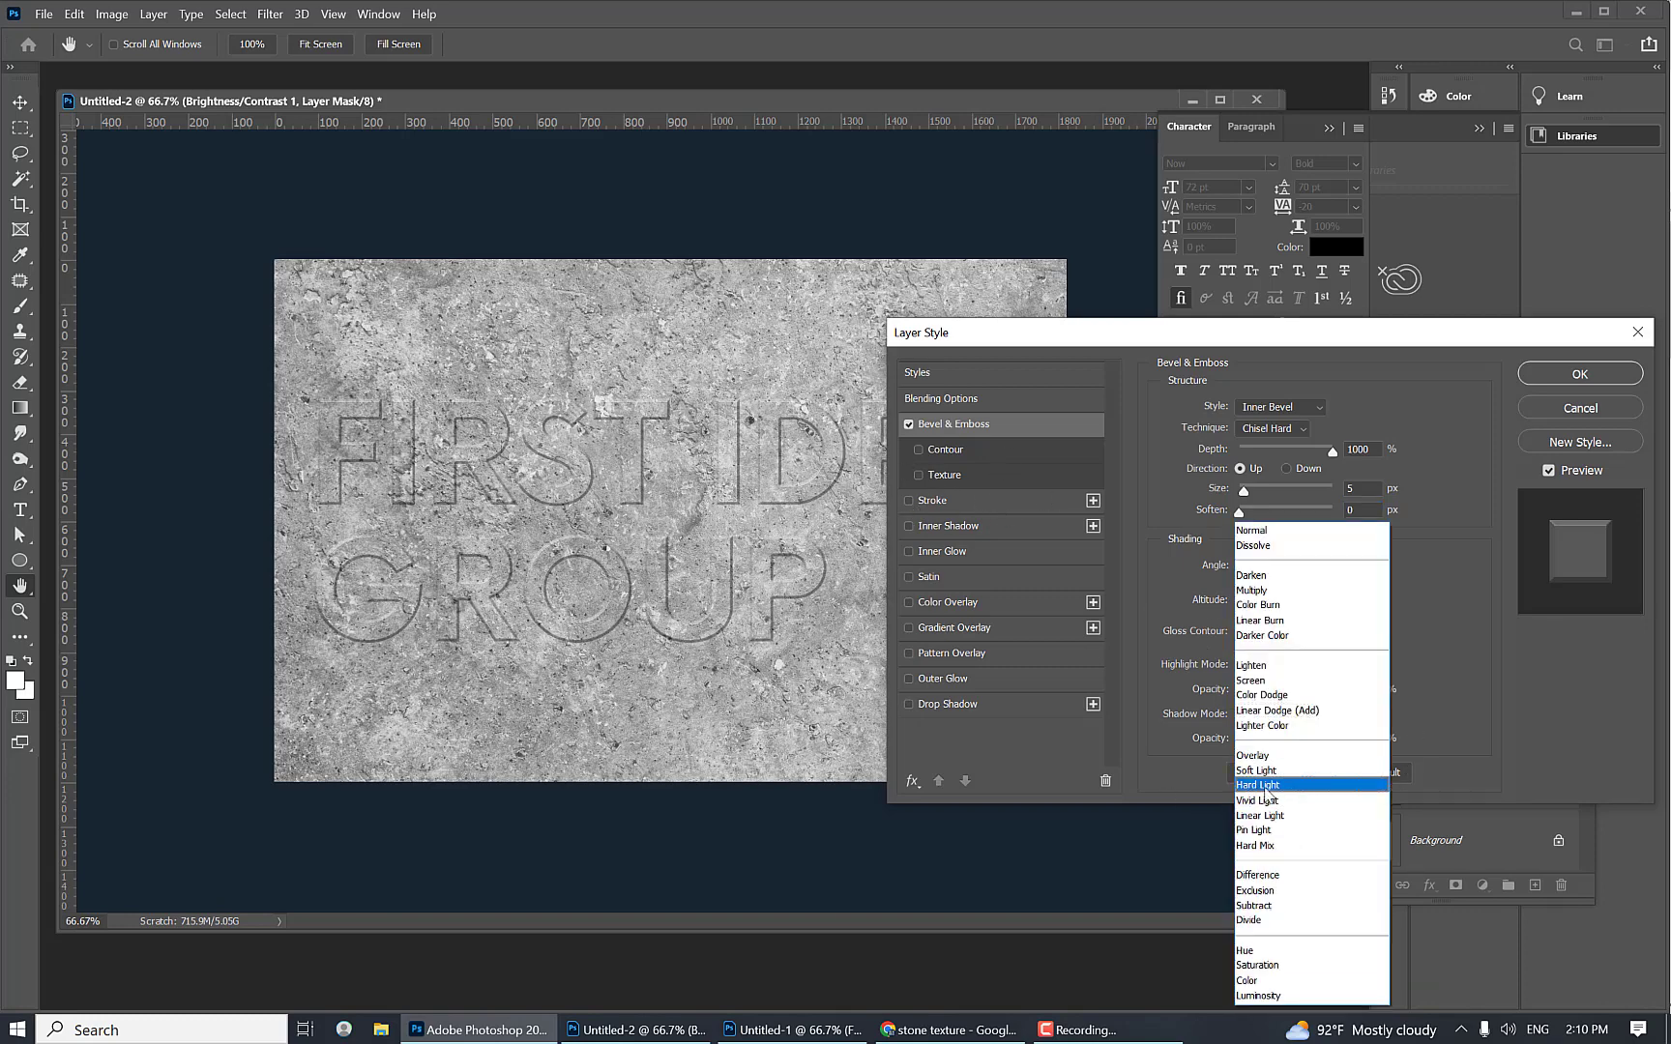
left_click(1182, 765)
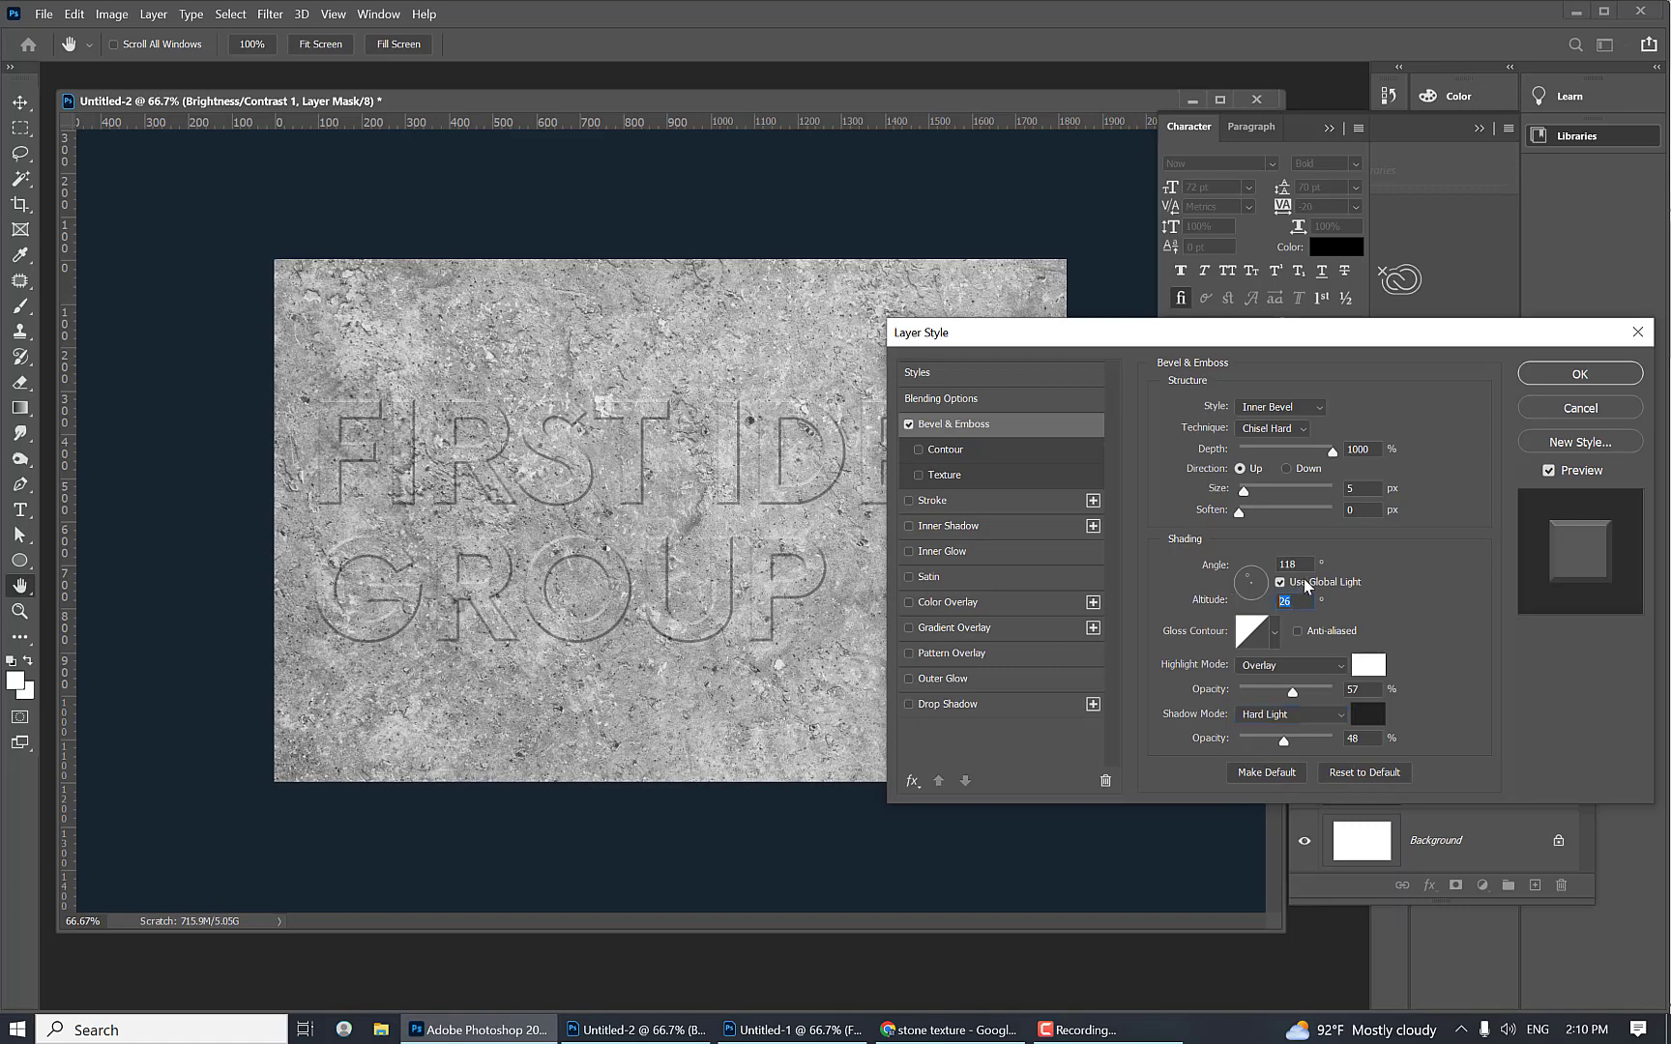
left_click(1293, 688)
Step: Add a dark grey Inner Shadow in Hard Light mode with its angle set to -65°
left_click(966, 525)
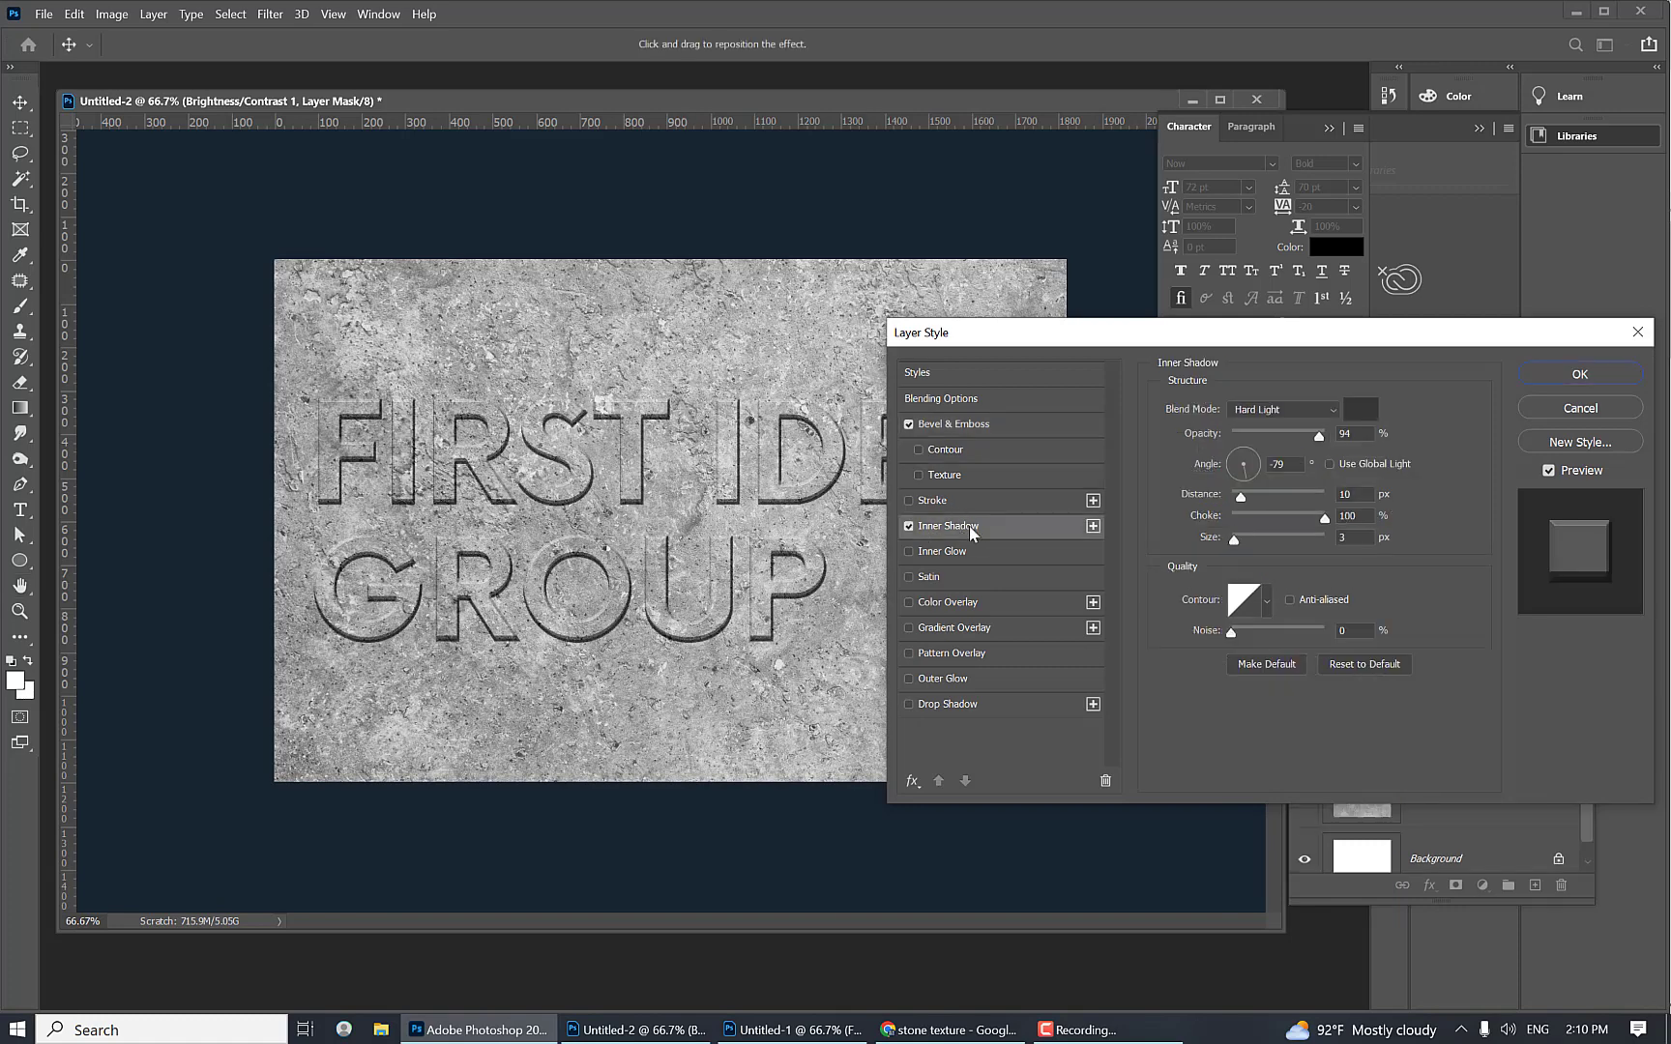
left_click(1361, 414)
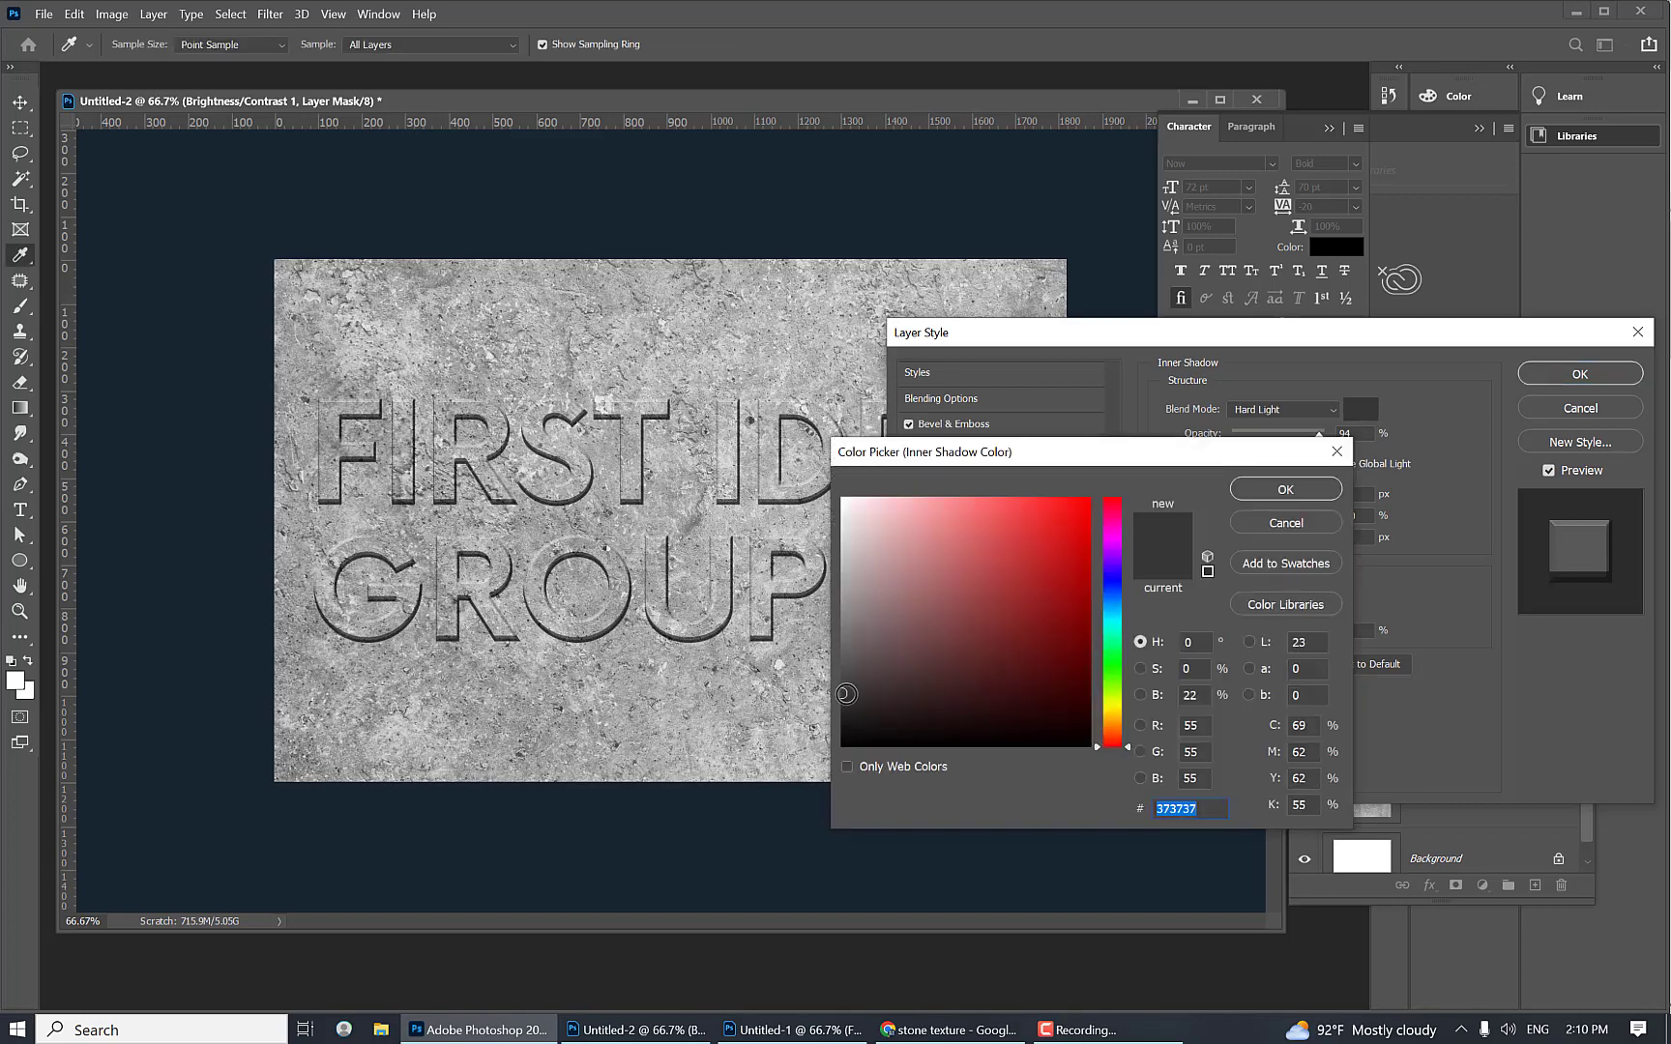
left_click_drag(845, 695, 841, 697)
left_click(1268, 491)
left_click(1250, 410)
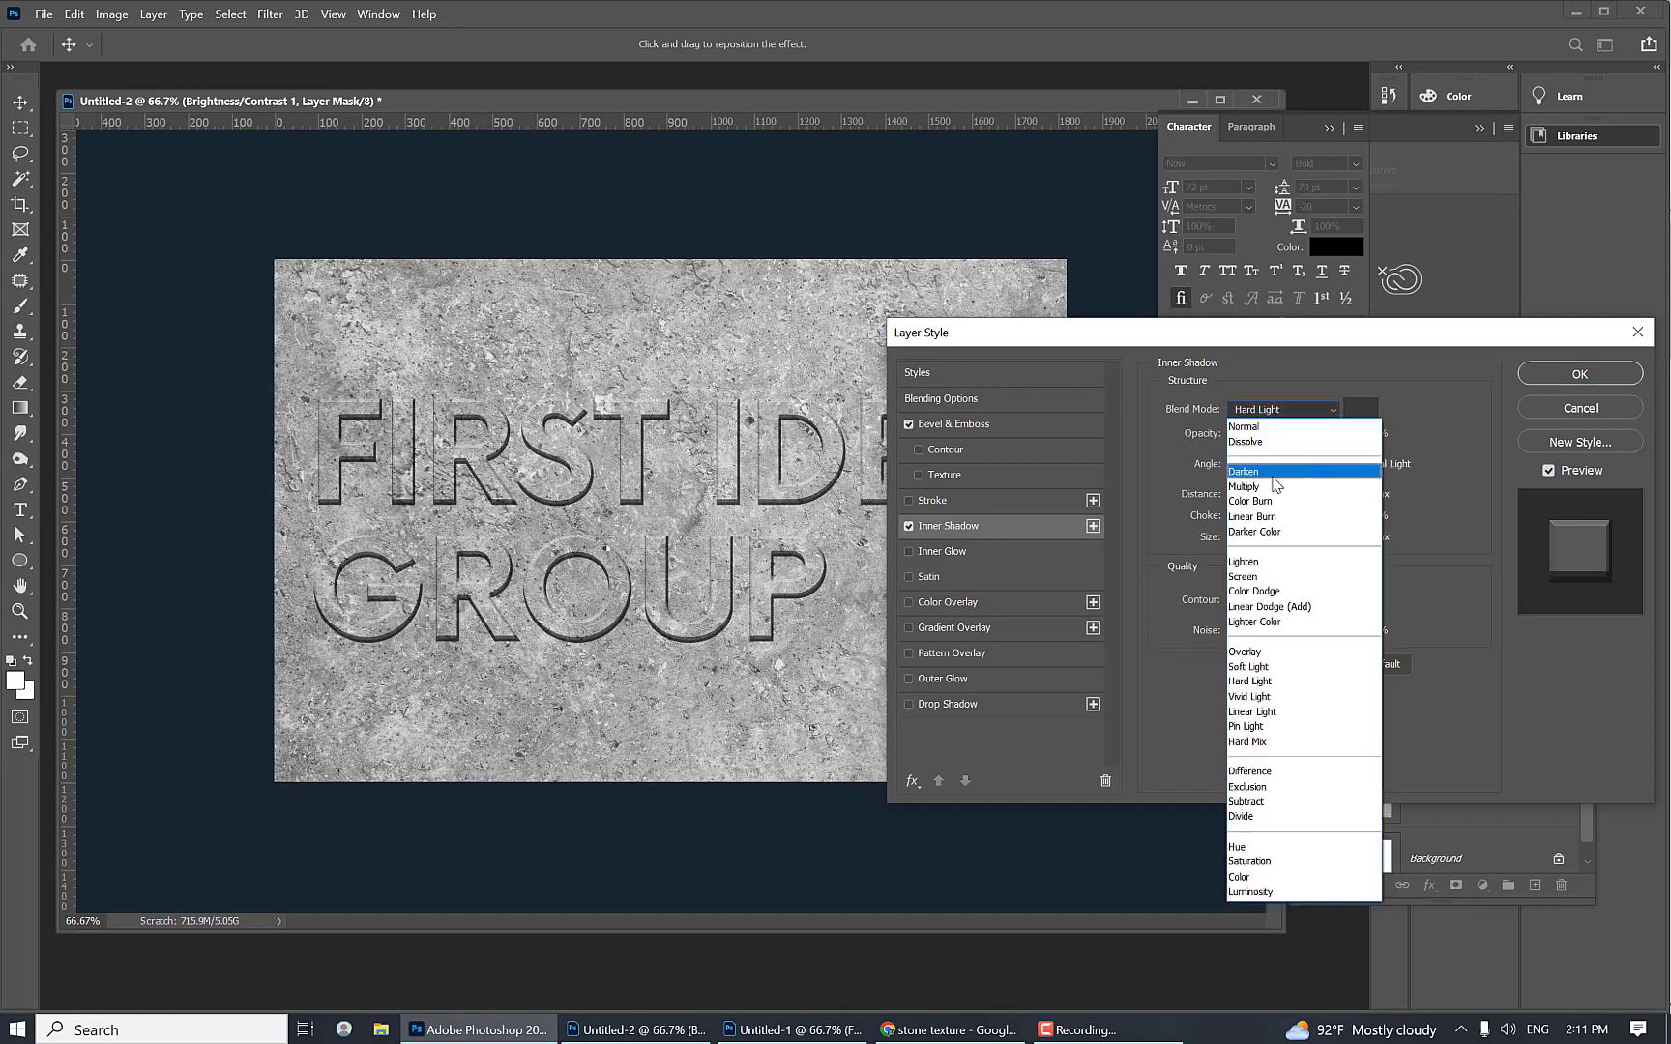
left_click(1266, 685)
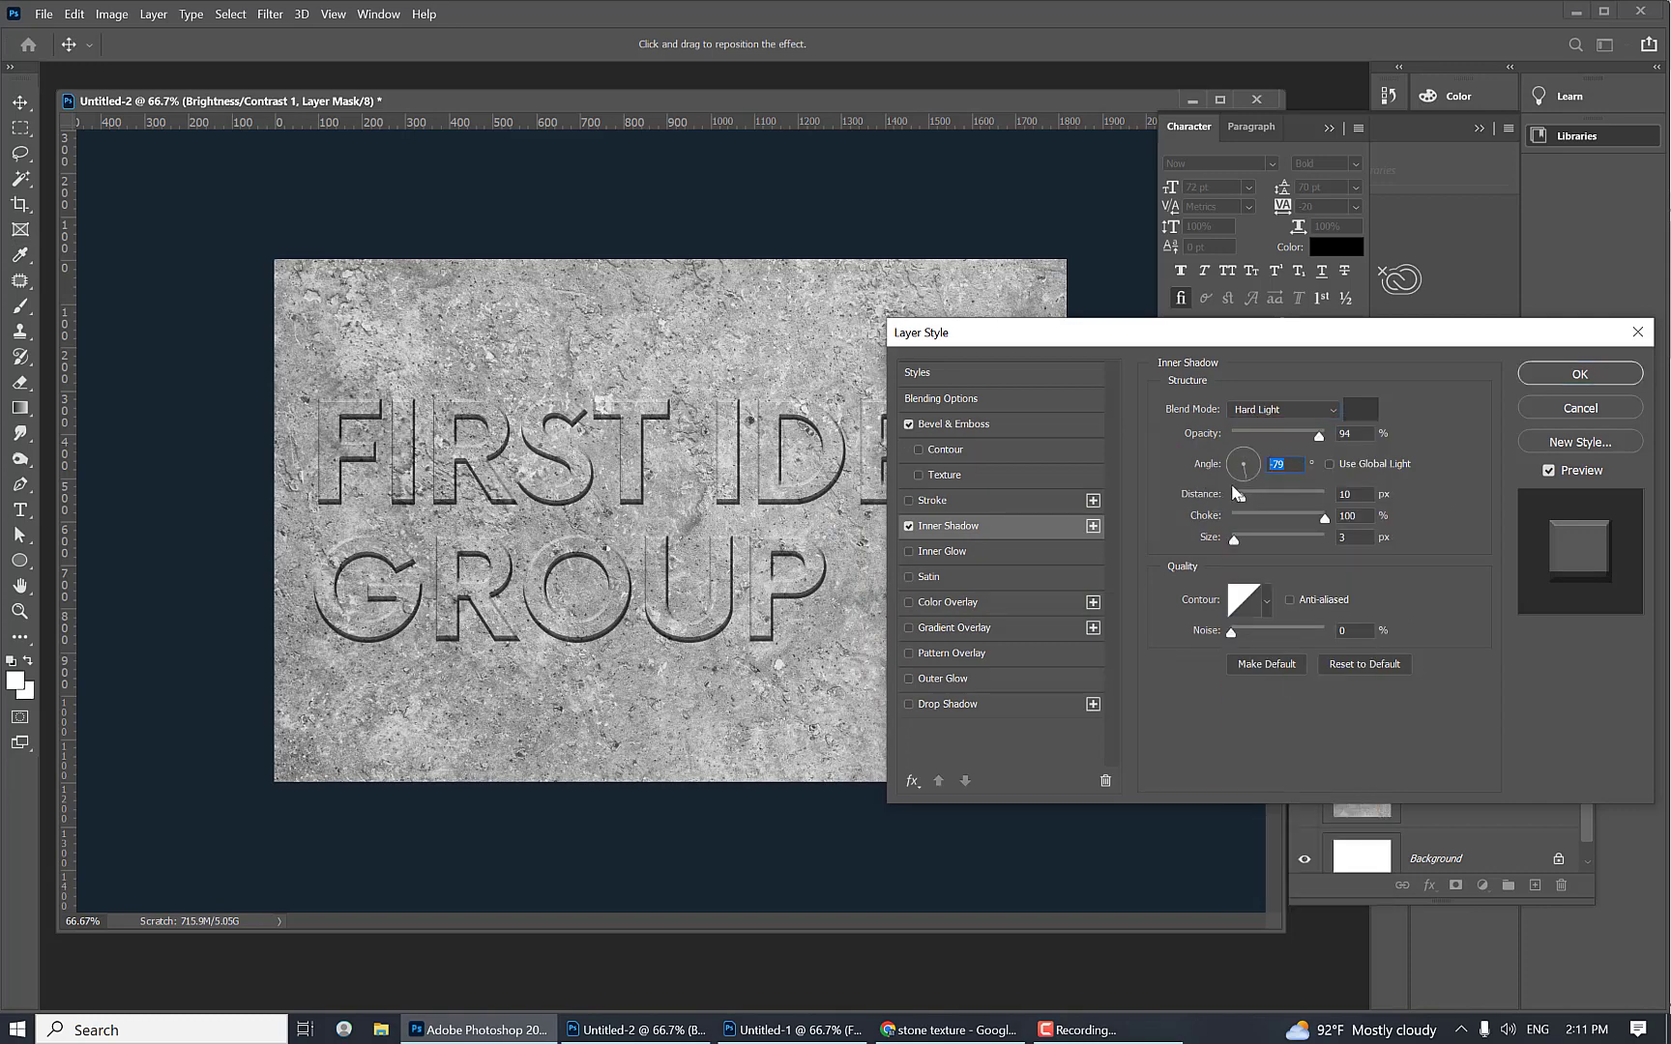
left_click_drag(1237, 493, 1245, 481)
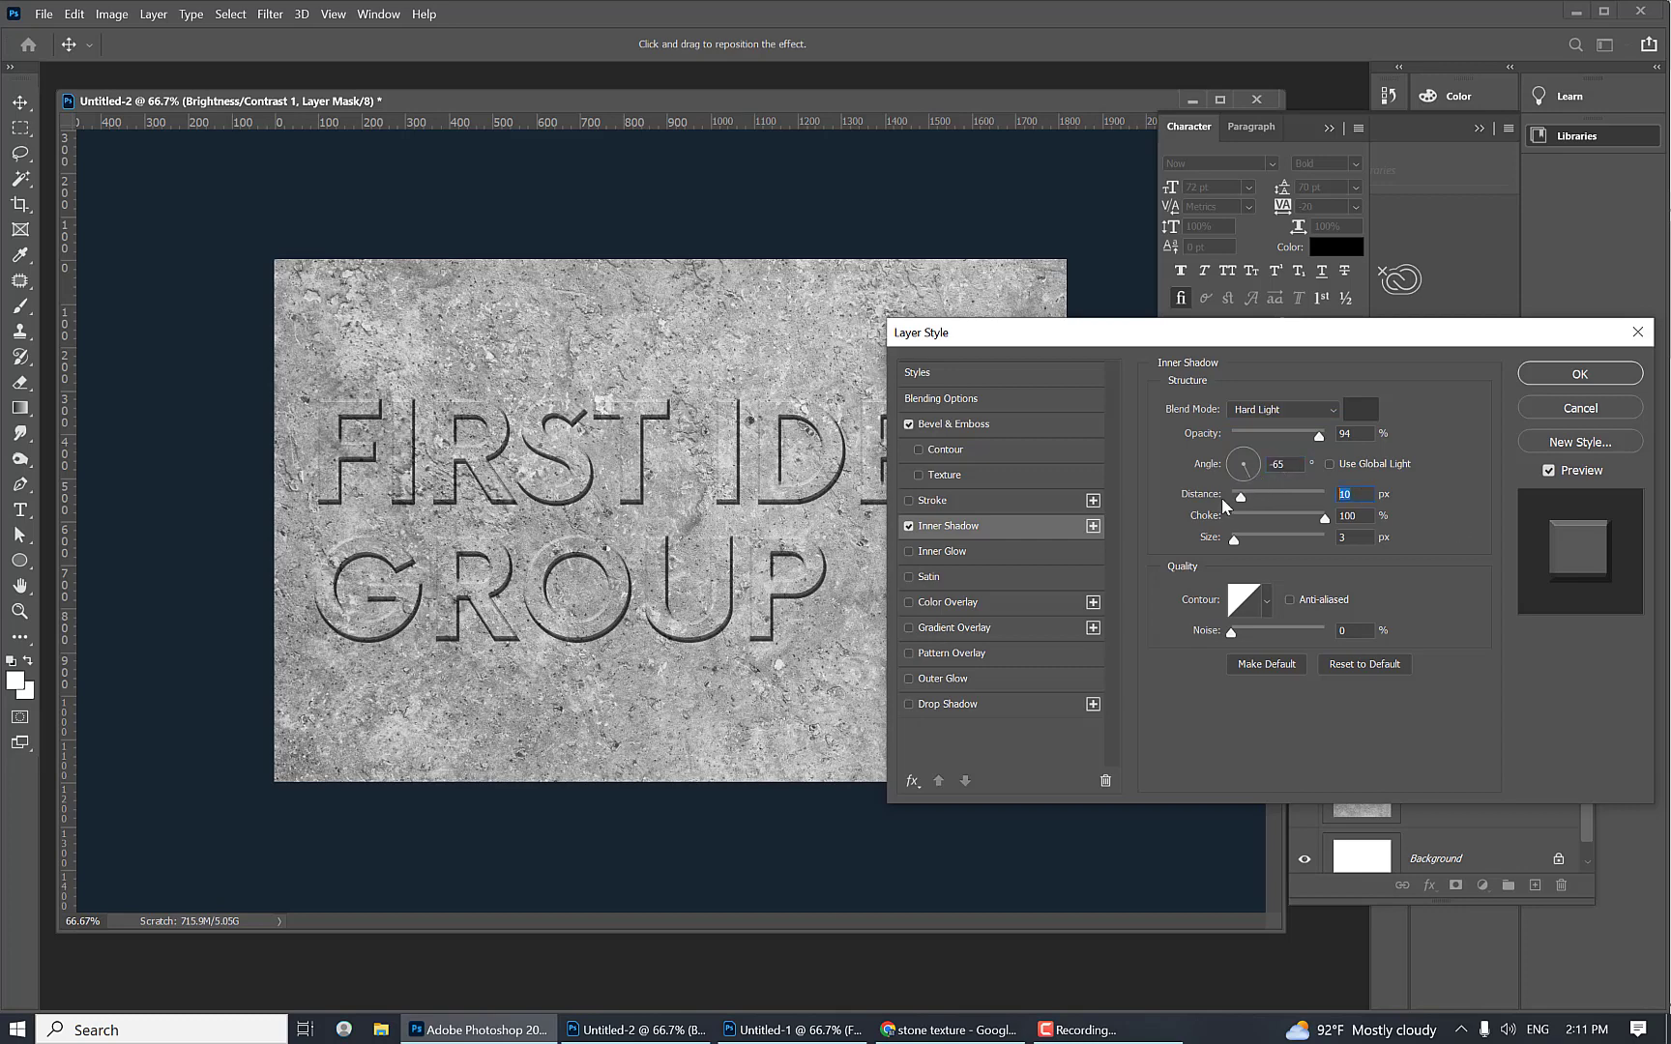
key("Tab")
Step: Add an Inner Glow in Multiply mode using the Precise technique
left_click(933, 553)
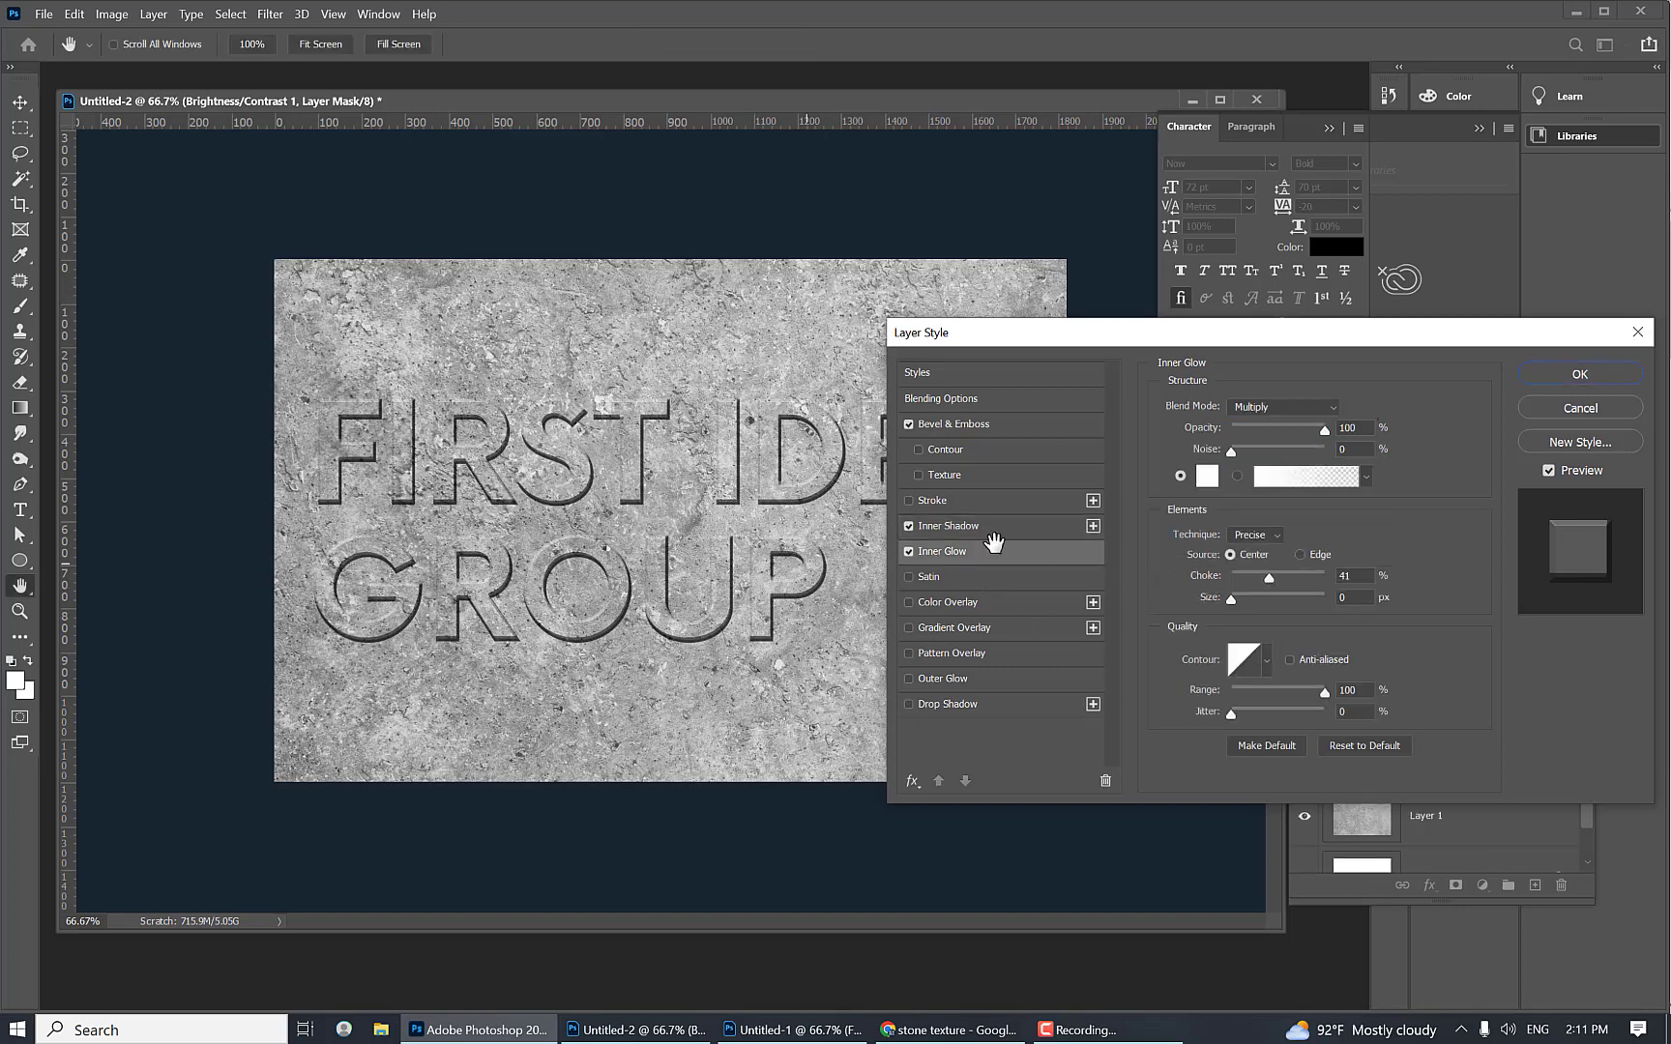
left_click_drag(1361, 577, 1300, 550)
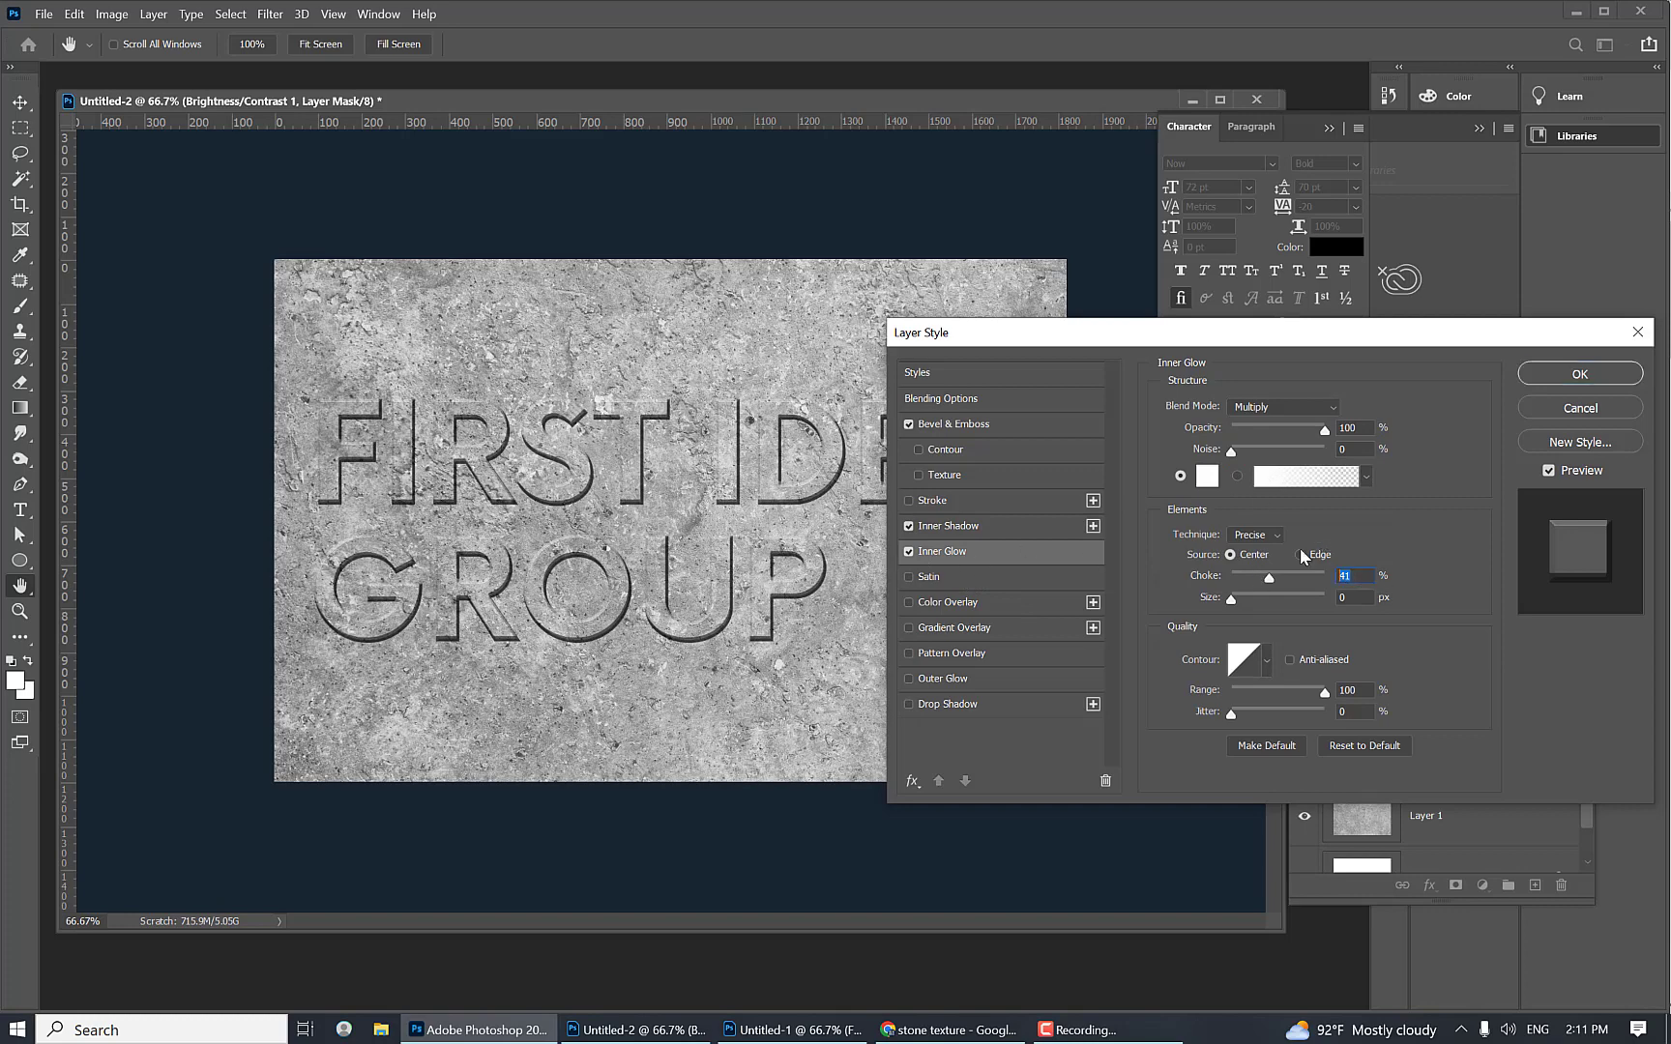
left_click(1257, 408)
left_click(1286, 488)
left_click(1278, 535)
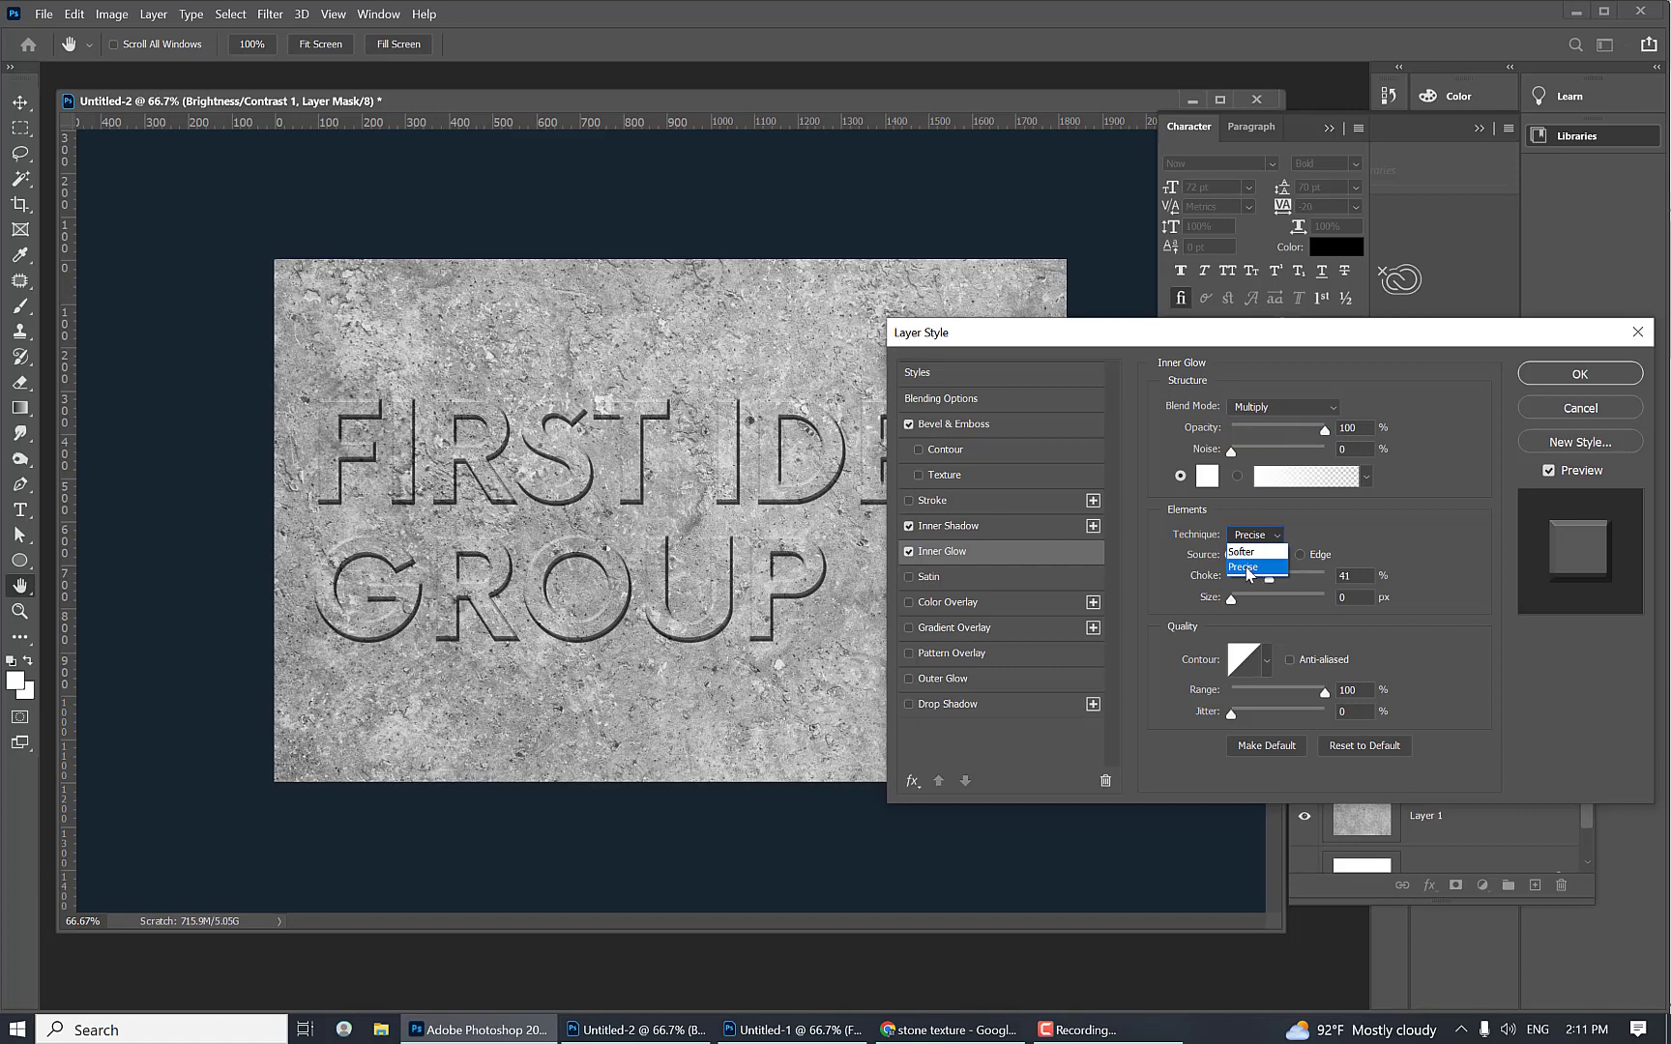
left_click(1248, 569)
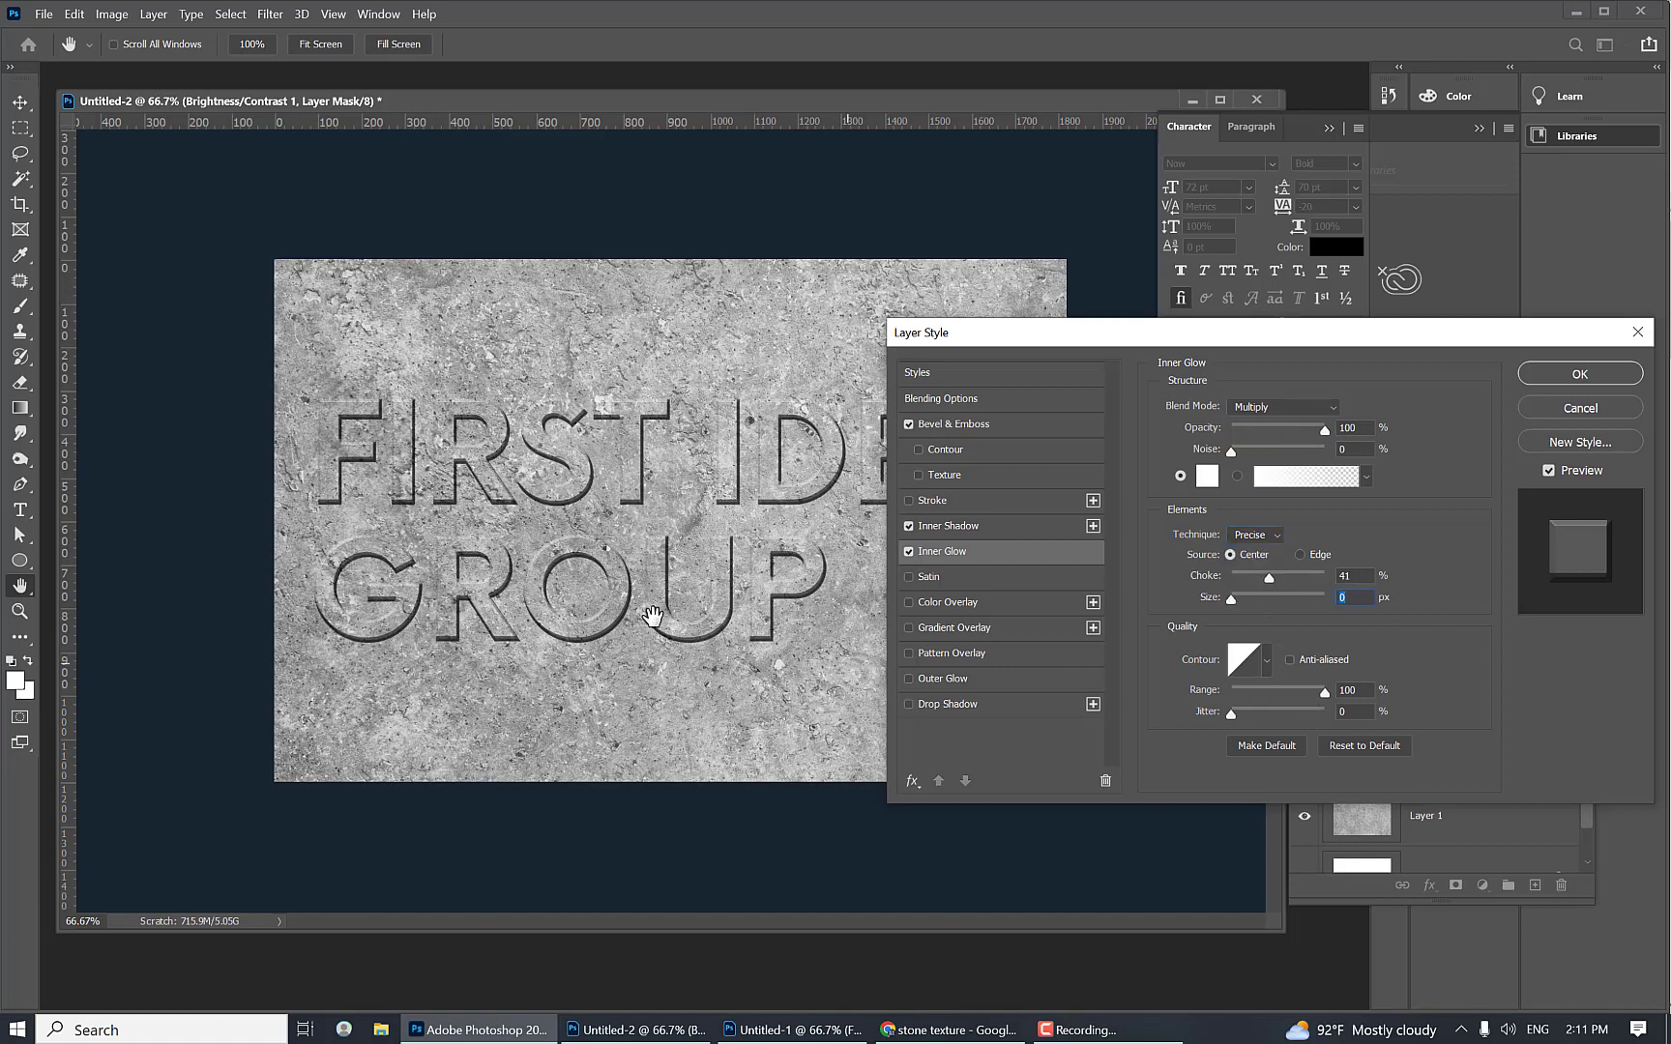
Step: Add a black Outer Glow in Soft Light mode using the Precise technique
left_click(963, 681)
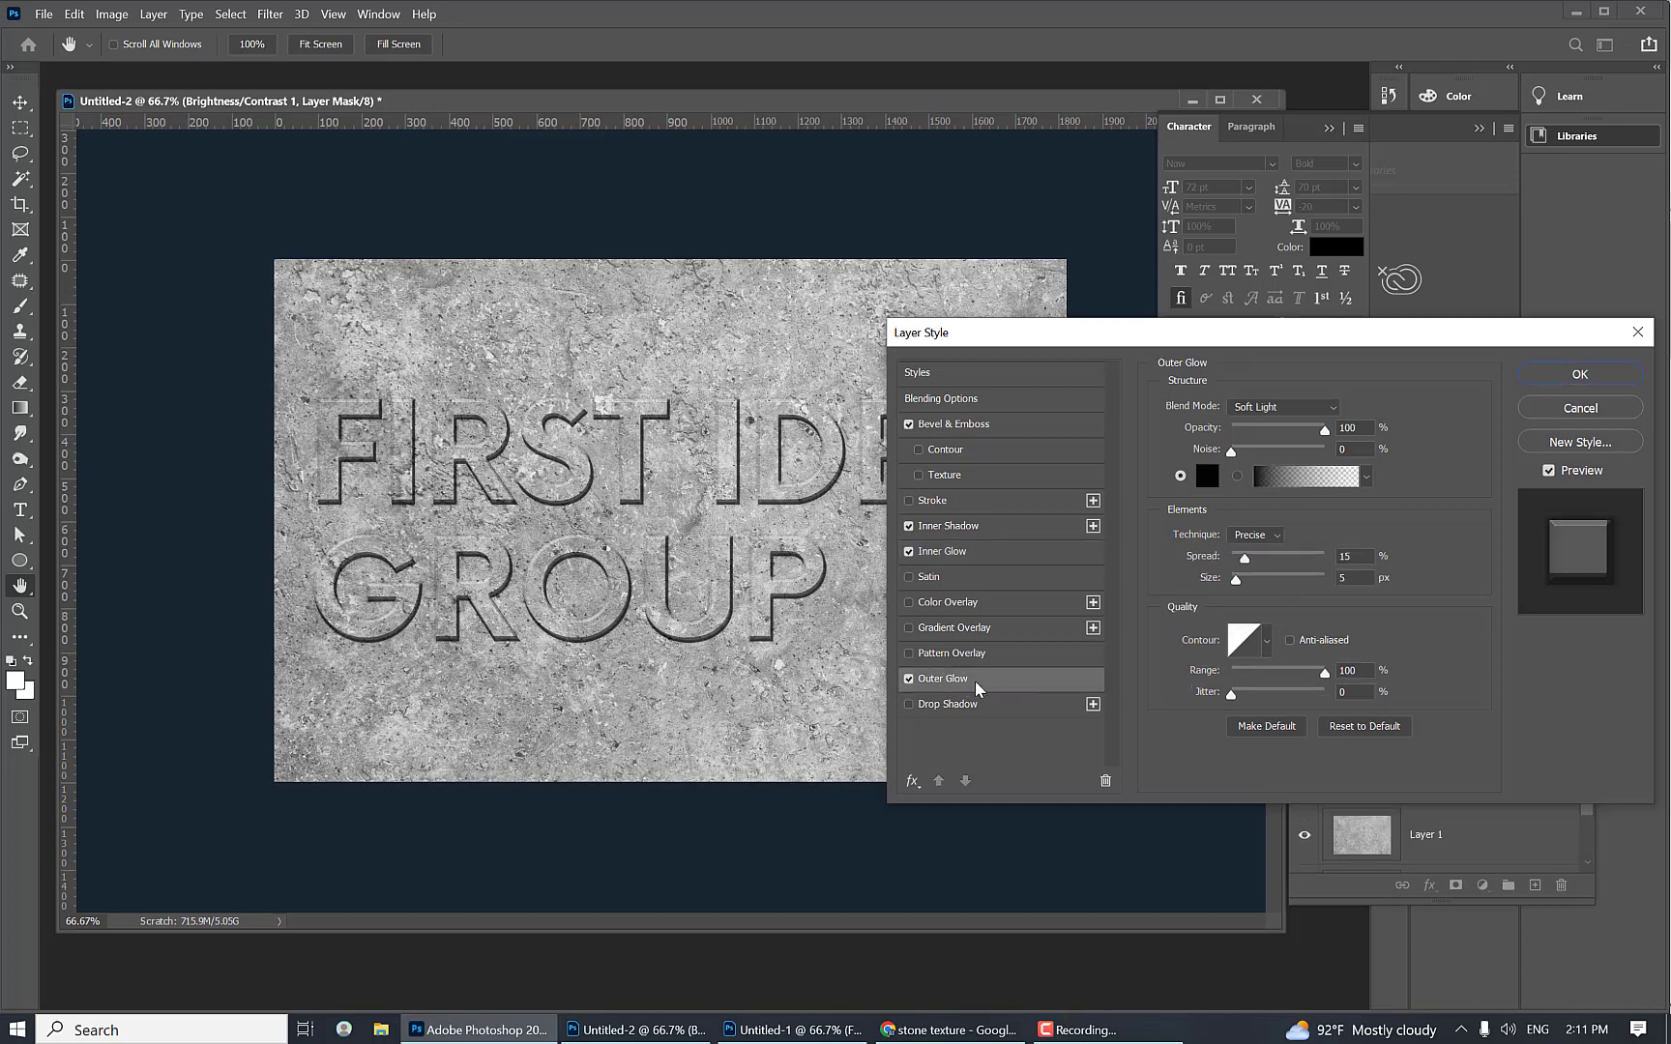
left_click(1283, 404)
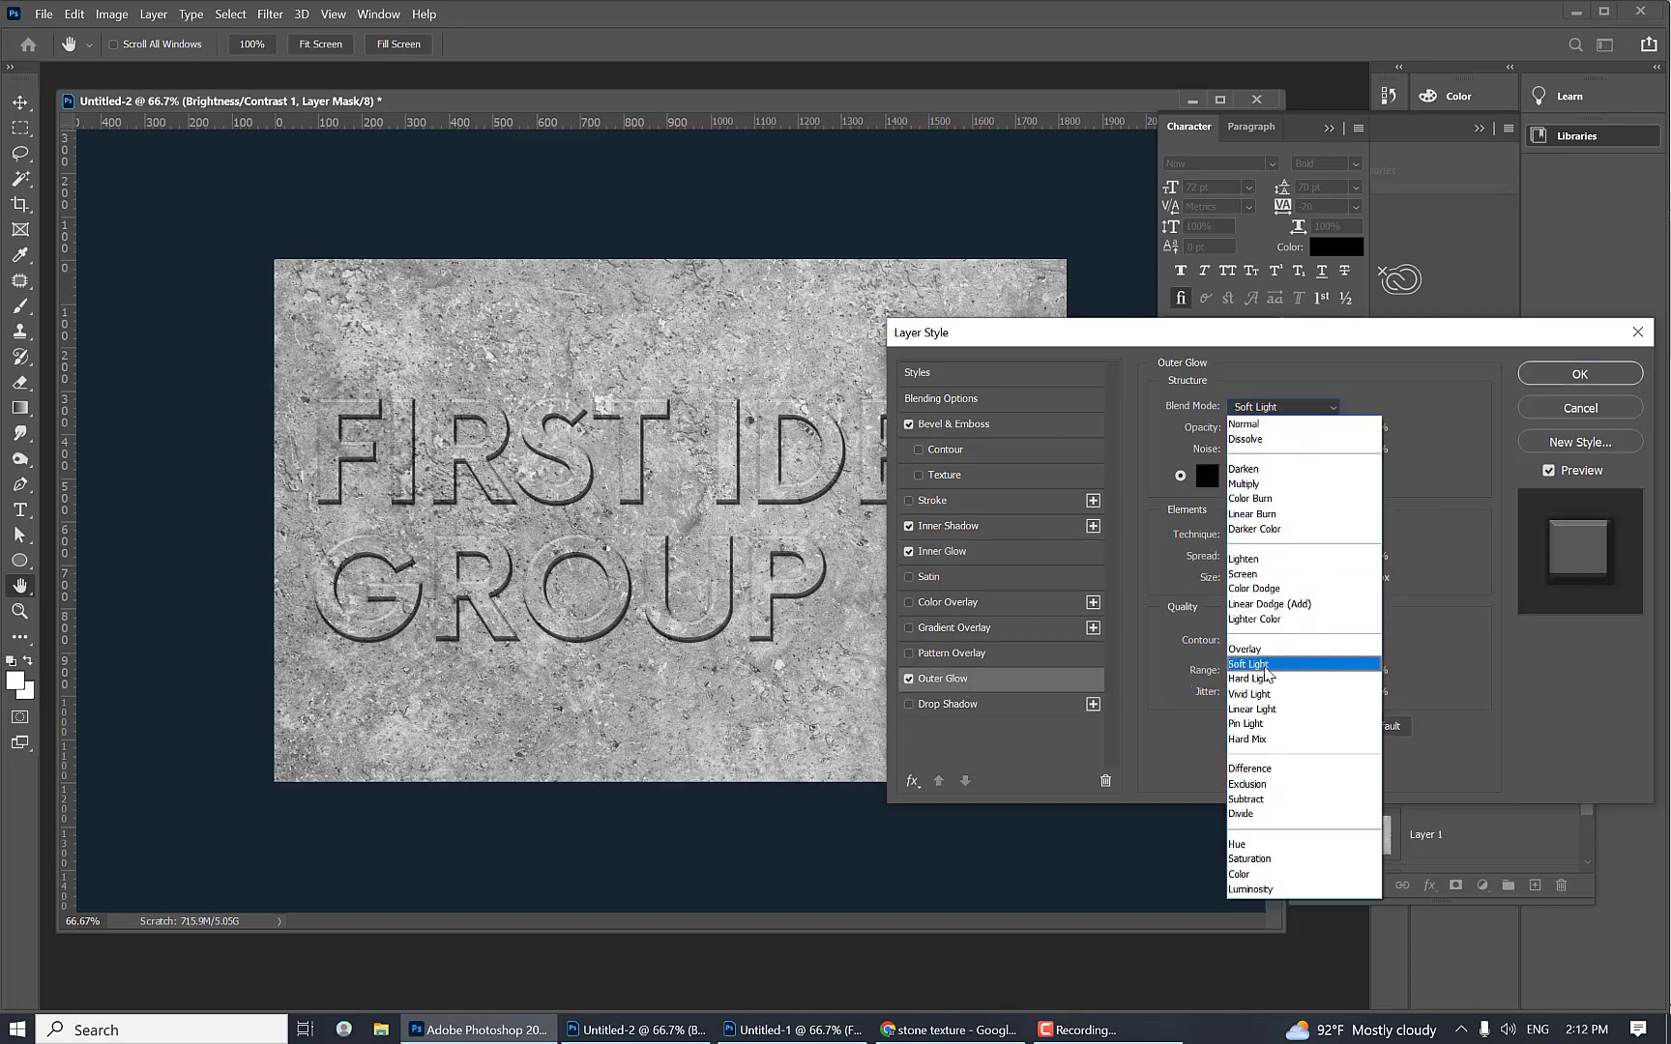
left_click(1268, 667)
left_click(1208, 477)
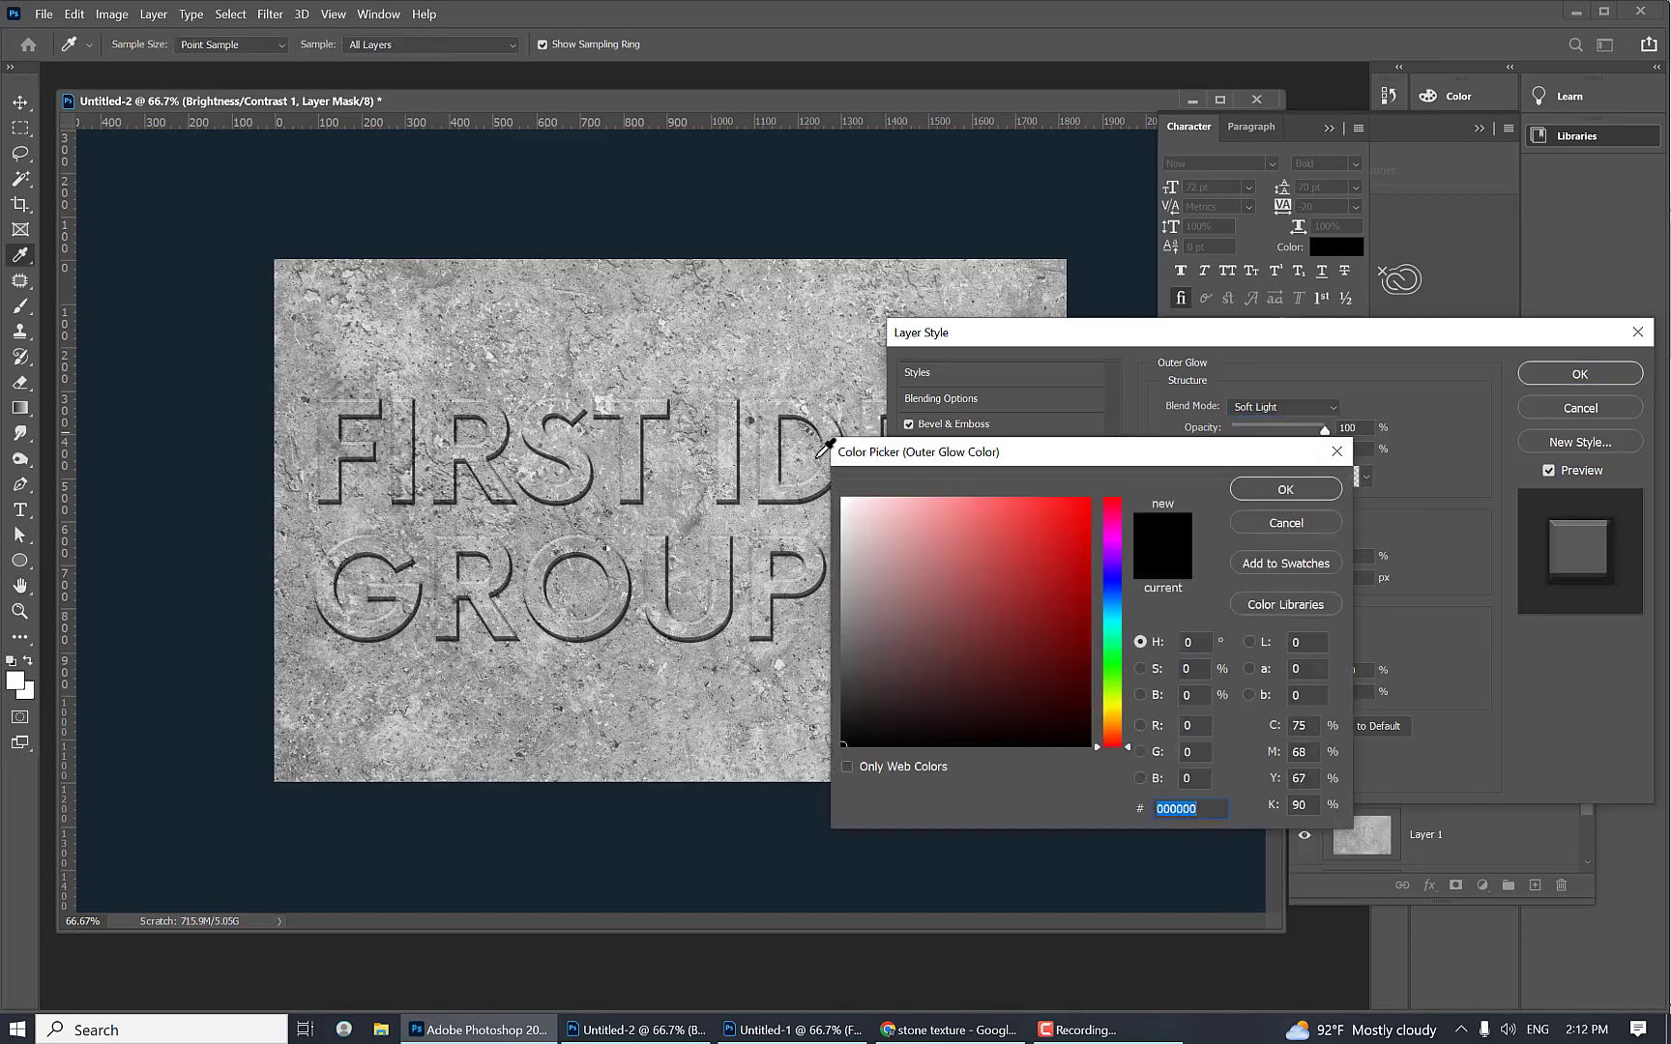
left_click(842, 499)
left_click_drag(969, 603, 841, 748)
left_click(1286, 490)
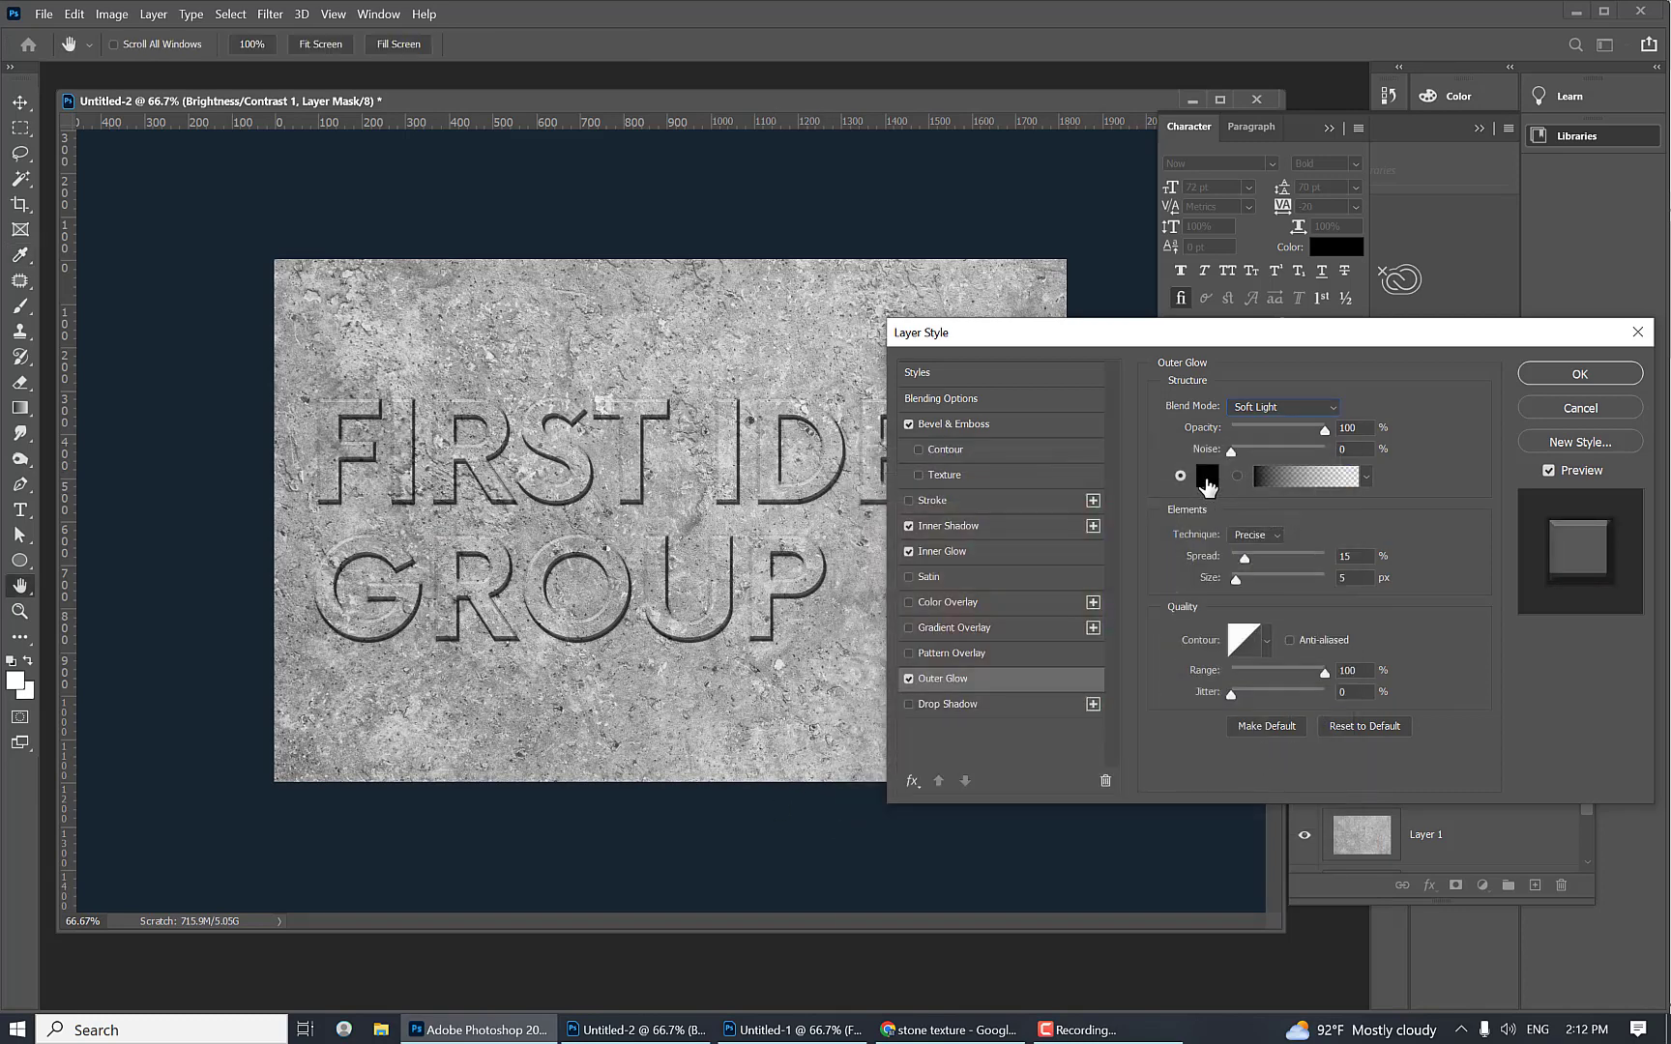
left_click(1248, 566)
Step: Add a Drop Shadow in Hard Light mode and apply the layer style
left_click(924, 706)
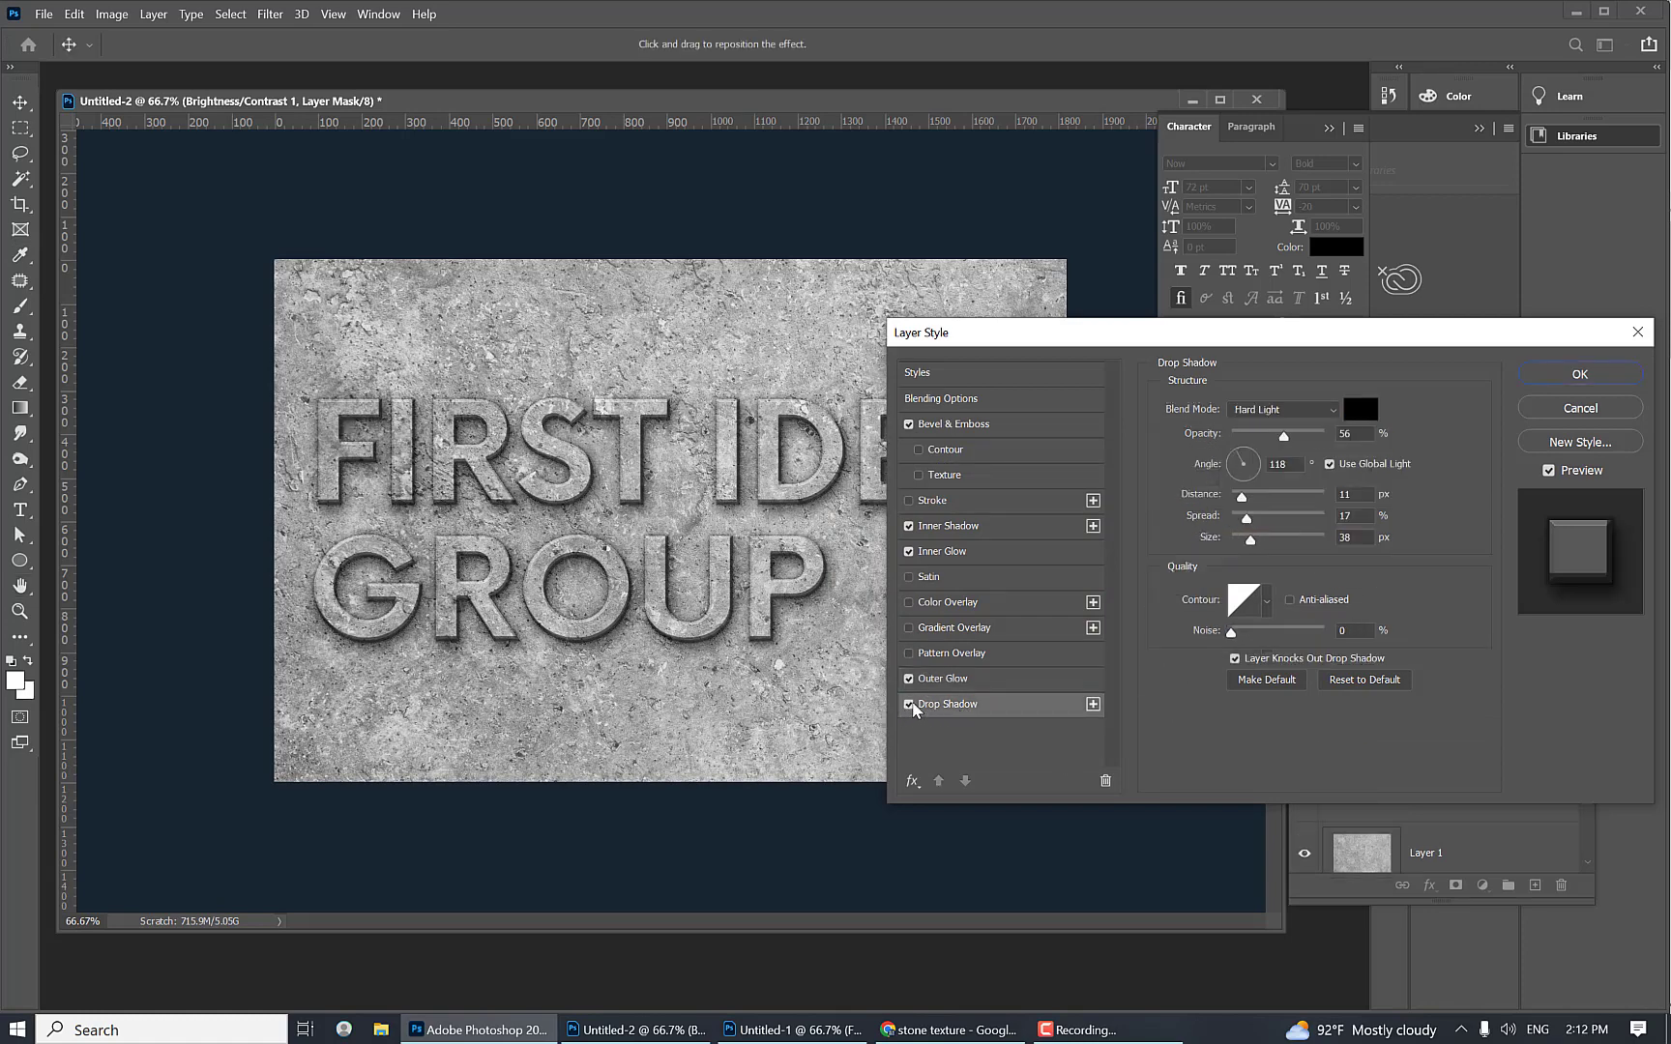
left_click(1290, 412)
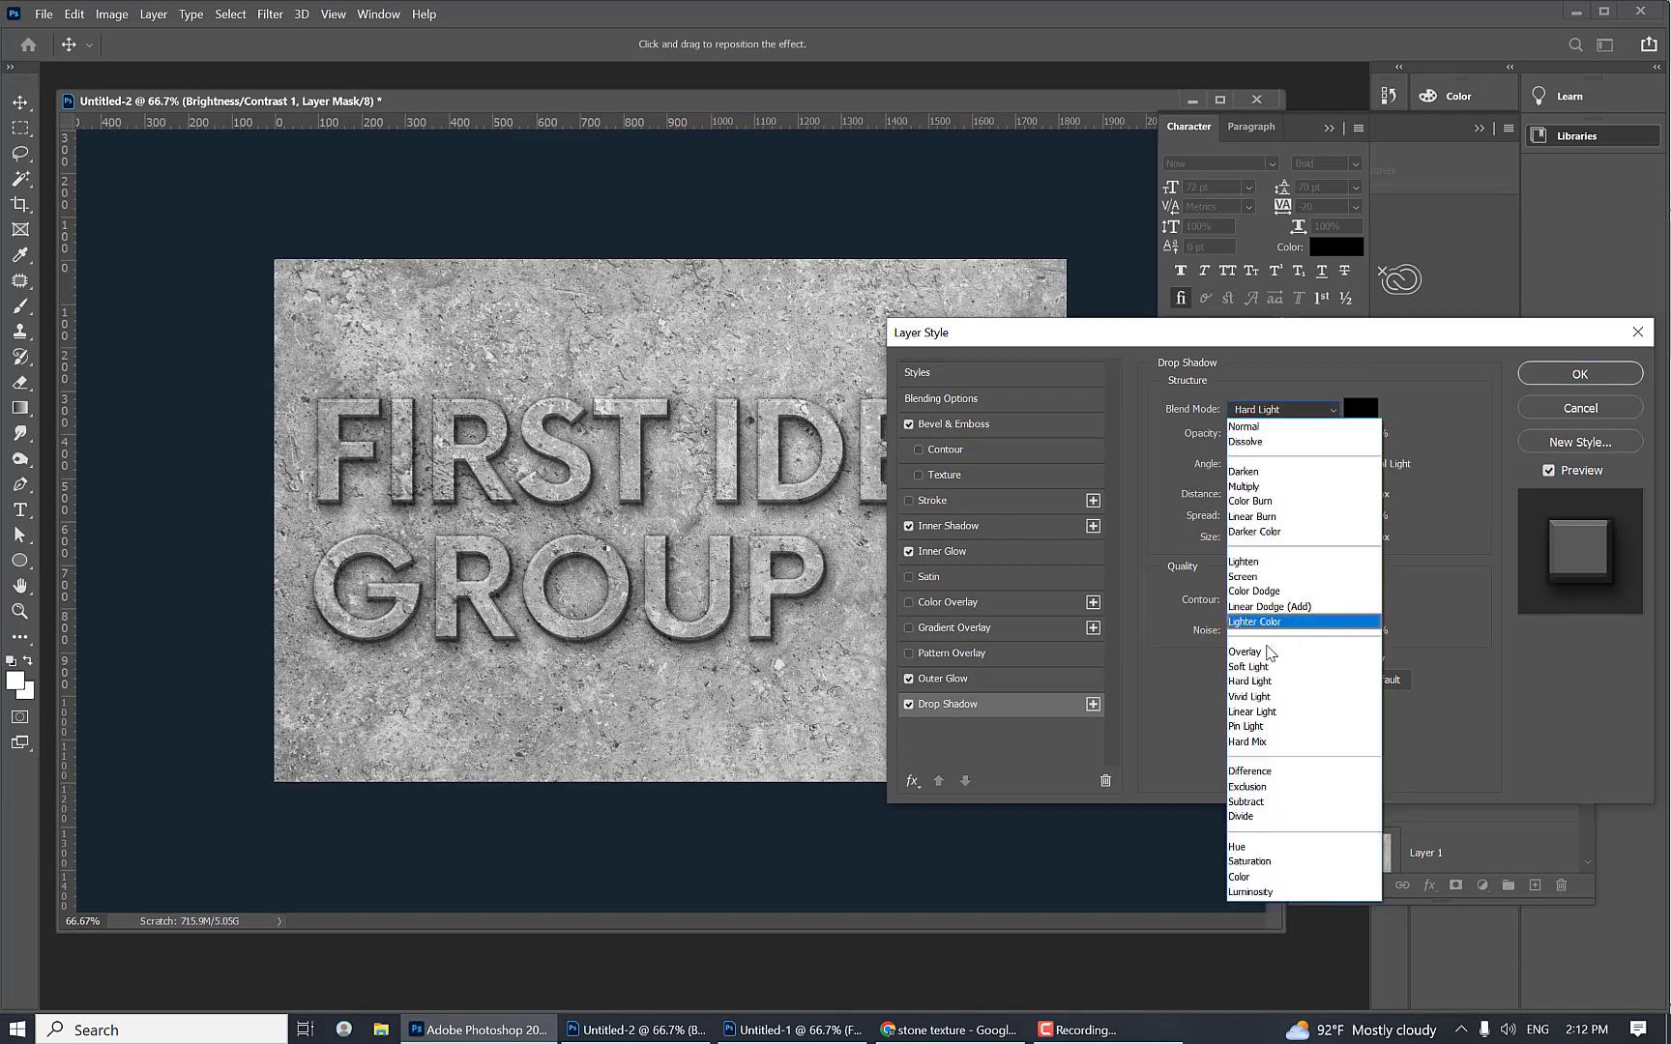
left_click(1257, 681)
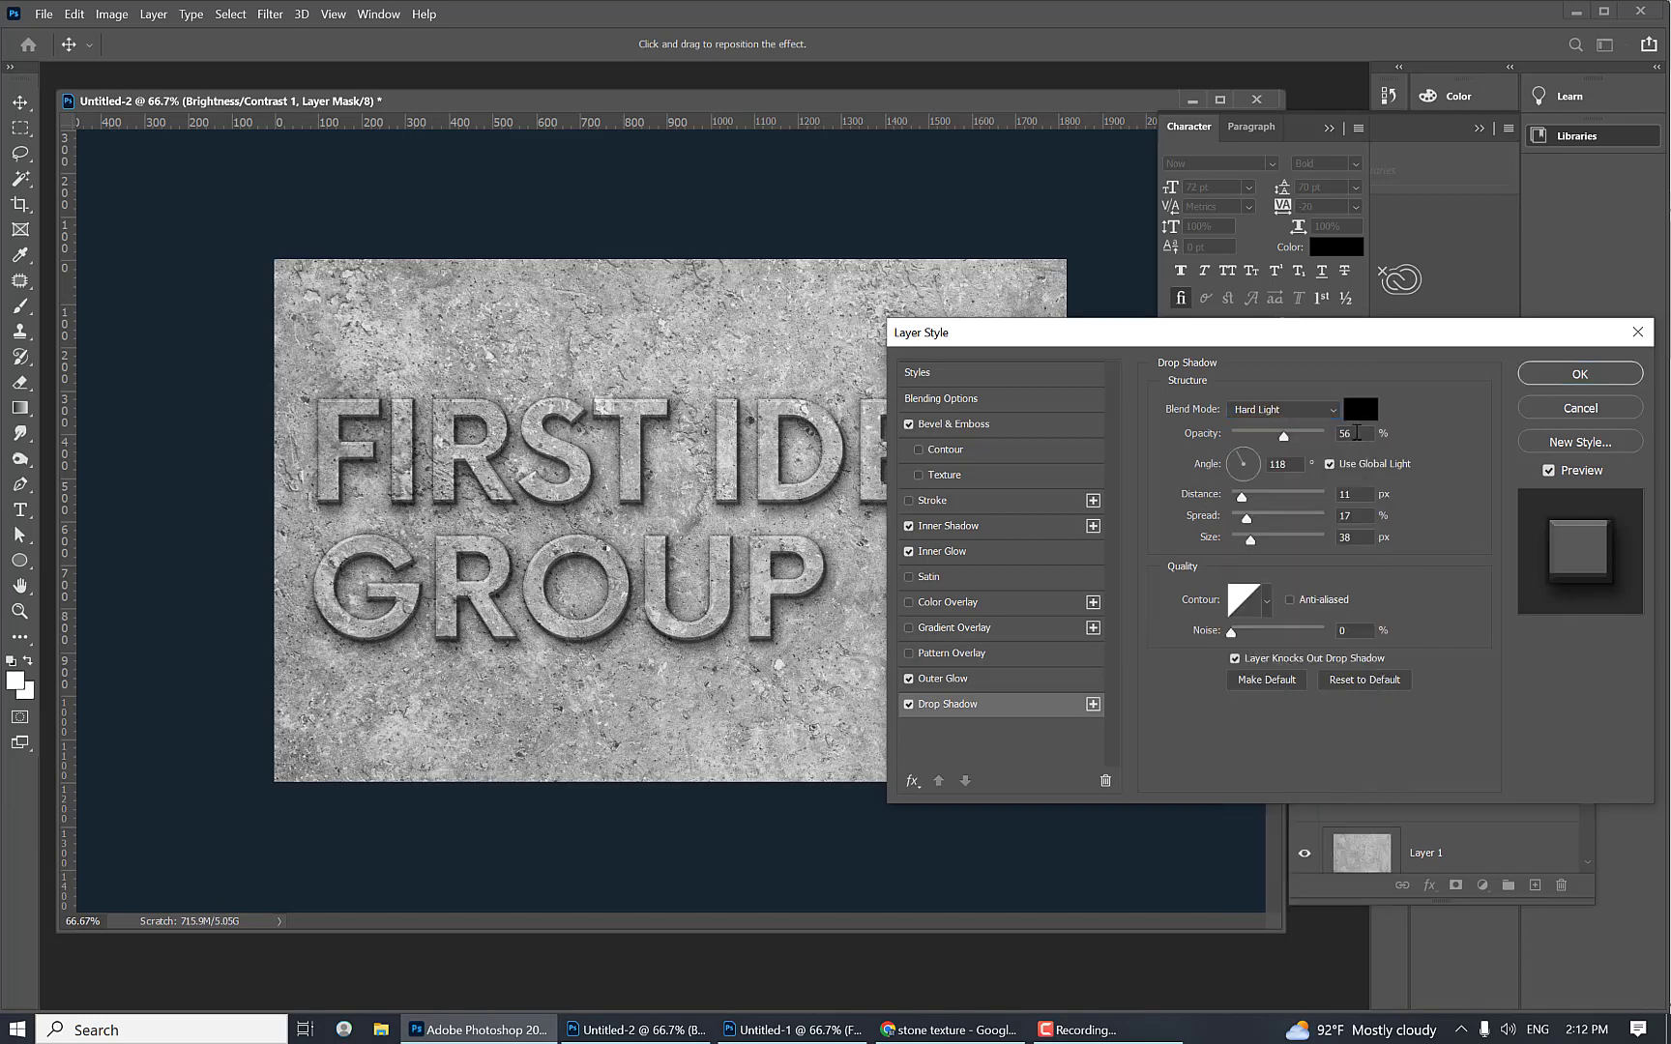
double_click(1294, 466)
left_click_drag(1353, 494, 1313, 494)
left_click_drag(1353, 515, 1315, 539)
key("Return")
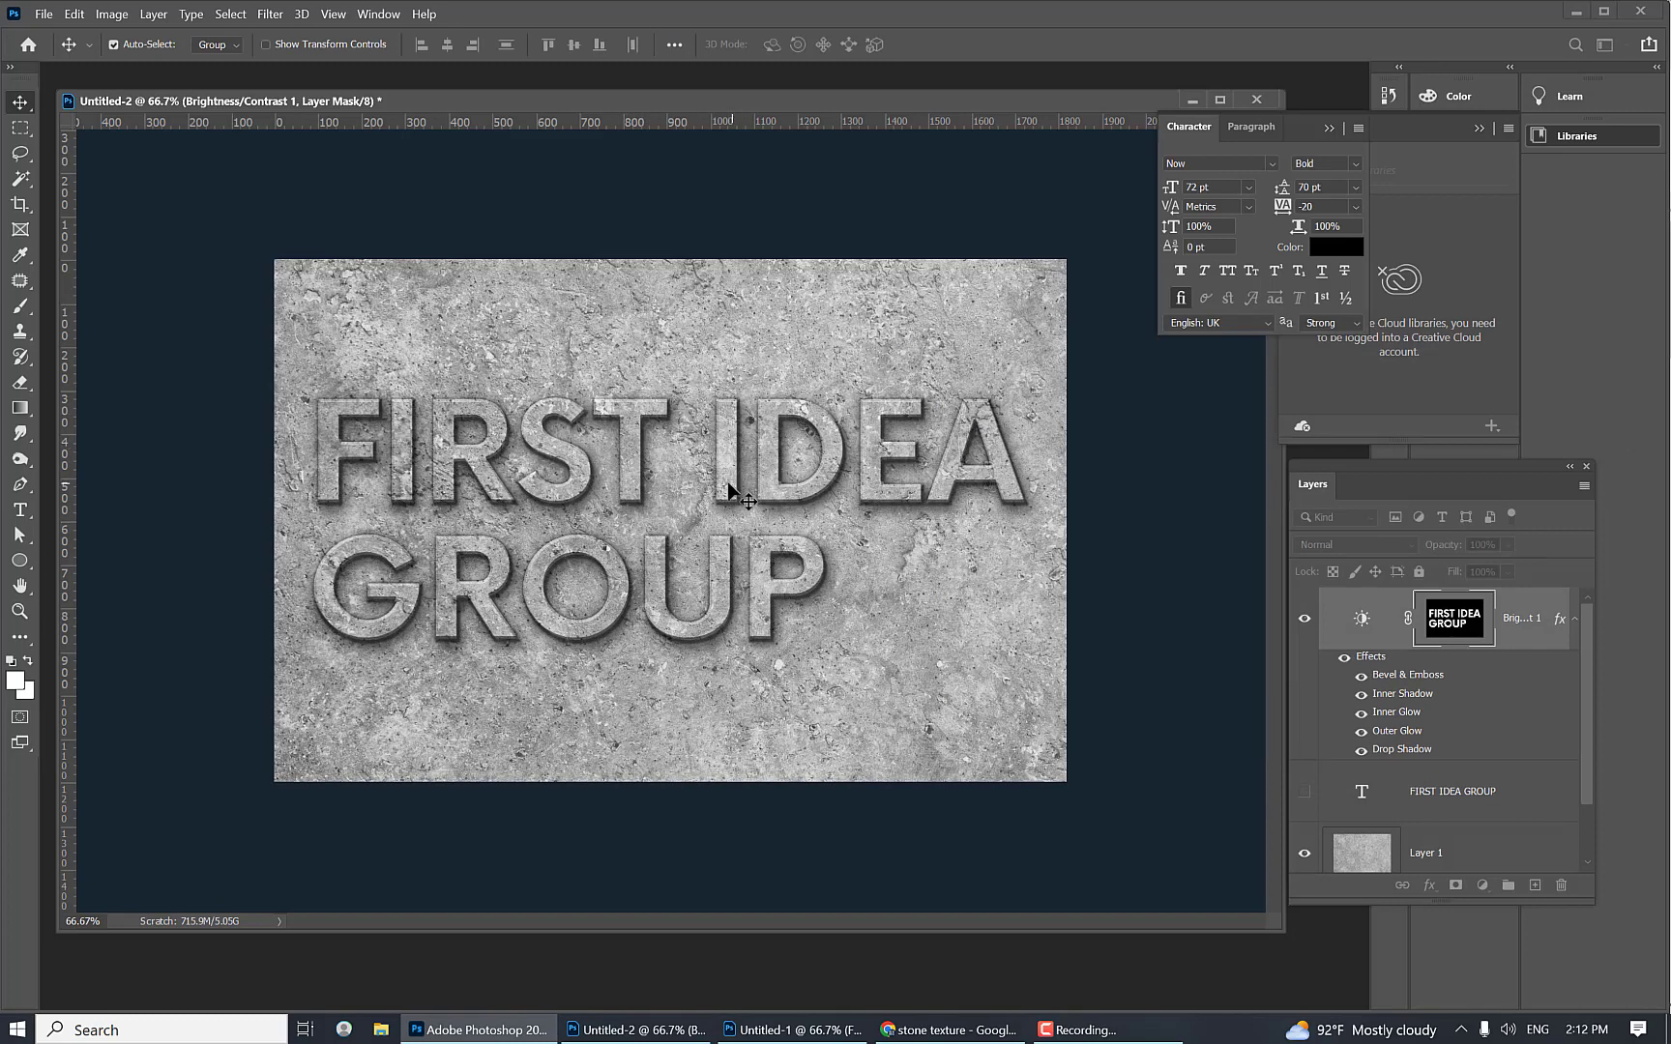
Step: Move the styled lettering slightly down and copy the Brightness/Contrast layer's style
mouse_move(728, 490)
left_mouse_down()
mouse_move(726, 414)
mouse_move(730, 488)
left_mouse_up()
scroll(1584, 620, "down", 2)
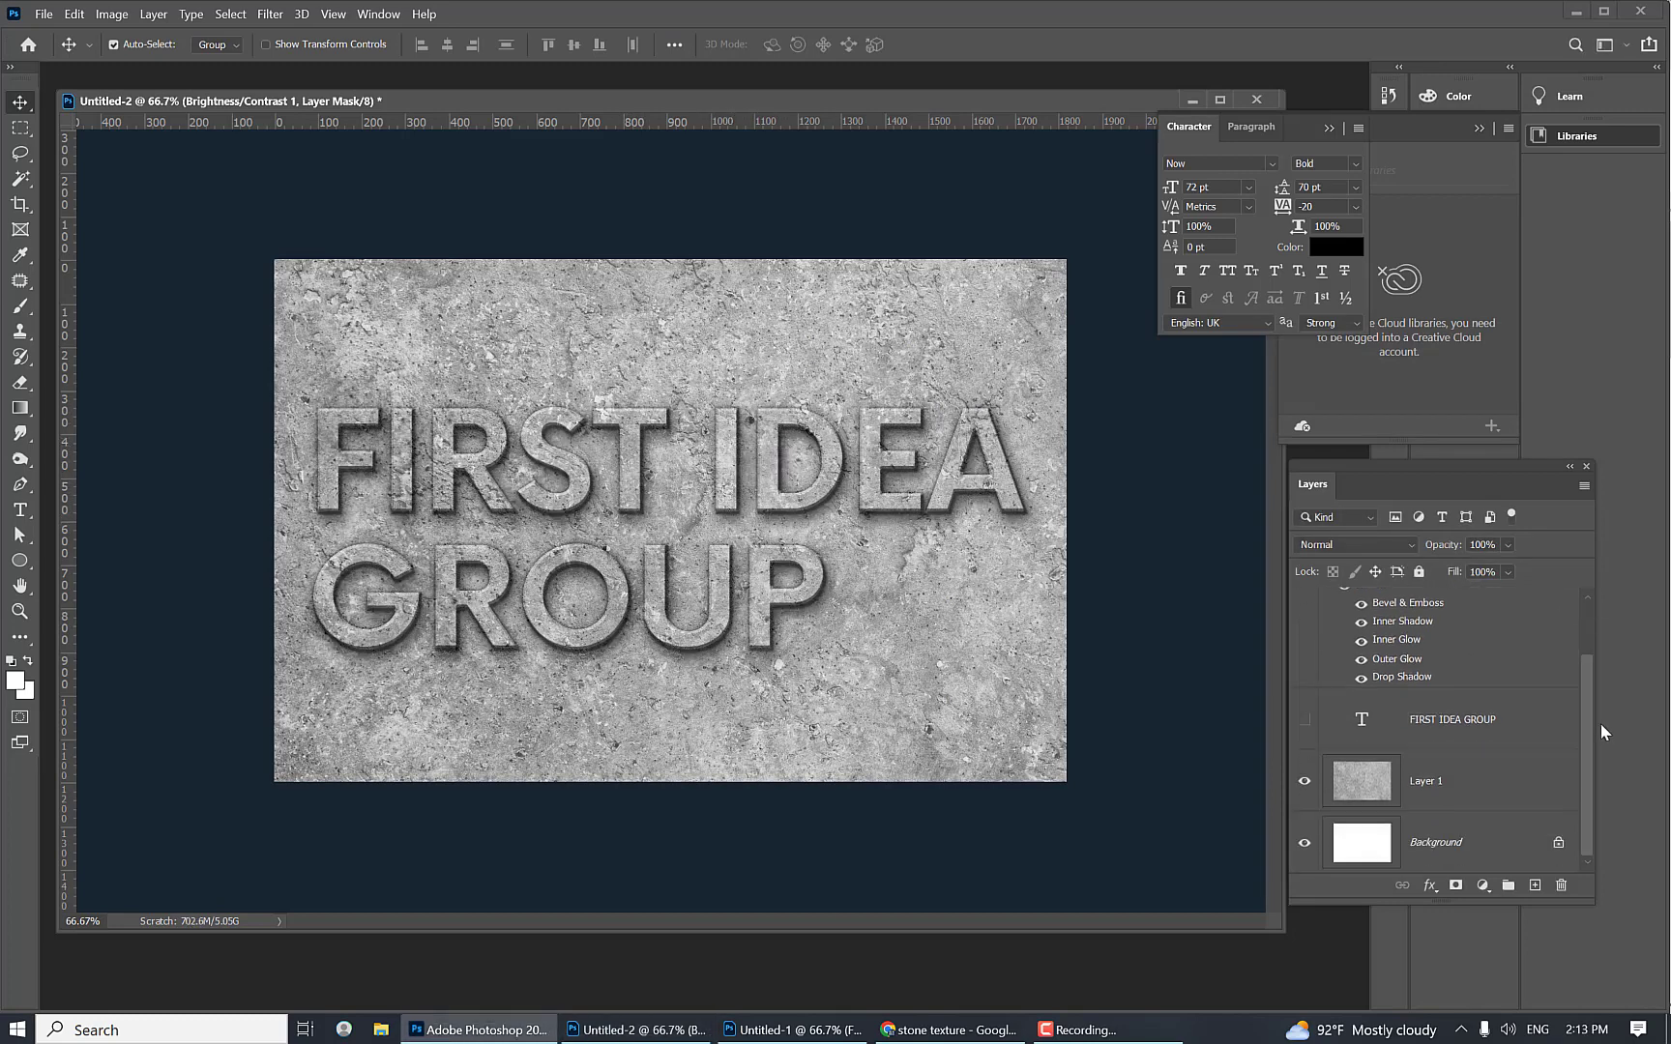
scroll(1585, 723, "up", 2)
right_click(1559, 623)
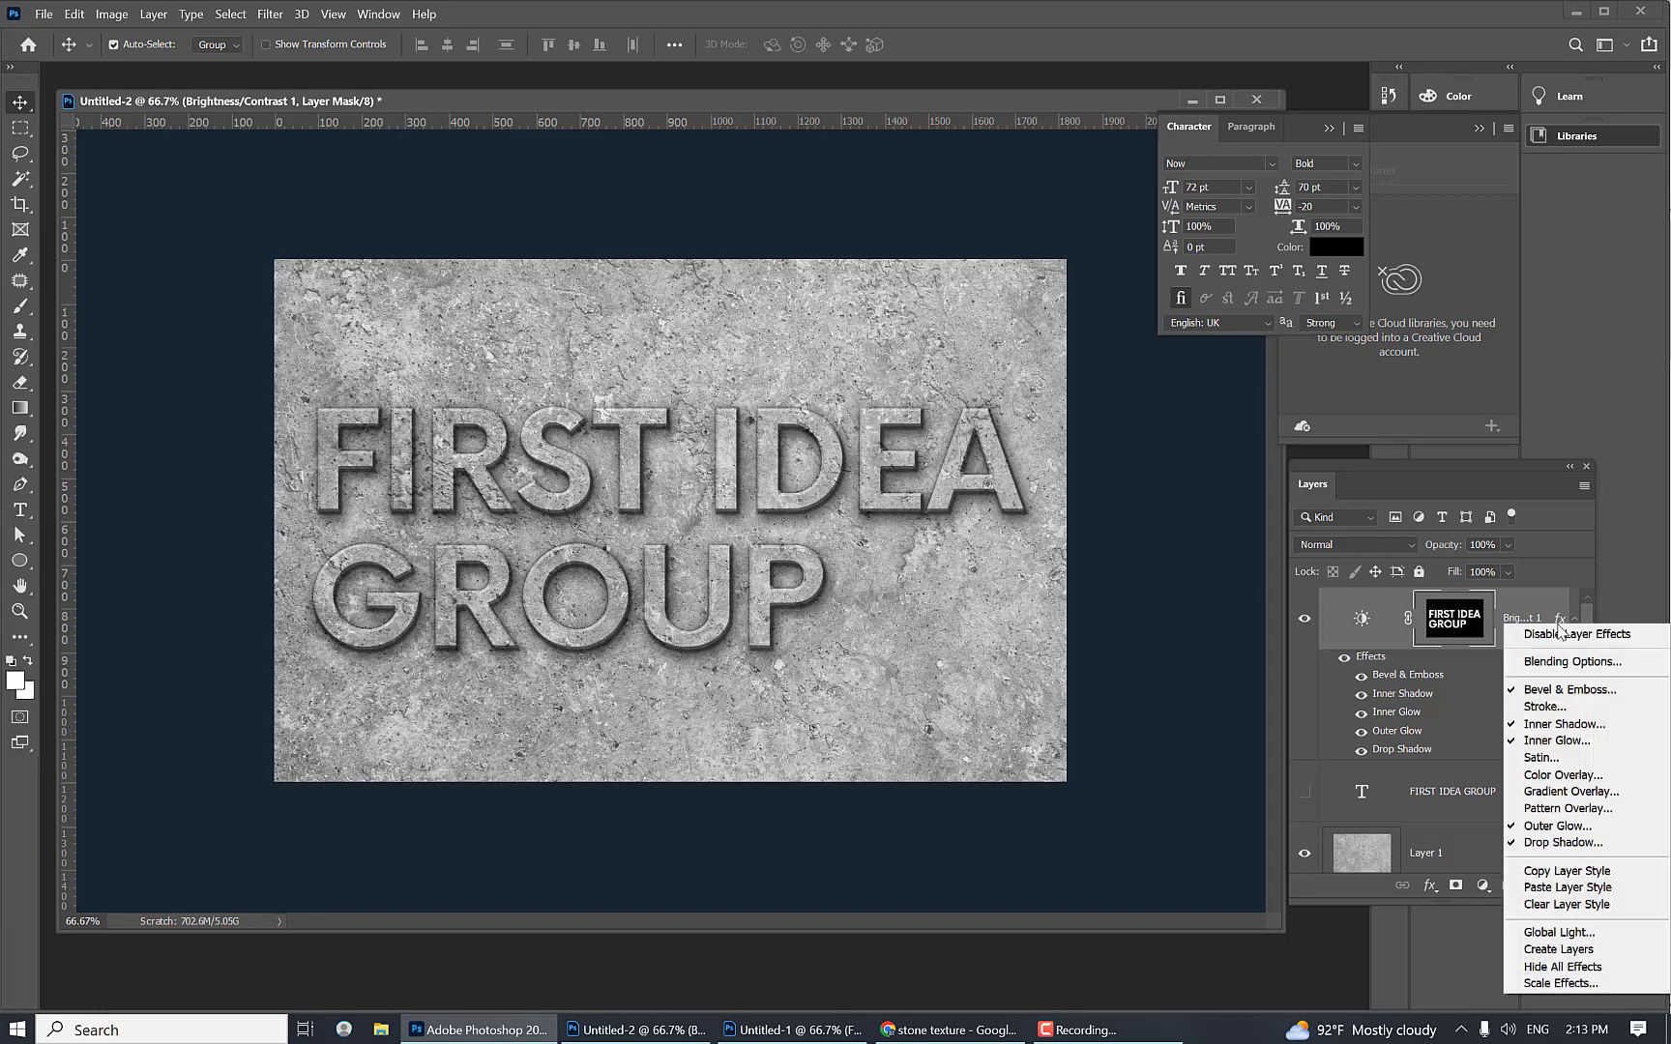
left_click(1553, 873)
Step: Show the hidden FIRST IDEA GROUP text layer and paste the copied layer style onto it
scroll(1589, 629, "down", 2)
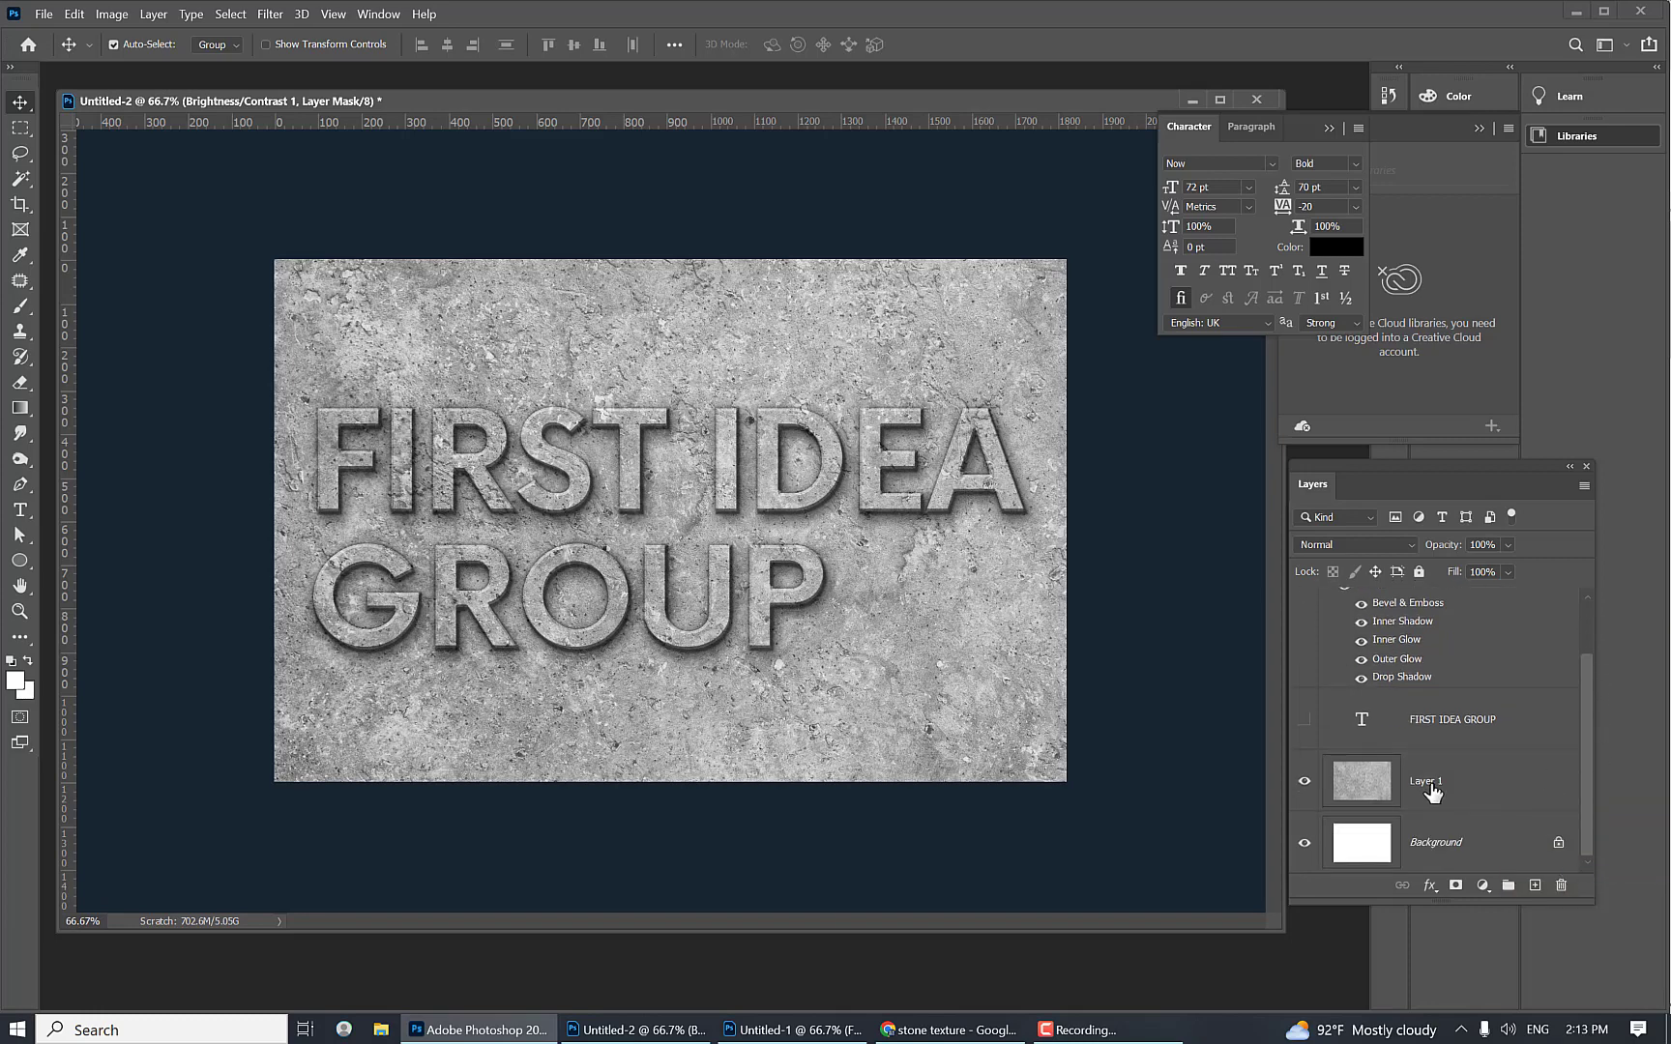
left_click(1453, 725)
left_click(1303, 719)
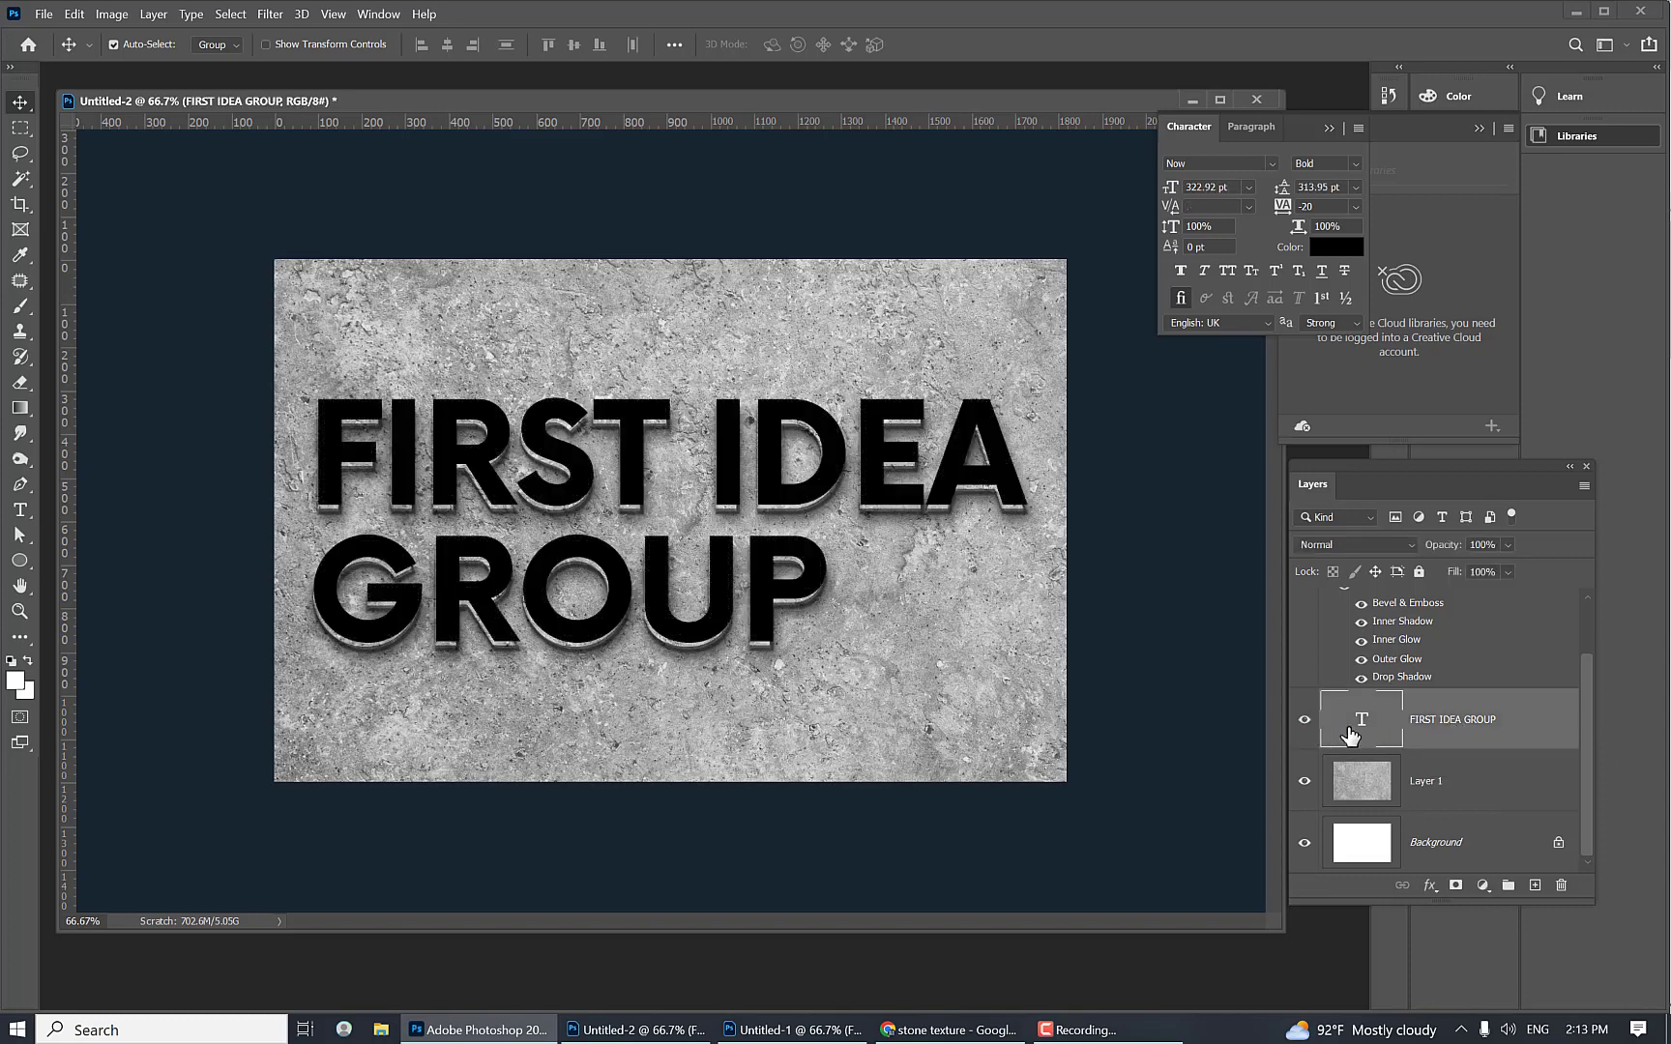
right_click(1464, 737)
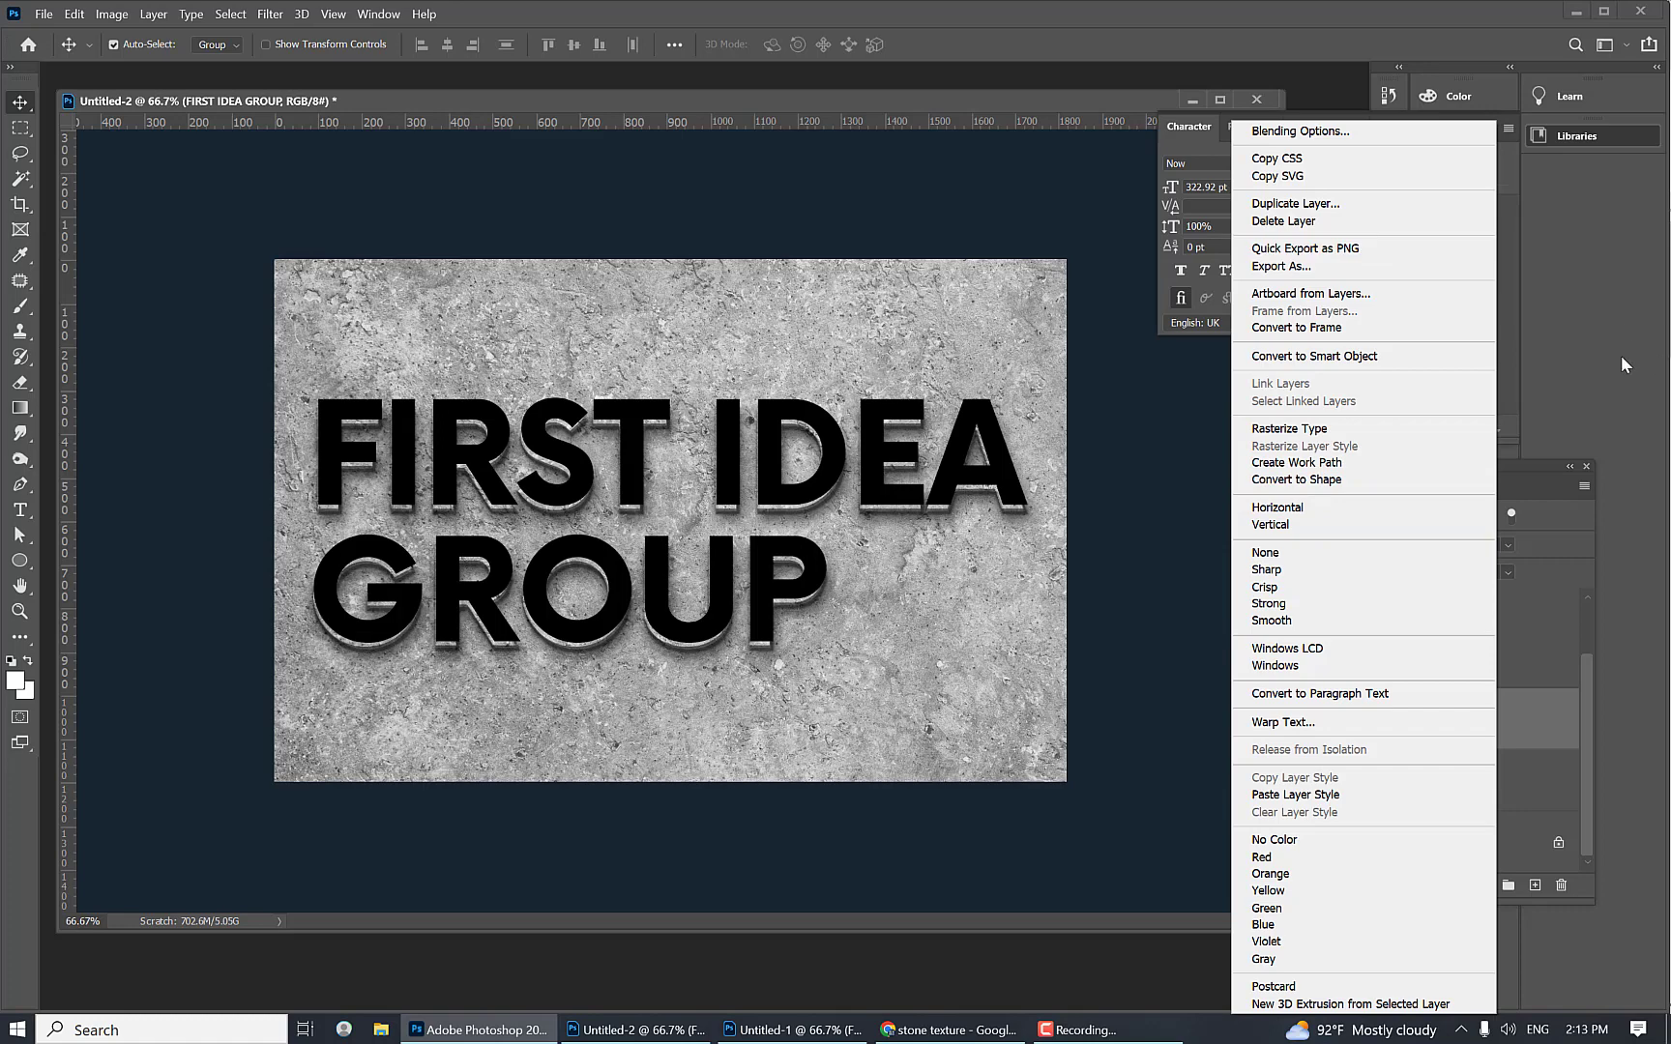
left_click(1298, 793)
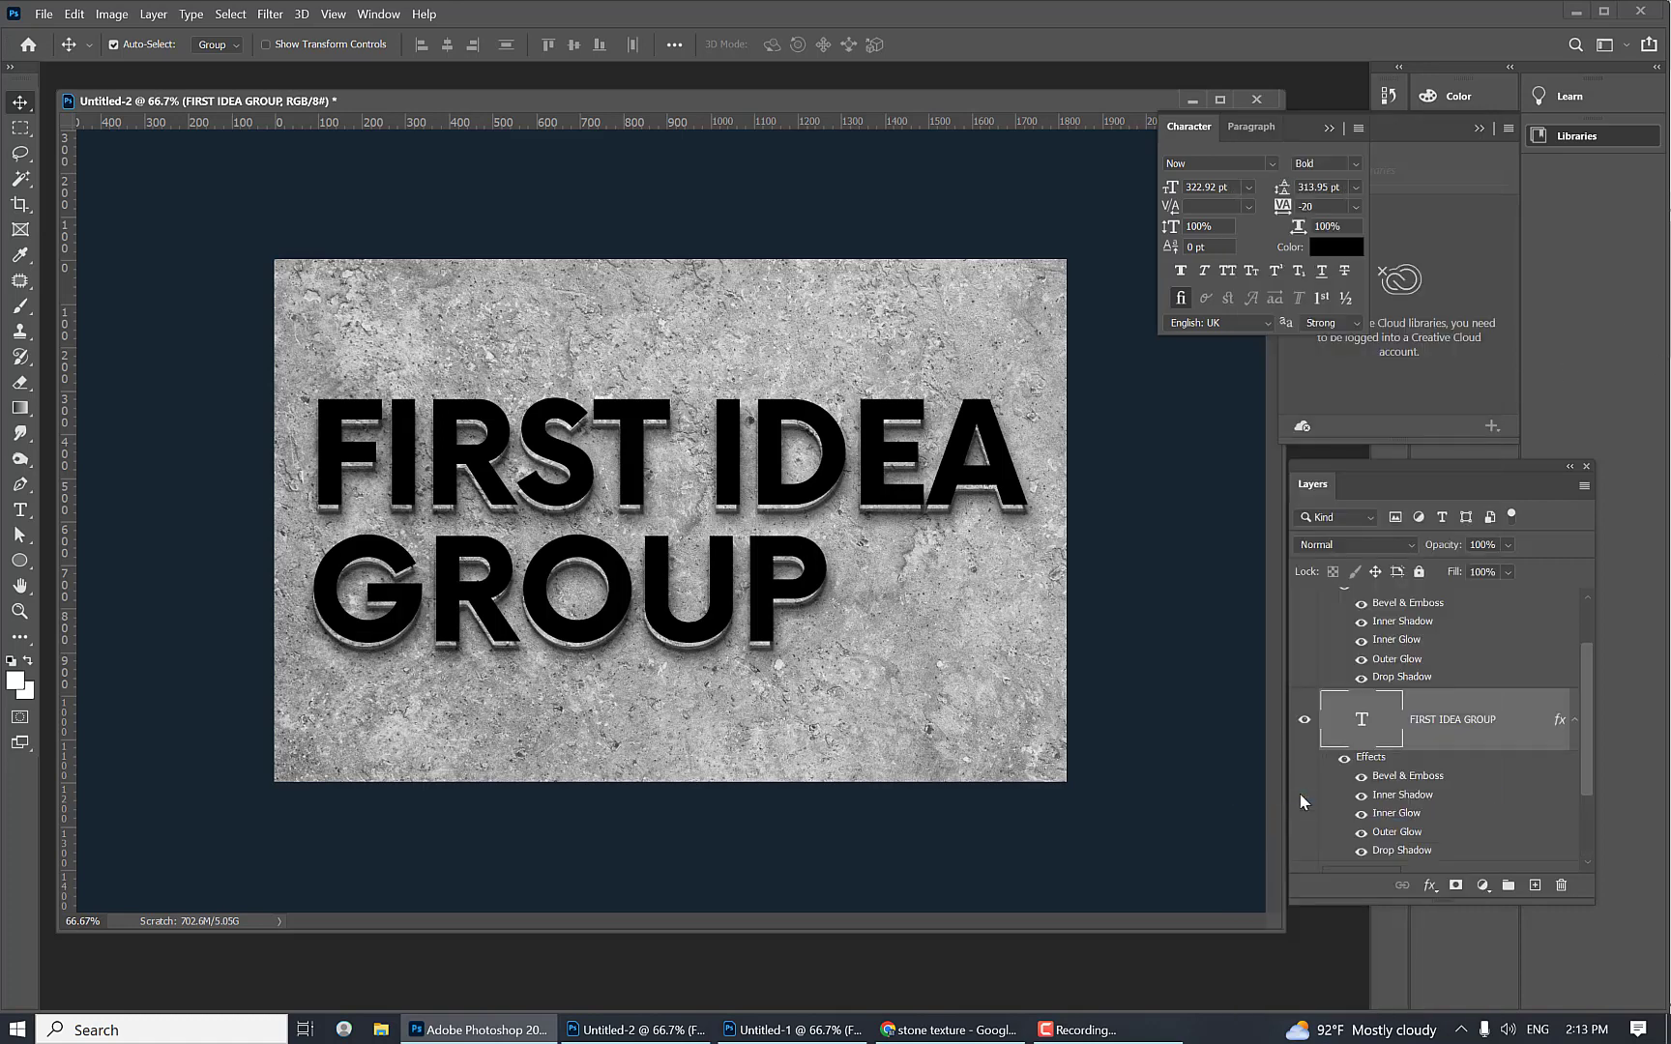
Step: Hide the Brightness/Contrast adjustment layer so only the styled FIRST IDEA GROUP text layer shows over the stone
scroll(1453, 624, "up", 1)
left_click(1304, 621)
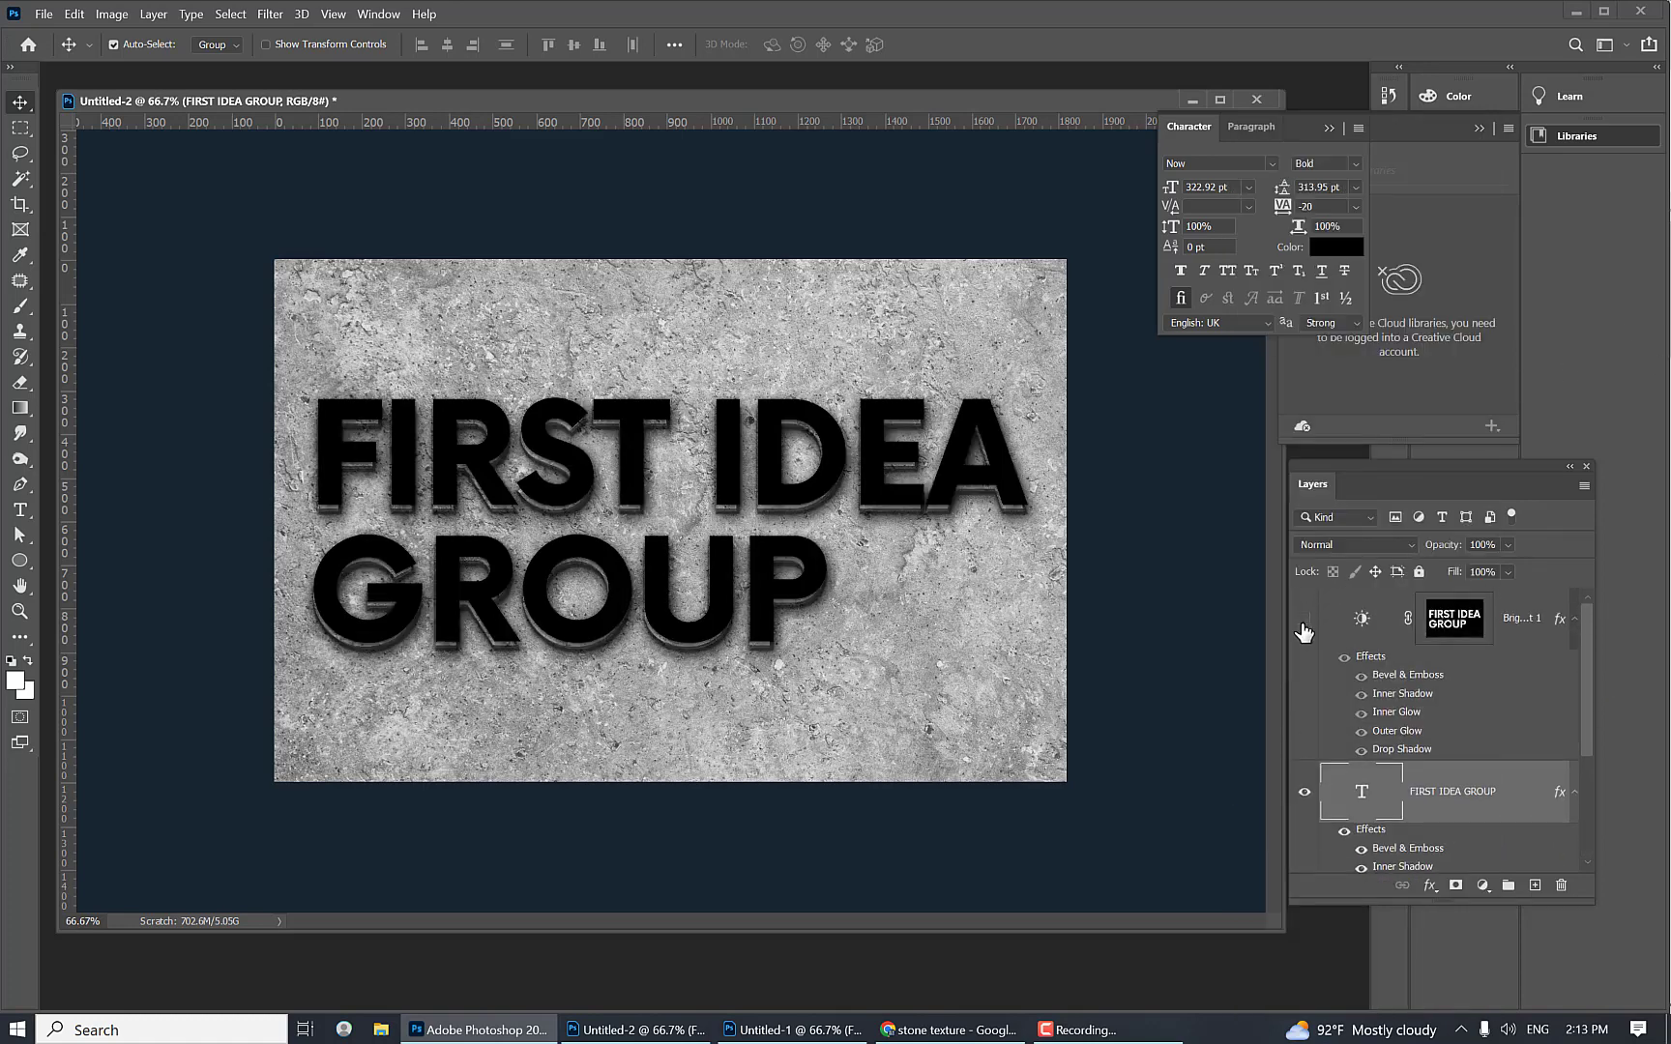
left_click(1304, 619)
left_click(1304, 619)
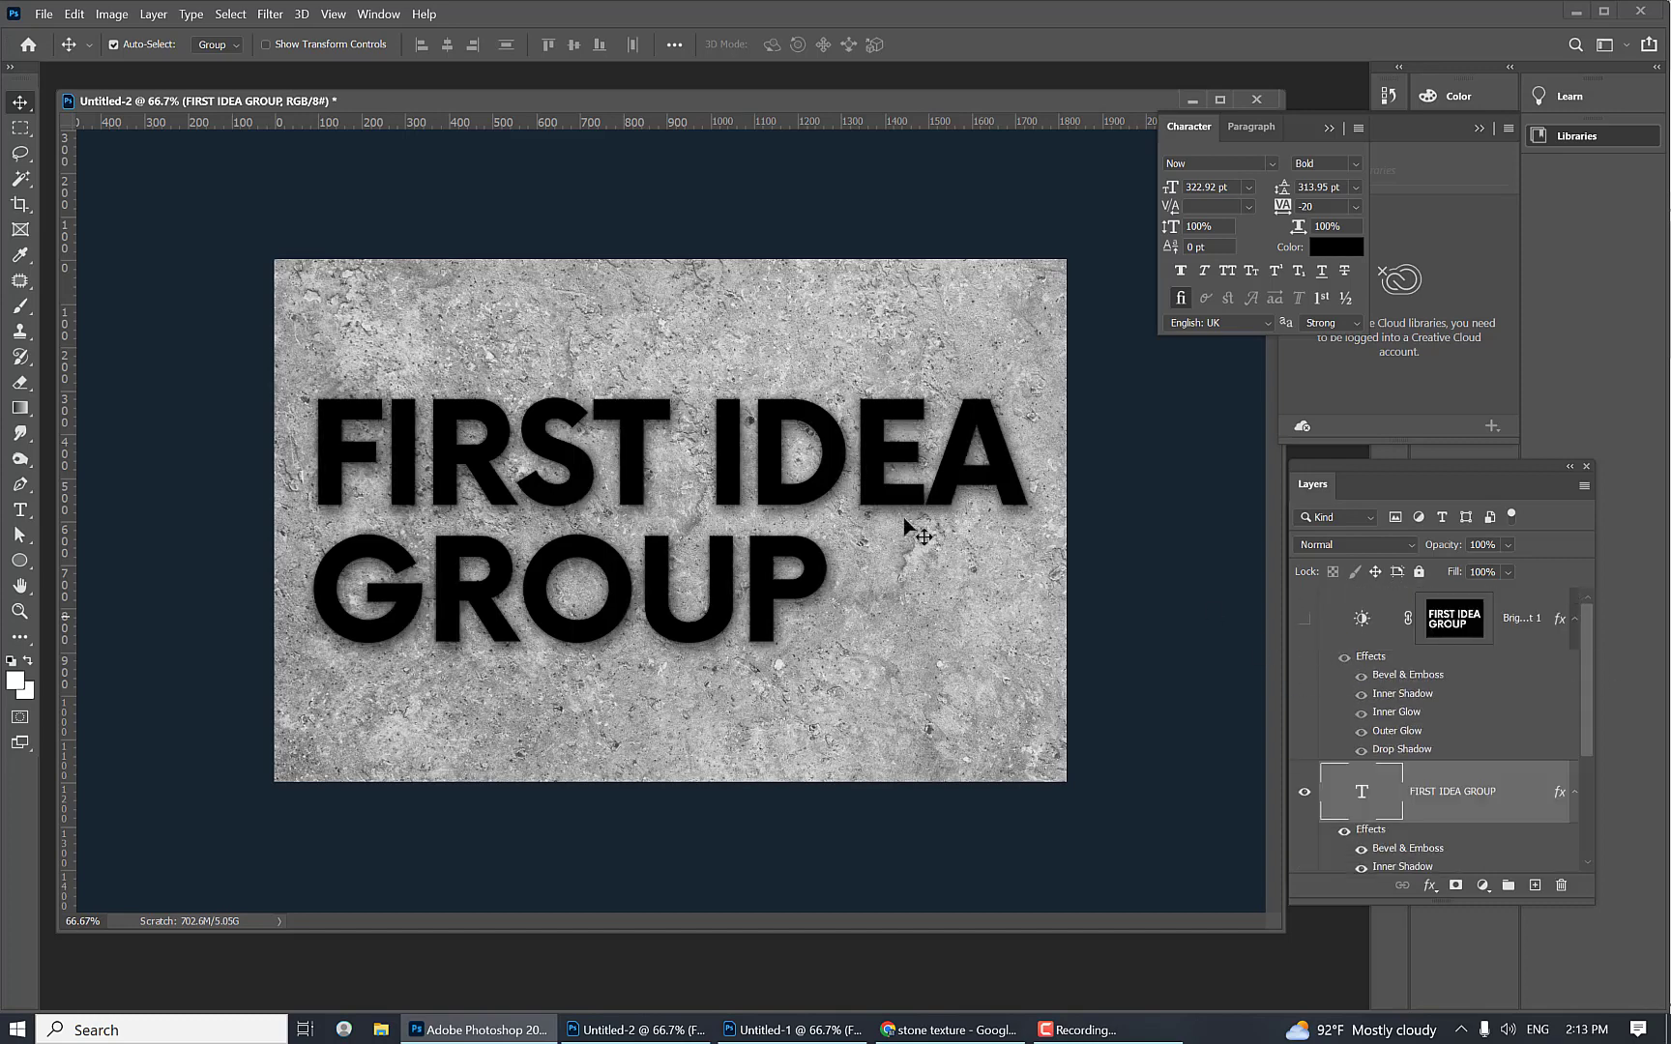
Step: Move the FIRST IDEA GROUP text about 51 px to the right and set its layer blend mode to Saturation
left_click_drag(864, 462, 884, 464)
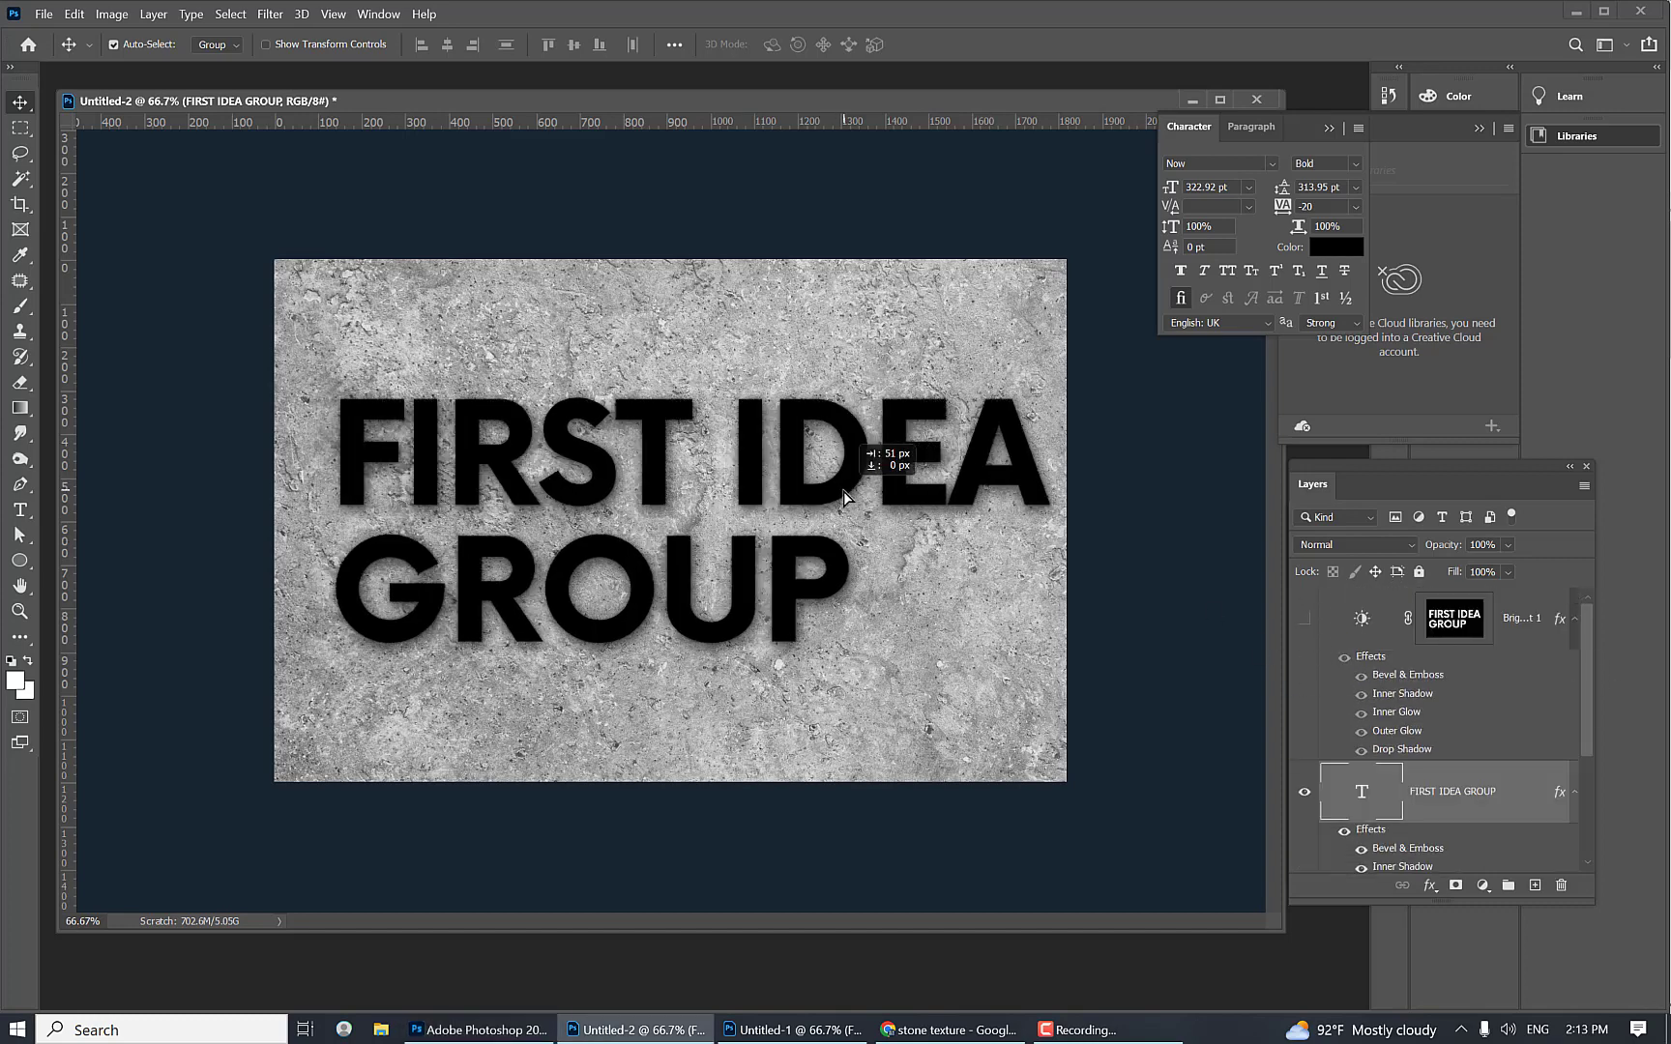
left_click(1413, 549)
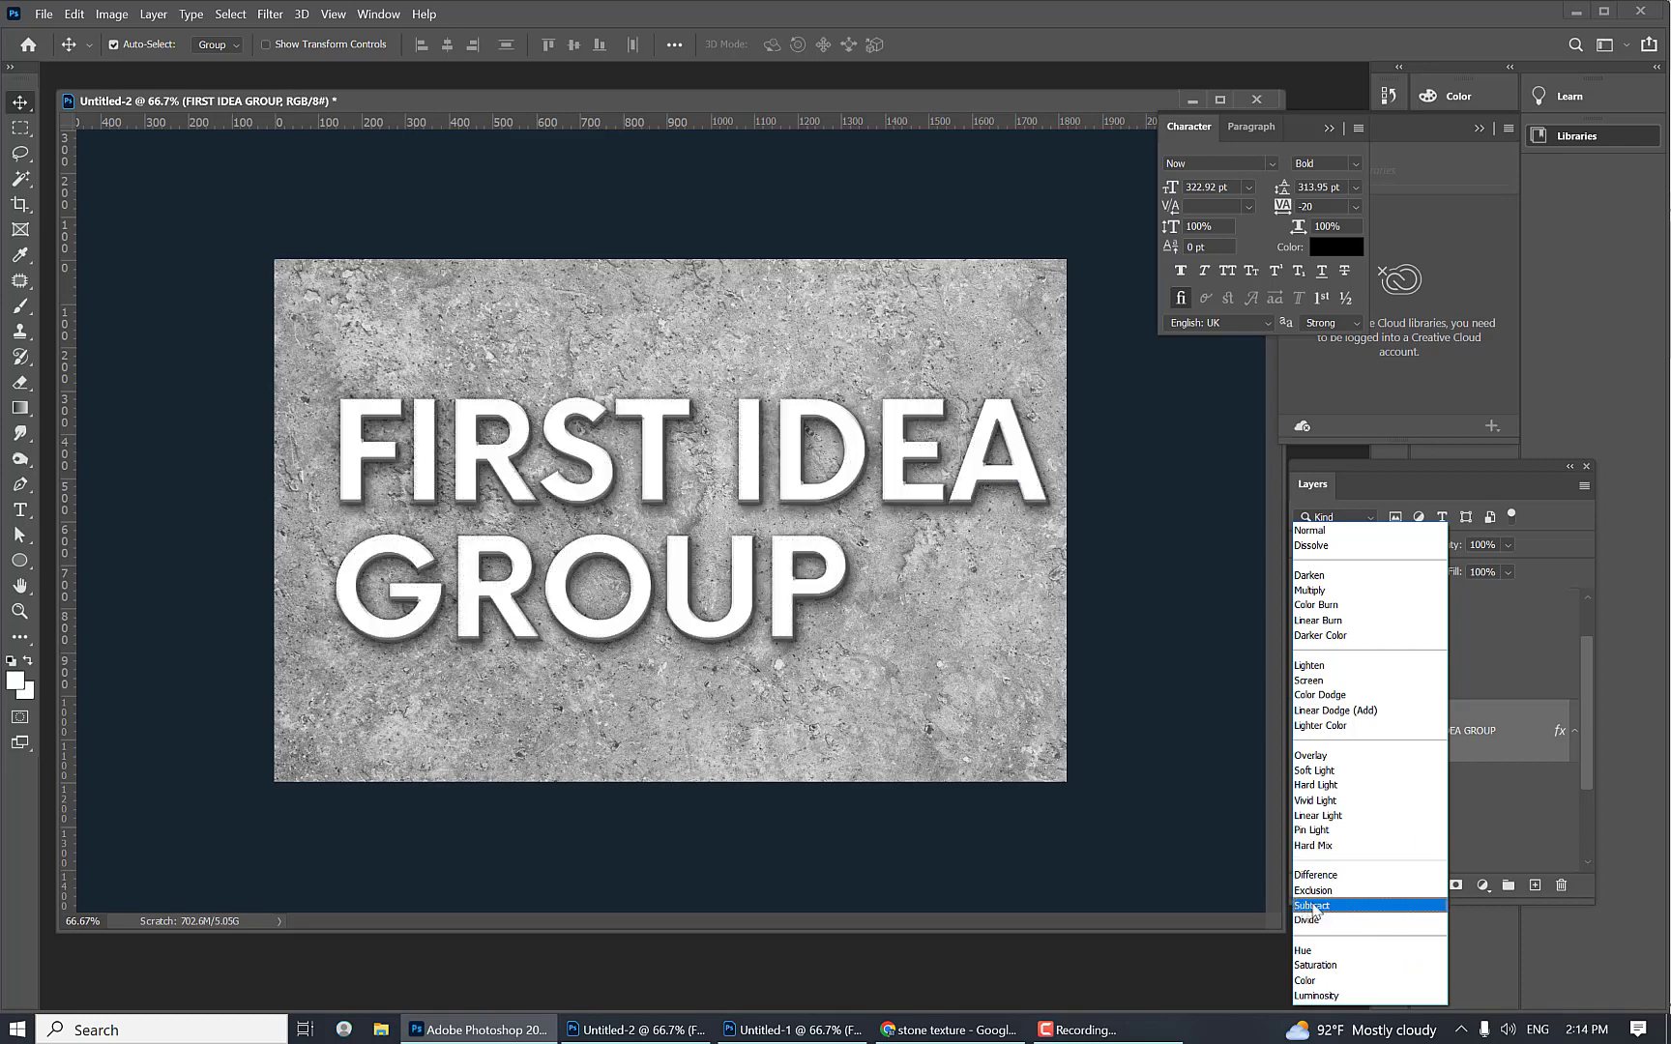
left_click(1330, 965)
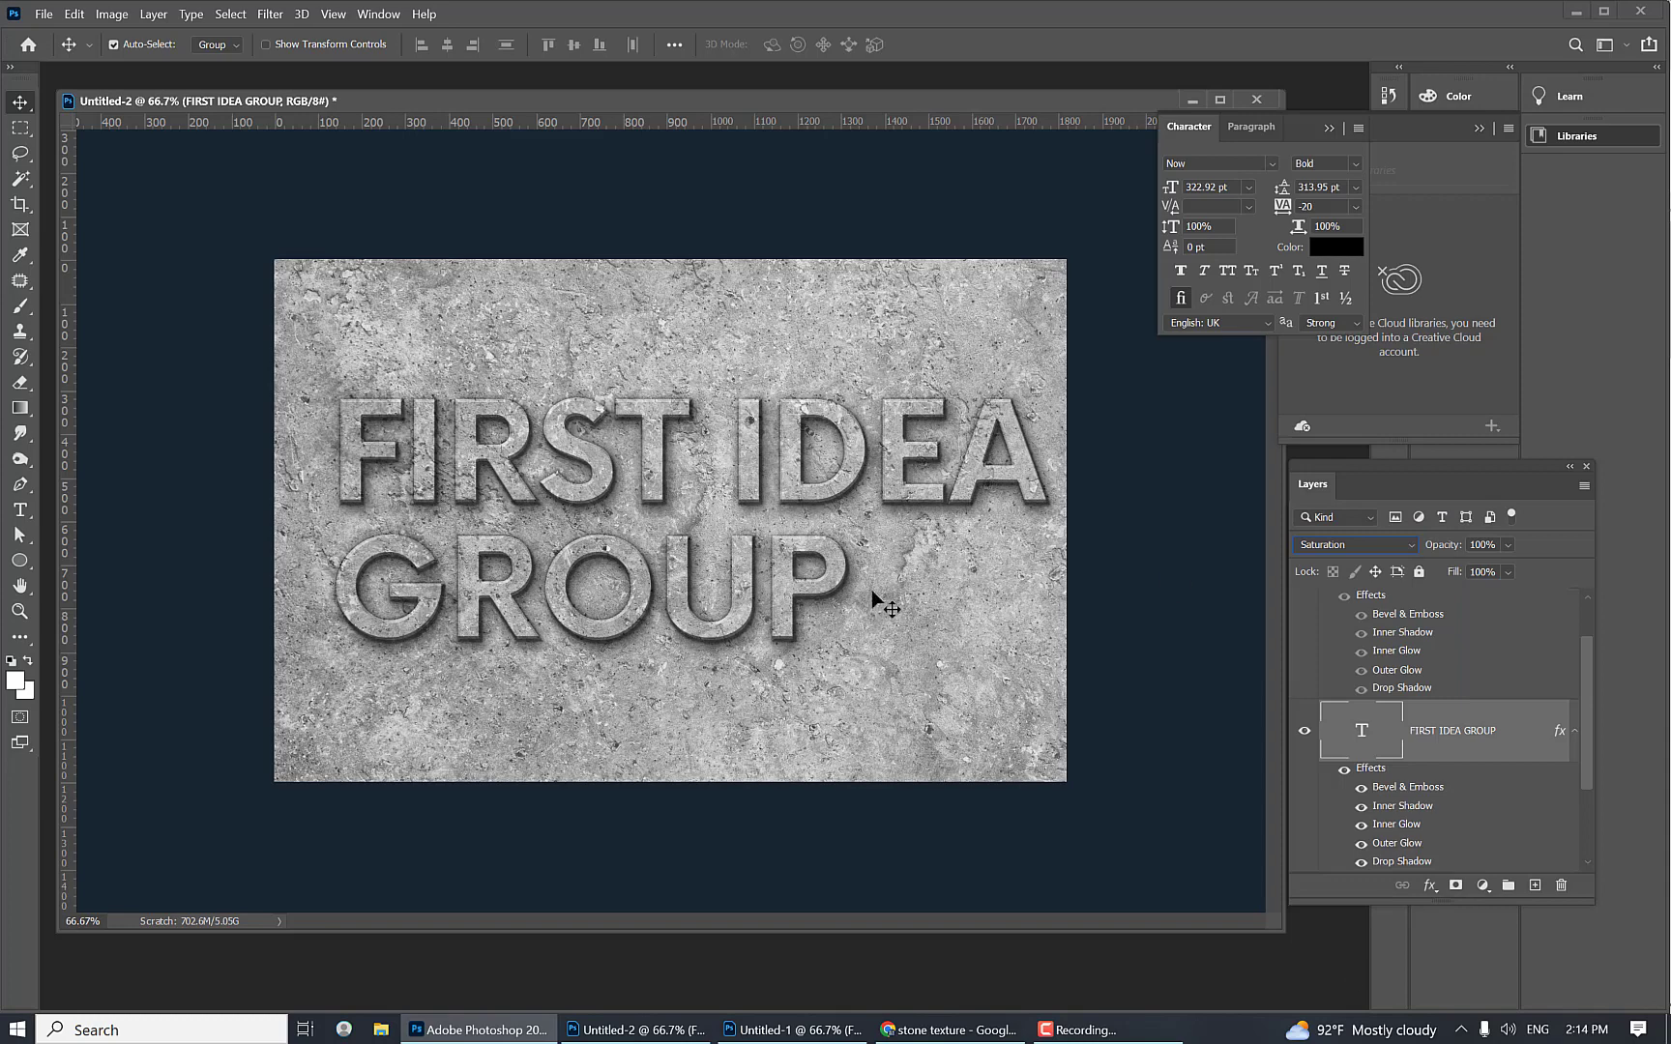
Step: Replace the lettering of the text layer with GRAPHIC DESIGN on two lines and commit the edit
left_click(20, 509)
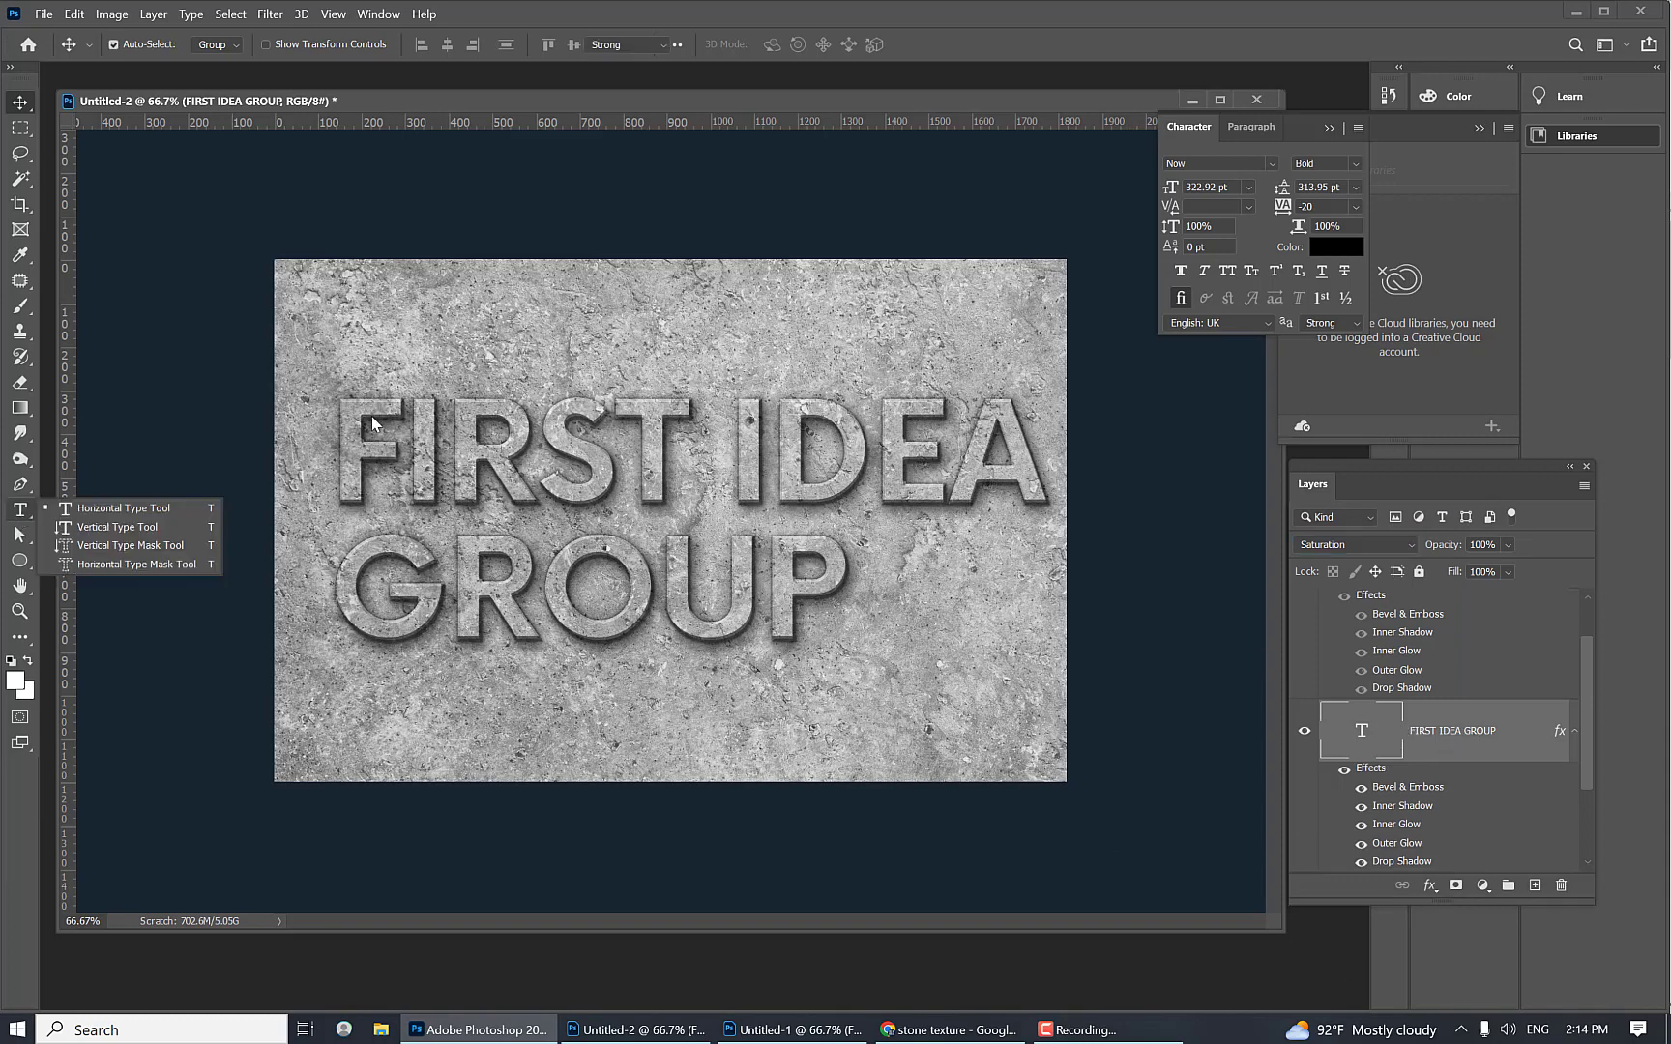
left_click(96, 506)
left_click(657, 510)
key("ctrl+a")
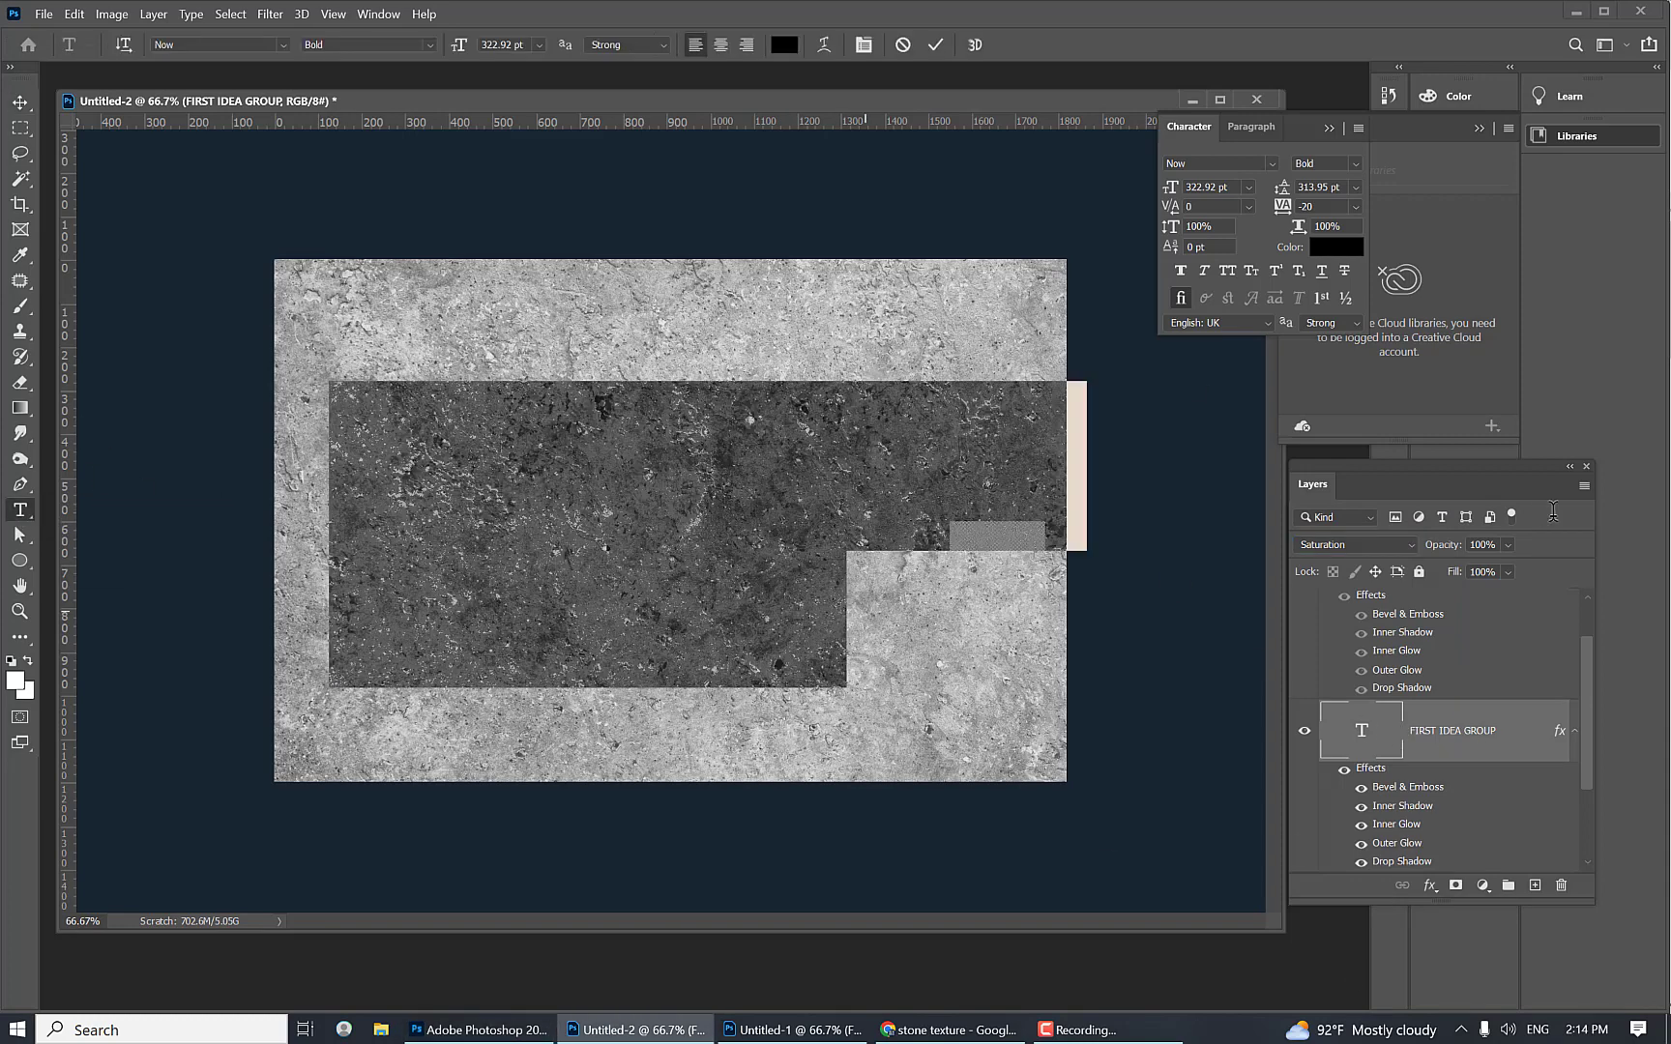
type("GRAPHIC")
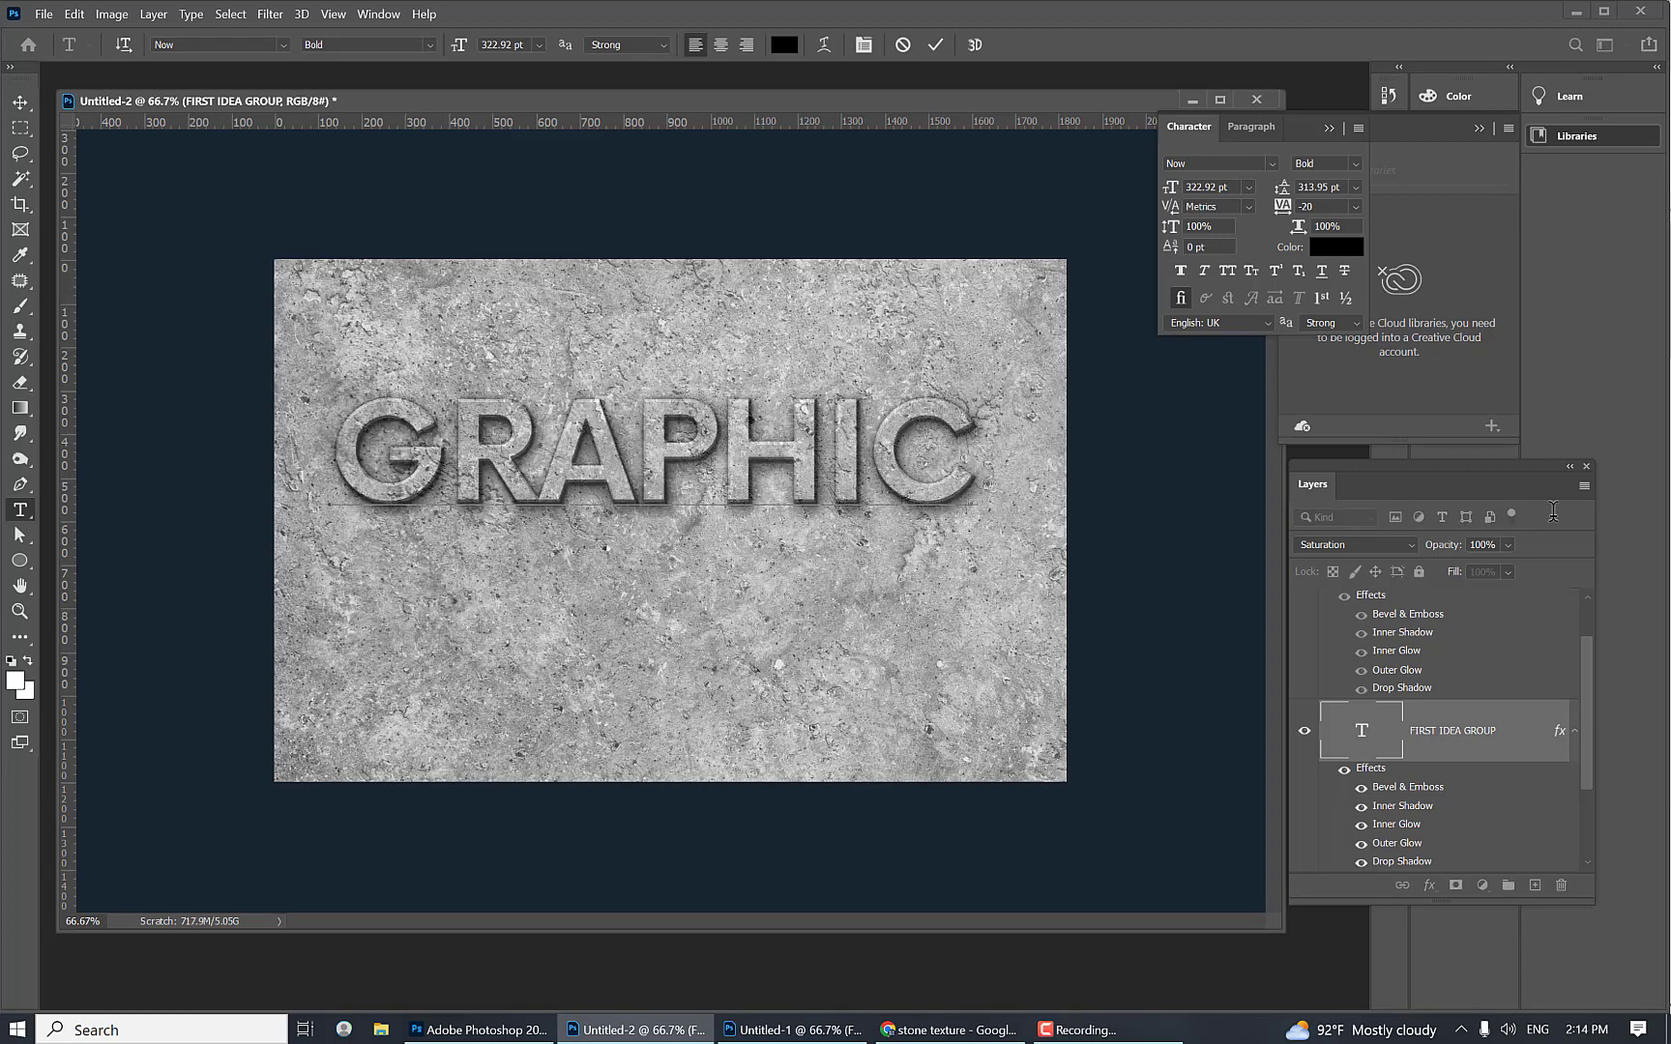
key("Return")
type("DESIGN")
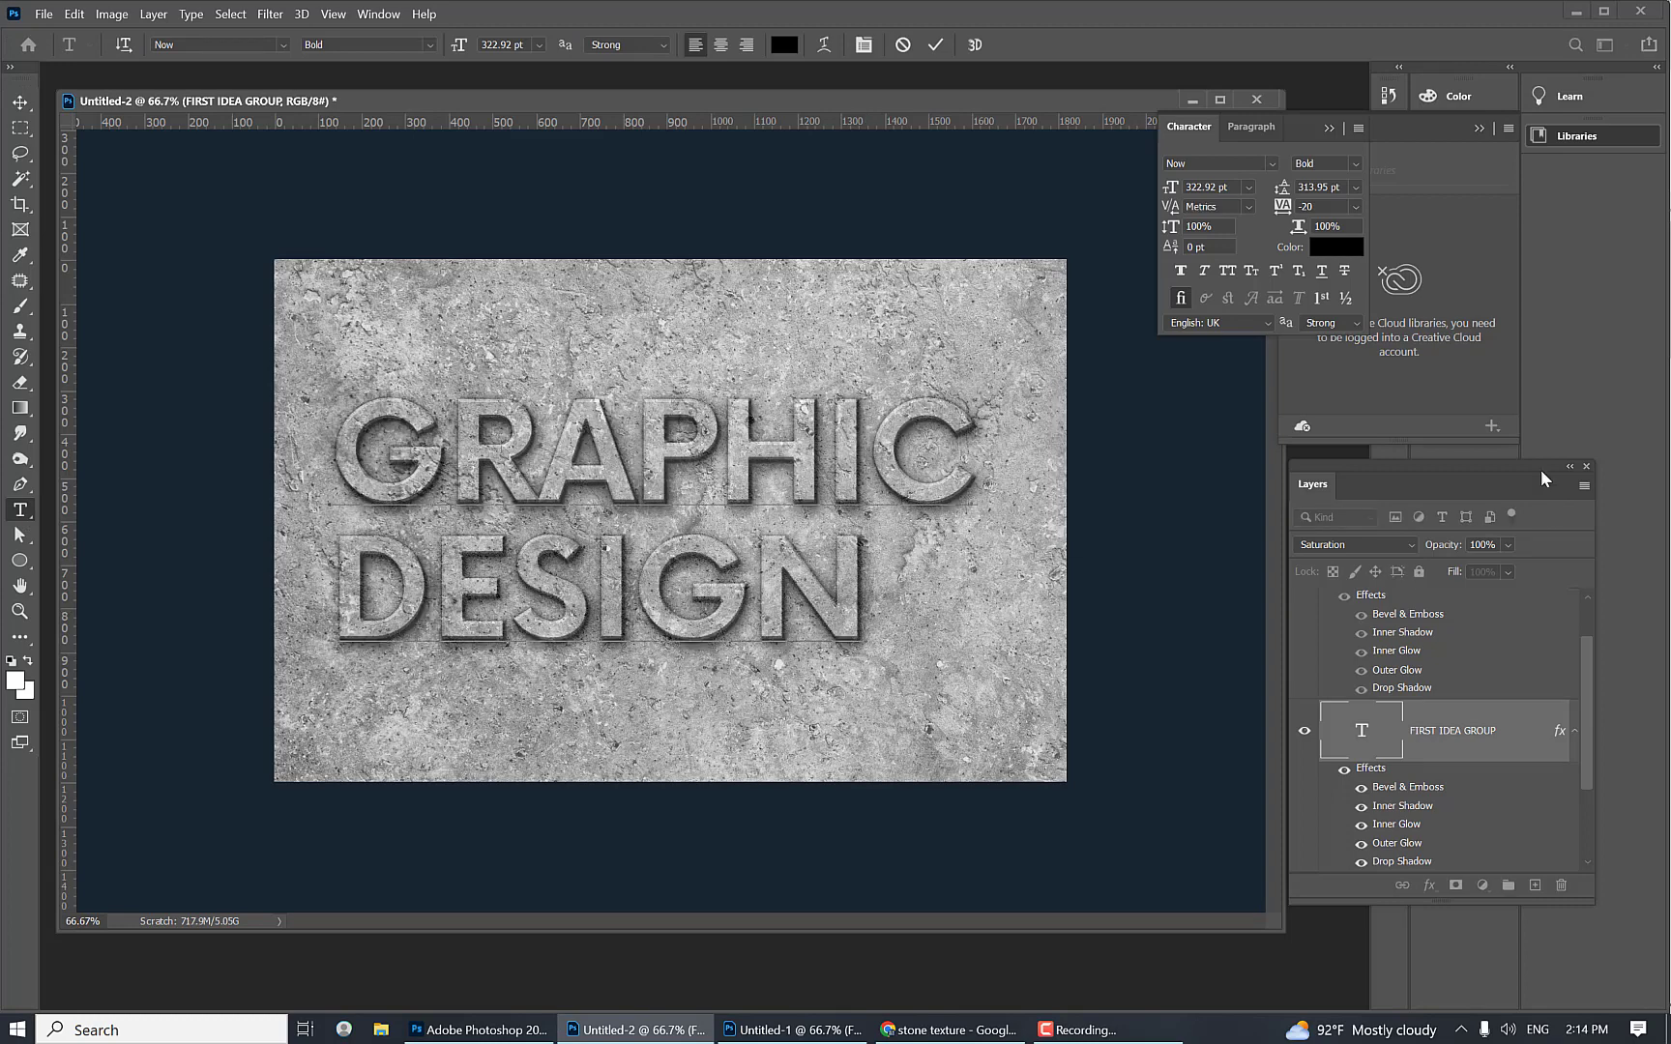
key("ctrl+Return")
key("v")
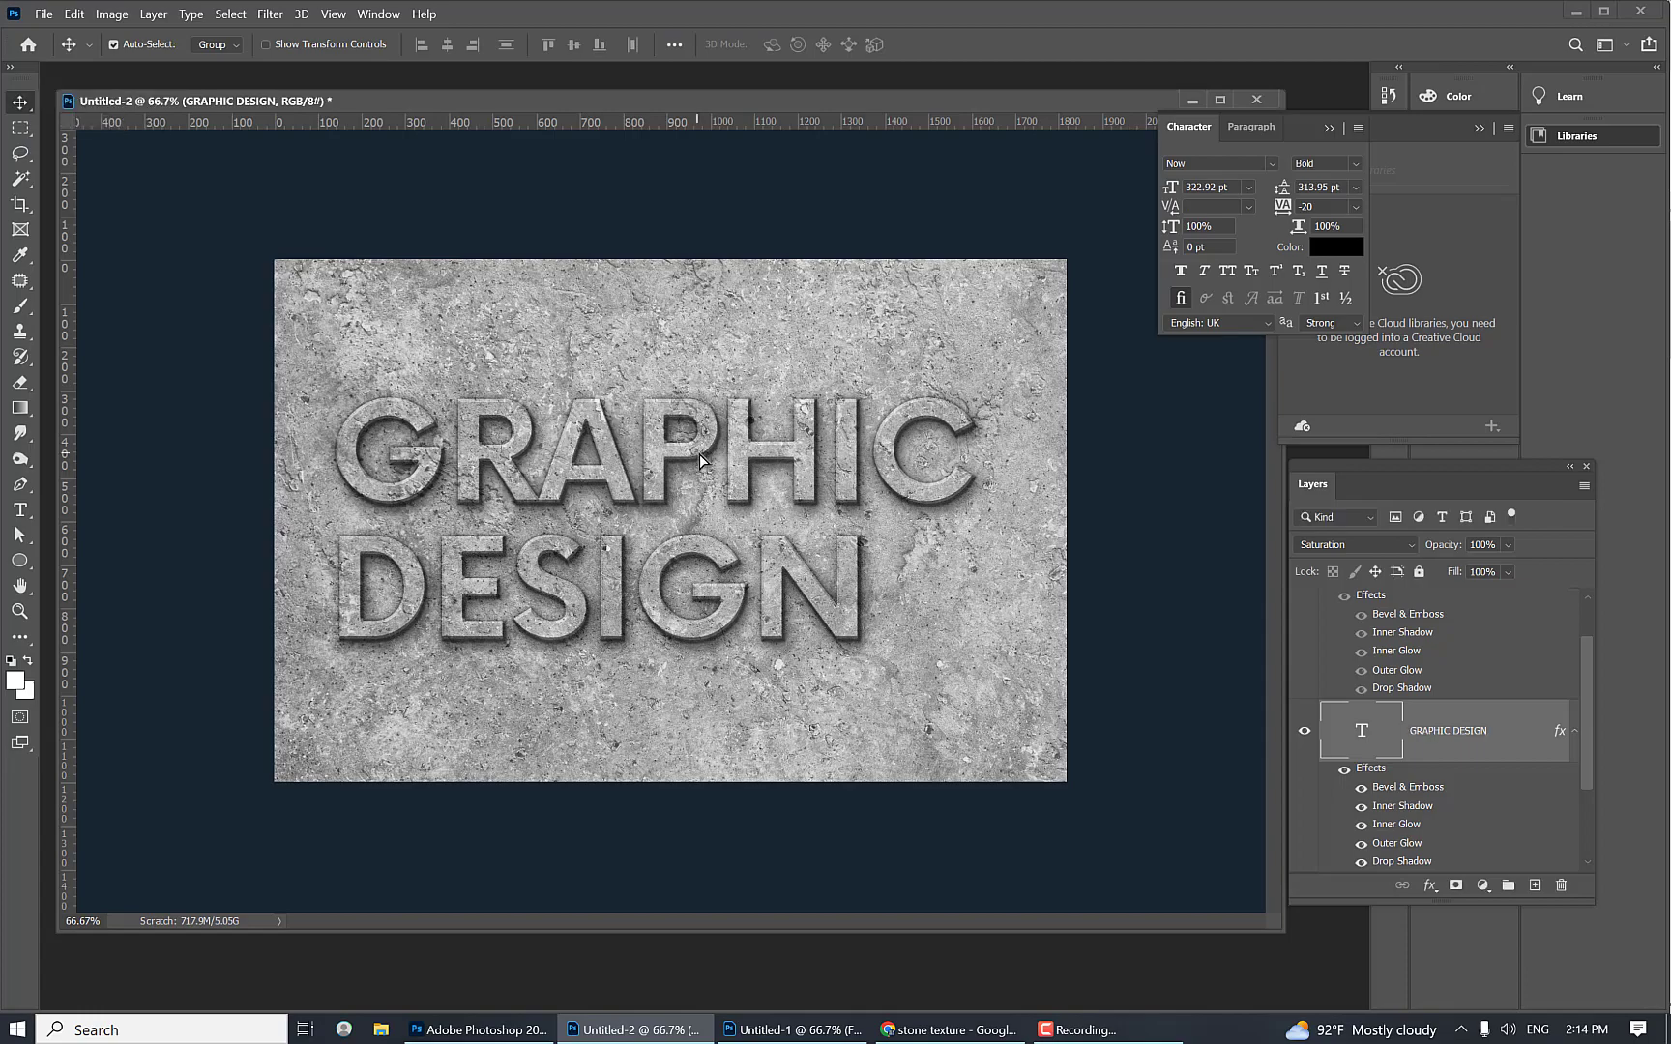
Step: Move the GRAPHIC DESIGN text slightly down and examine the embossed letter edges up close
mouse_move(685, 470)
left_mouse_down()
mouse_move(706, 494)
mouse_move(685, 475)
left_mouse_up()
key("ctrl+plus")
key("ctrl+plus")
key("ctrl+plus")
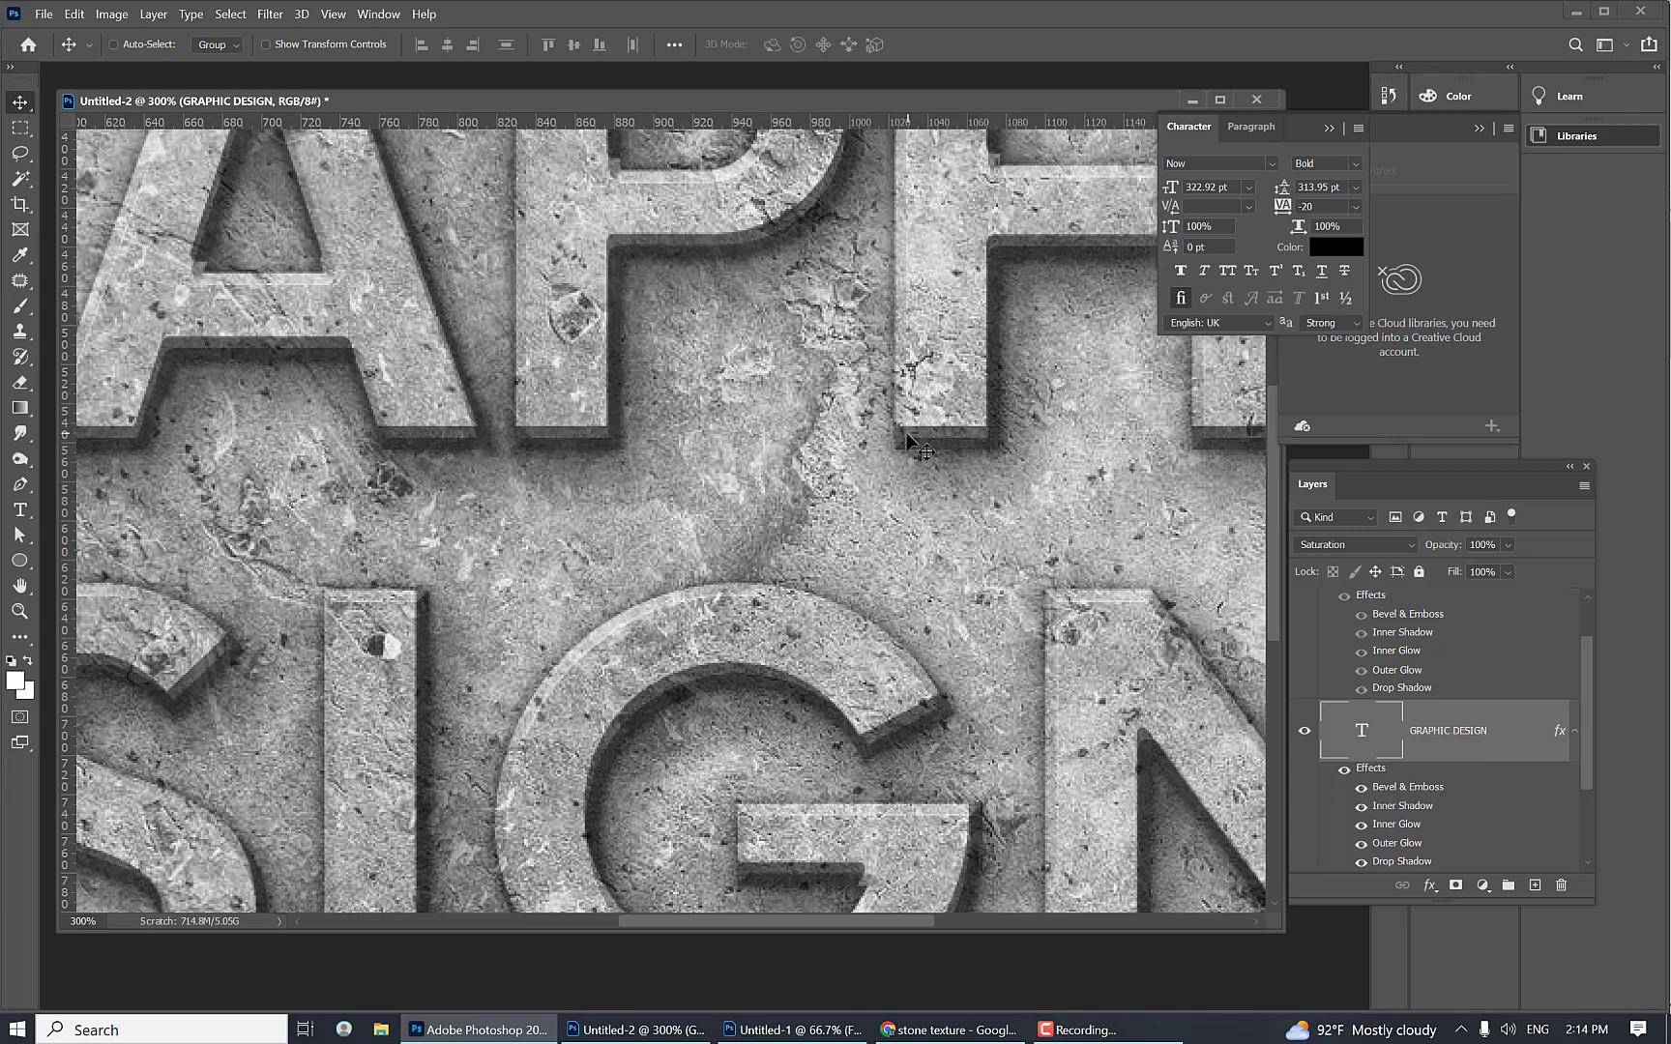
key("ctrl+minus")
key("ctrl+minus")
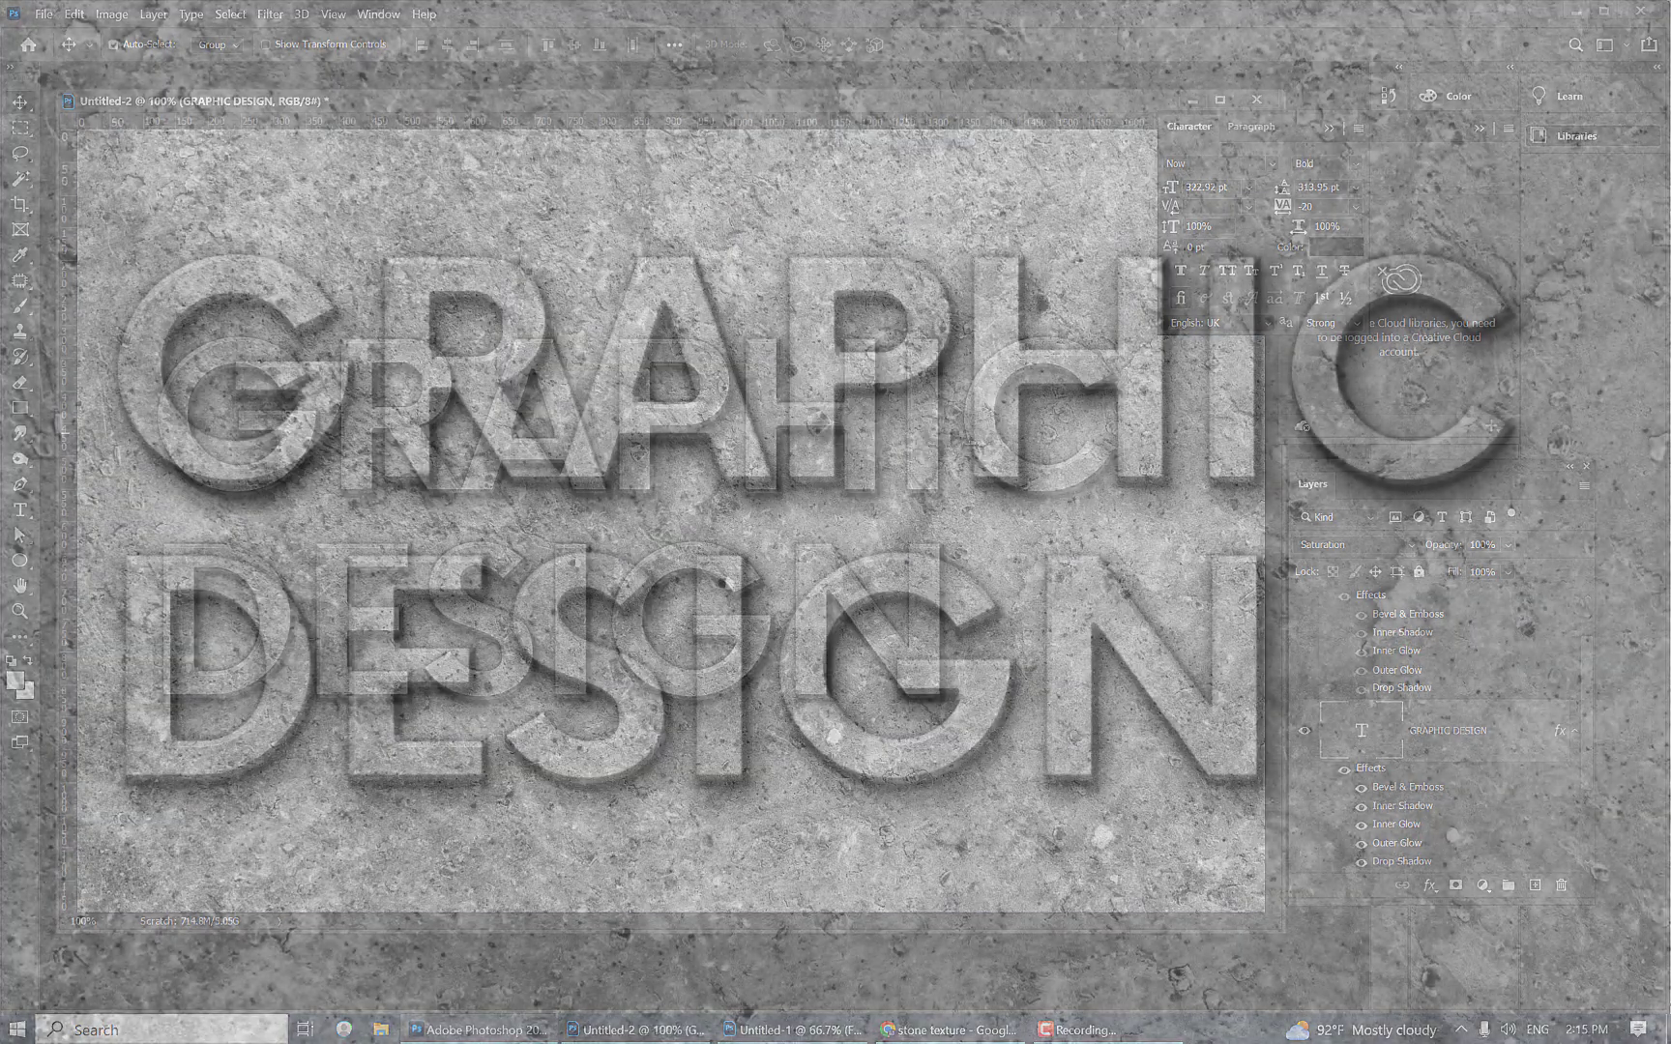